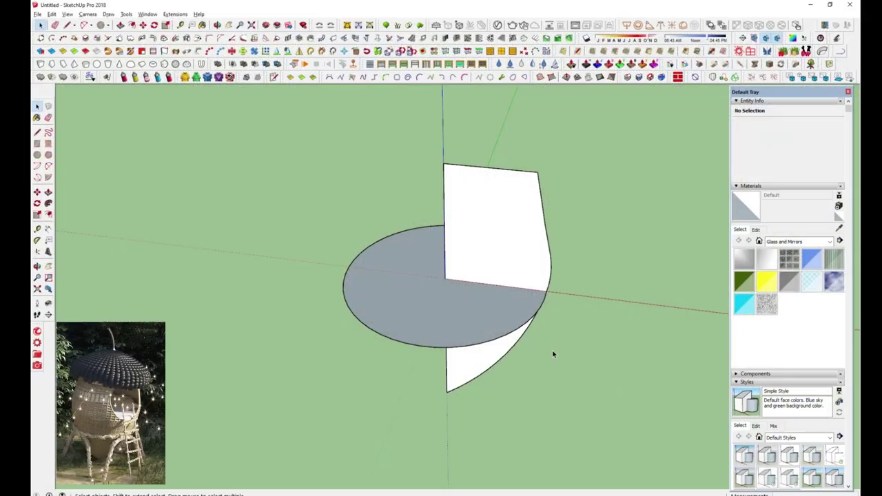
Sweep the vertical curved profile around the circle with Follow Me to form a solid pointed pod.
click(448, 295)
middle_drag(448, 295, 410, 364)
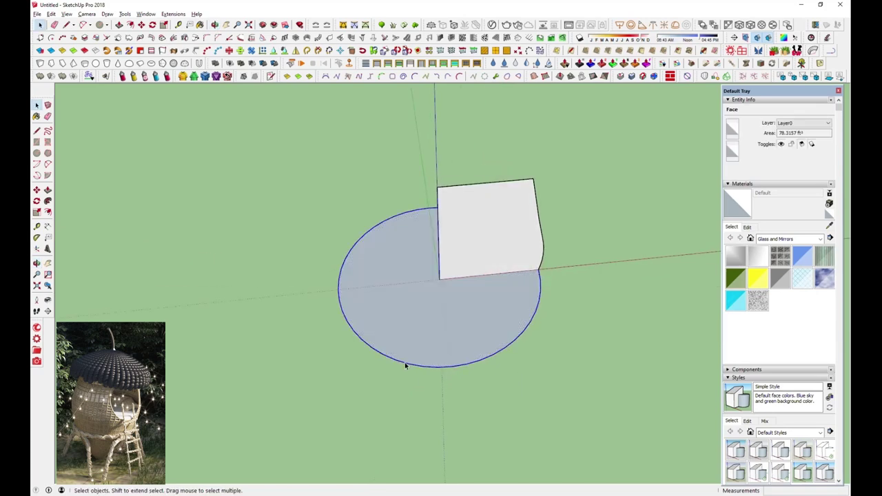
click(405, 366)
click(509, 259)
mouse_move(508, 260)
middle_down()
mouse_move(540, 193)
mouse_move(505, 354)
mouse_move(548, 244)
mouse_move(490, 295)
middle_up()
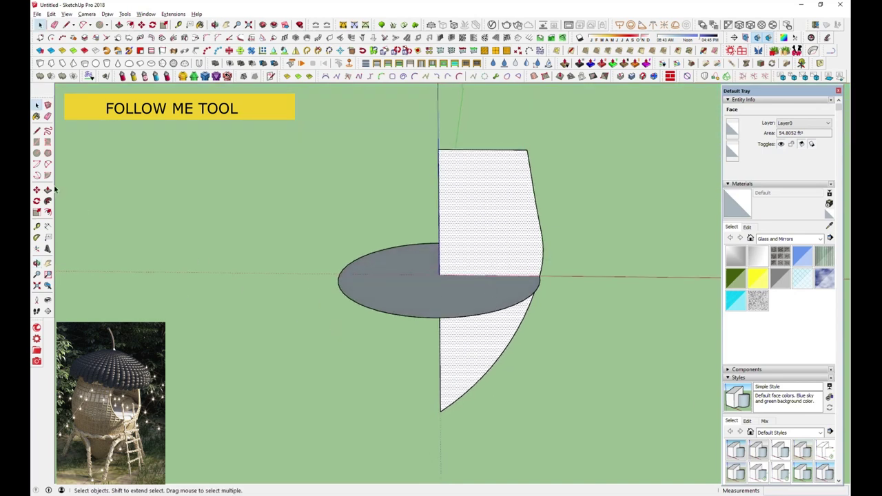
click(369, 311)
click(48, 201)
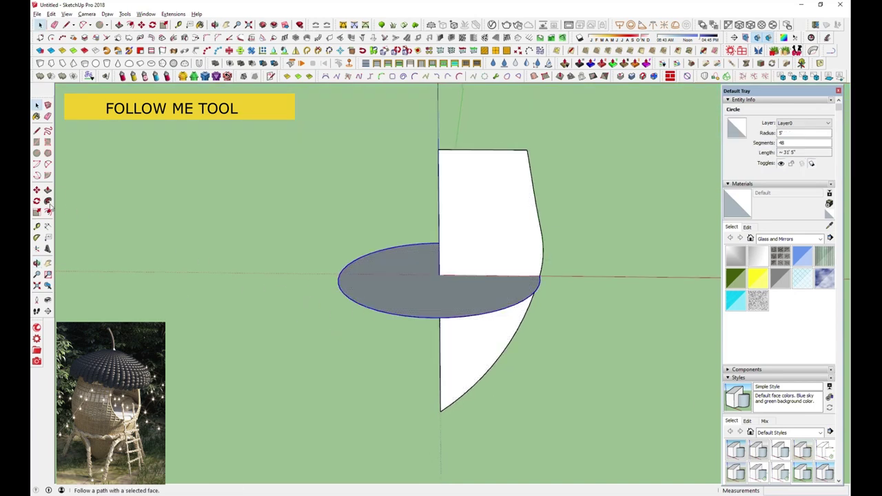
click(508, 262)
middle_drag(530, 352, 466, 309)
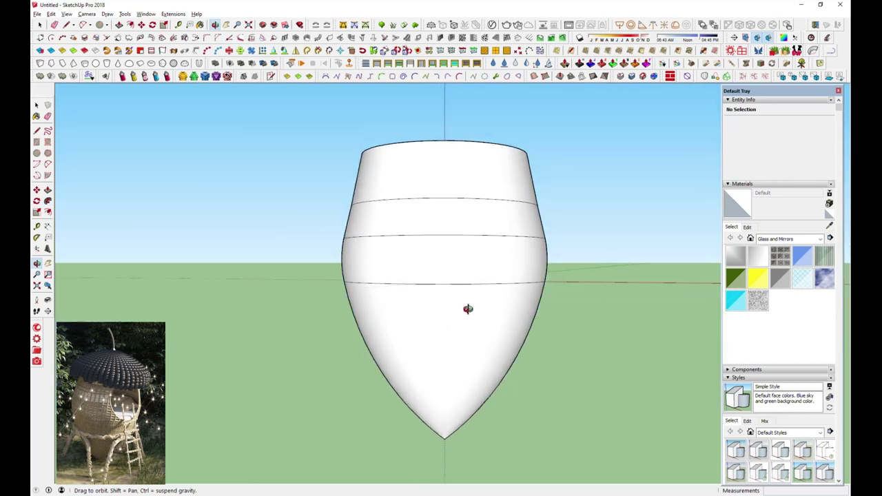
Select the pod's five bands from top to bottom and make them one group.
scroll(393, 232, down, 3)
key(p)
click(41, 25)
click(440, 195)
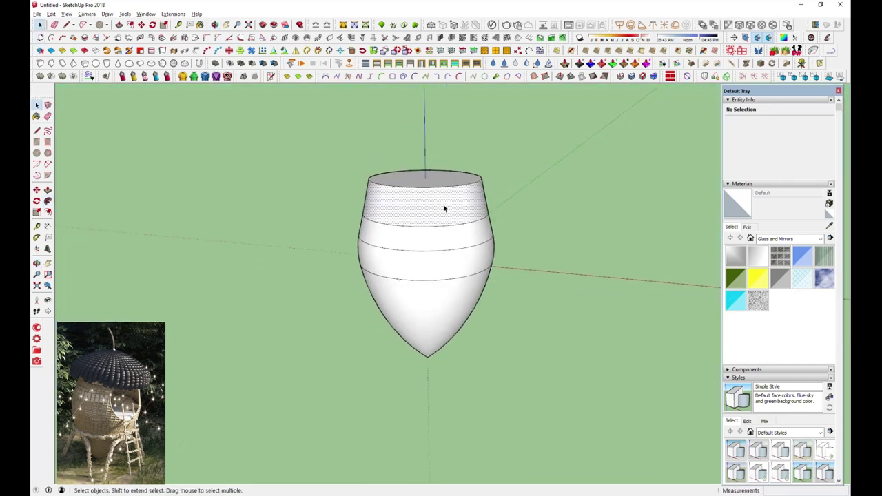
shift+click(456, 238)
shift+click(448, 265)
shift+click(448, 310)
right_click(448, 310)
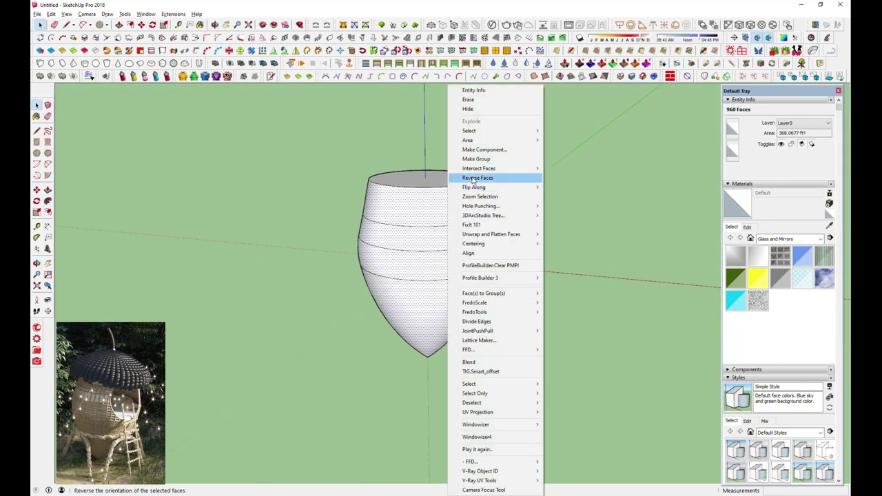
click(482, 164)
Hide the pod group to check the discs beneath, then undo to bring it back.
right_click(437, 165)
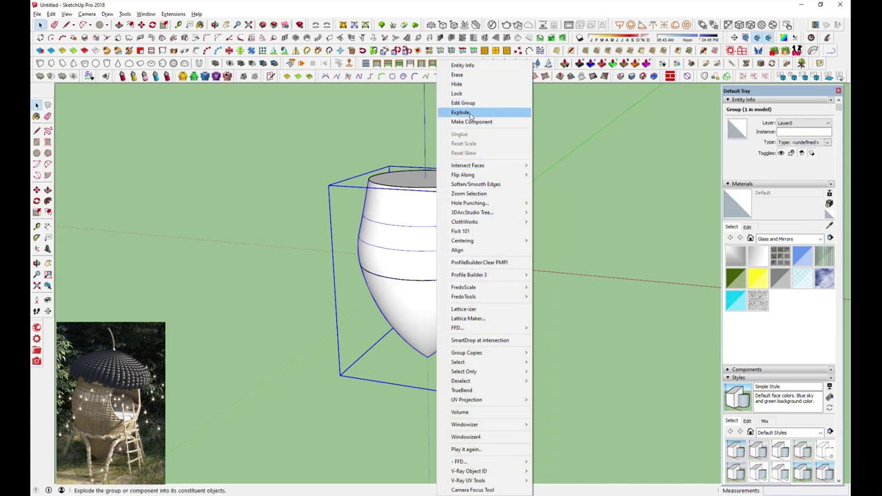
click(467, 84)
mouse_move(469, 162)
middle_down()
mouse_move(501, 266)
mouse_move(507, 183)
mouse_move(545, 130)
mouse_move(553, 136)
mouse_move(539, 193)
middle_up()
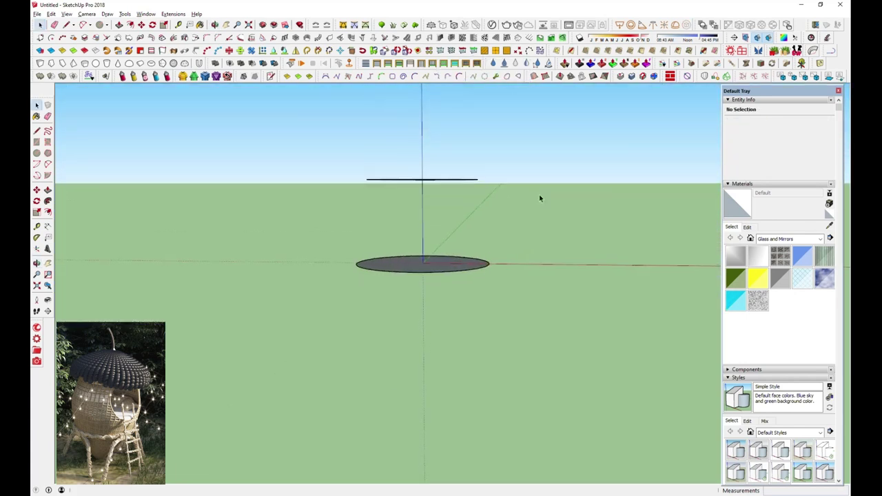
key(ctrl+z)
Inside the pod group, draw a circle standing beside the pod.
double_click(416, 246)
click(418, 252)
middle_drag(417, 252, 425, 297)
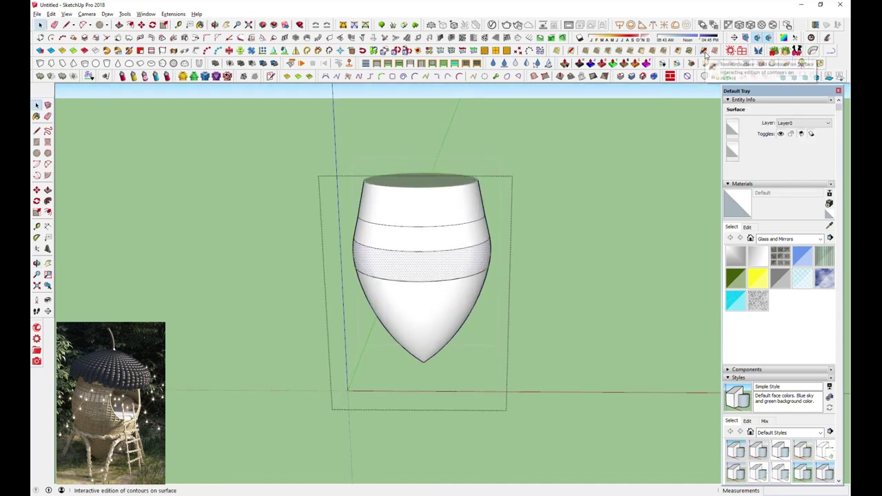
scroll(295, 315, down, 3)
mouse_move(295, 315)
middle_down()
mouse_move(491, 343)
mouse_move(511, 177)
middle_up()
click(99, 25)
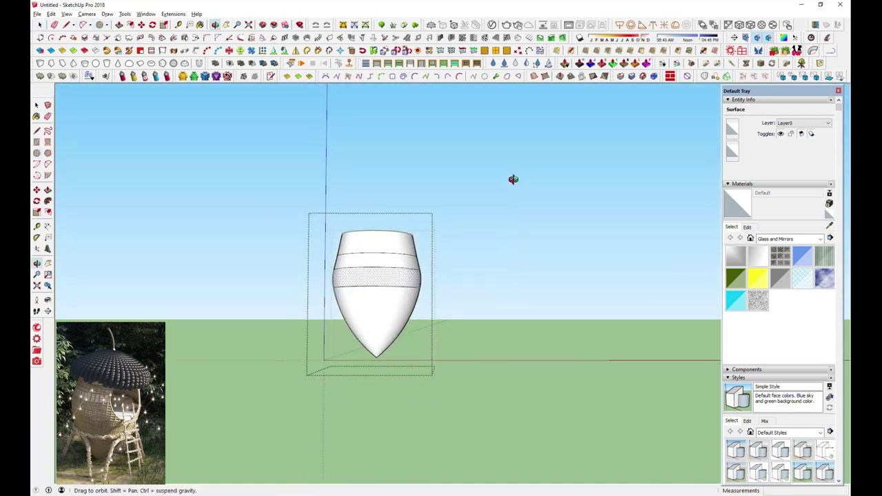
text(4')
click(527, 284)
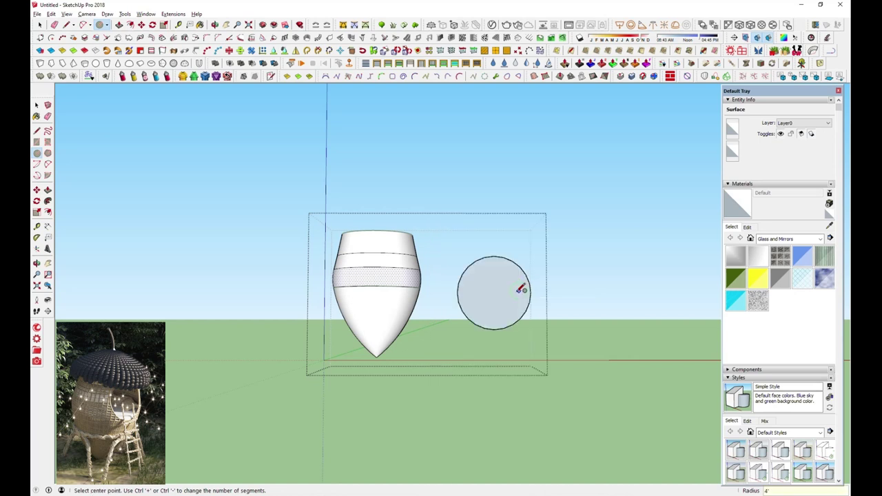
In front view, scale the circle down uniformly about its centre and select its edge.
key(F2)
double_click(498, 292)
key(s)
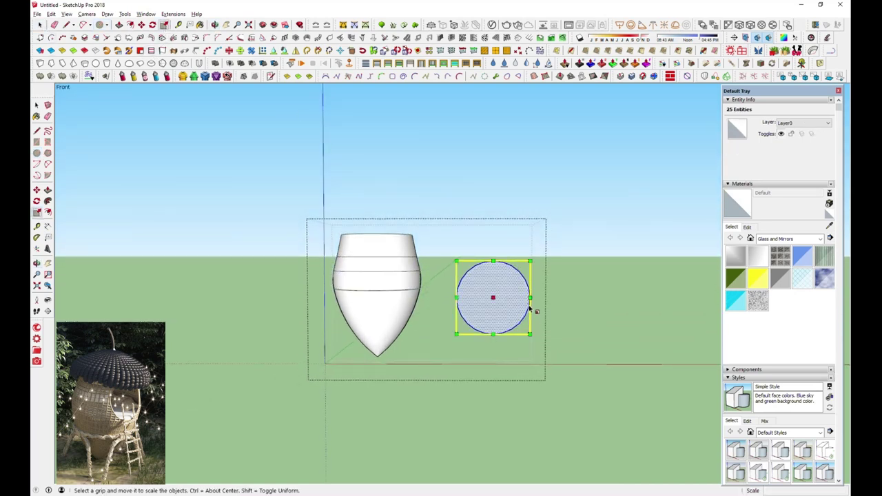
ctrl+drag(529, 297, 513, 335)
click(40, 24)
click(512, 291)
scroll(512, 288, up, 3)
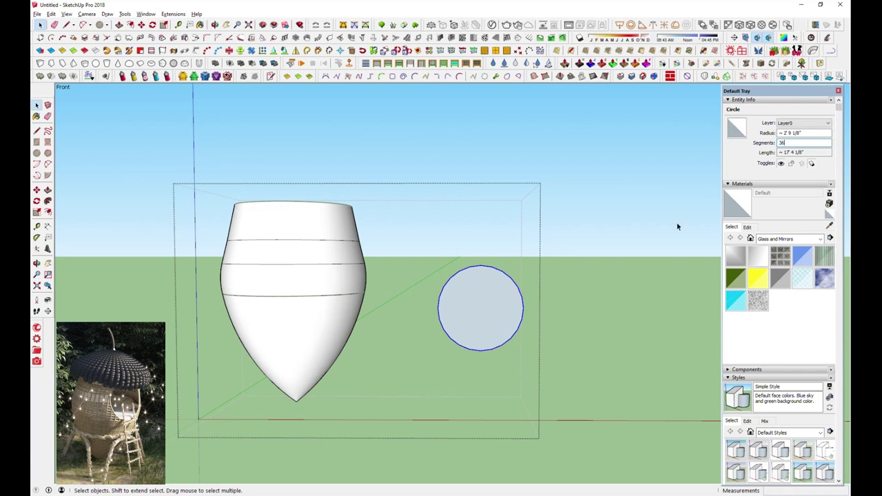
mouse_move(519, 315)
middle_down()
mouse_move(437, 358)
mouse_move(483, 199)
middle_up()
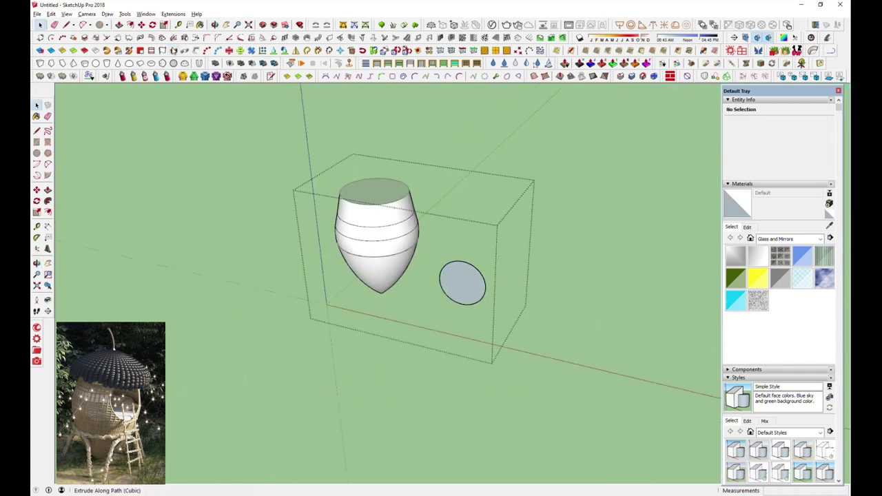
Push/Pull the circle into a cylinder and make the whole cylinder a group.
click(119, 24)
click(457, 291)
click(518, 229)
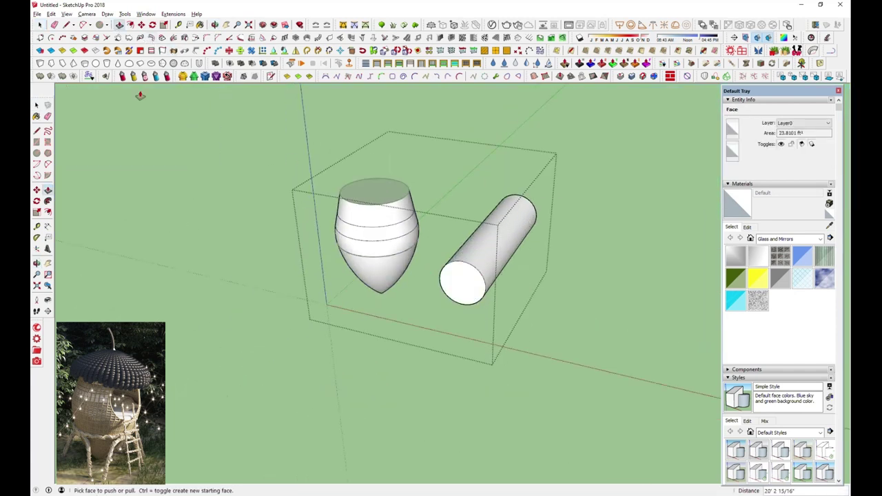
click(40, 24)
triple_click(471, 279)
right_click(472, 279)
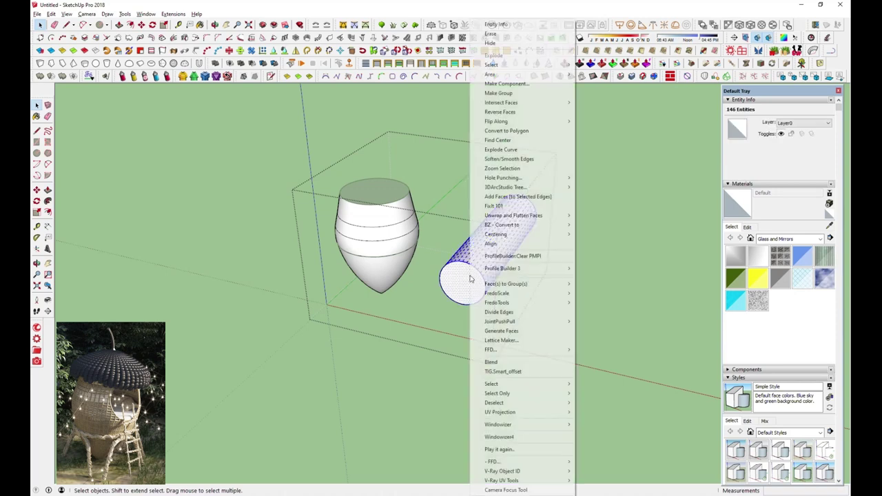
click(510, 92)
Move the cylinder sideways through the pod and box-select the pod and cylinder together.
key(m)
click(545, 338)
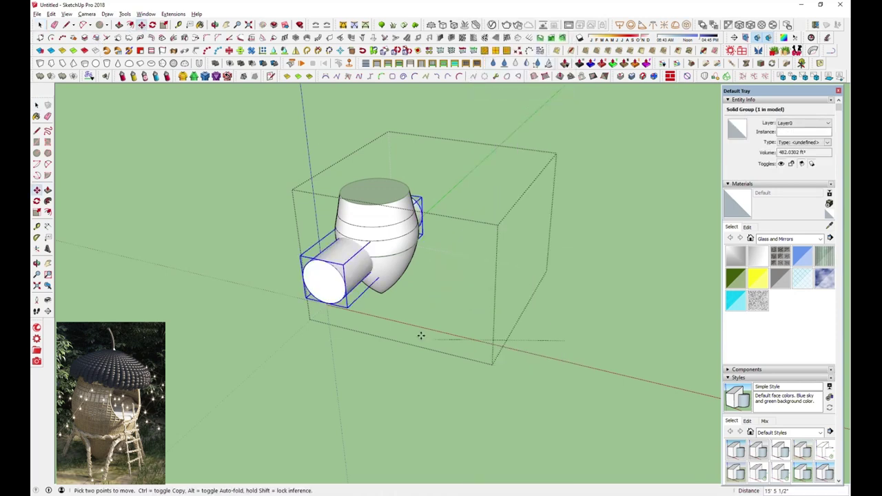
click(428, 339)
mouse_move(427, 338)
middle_down()
mouse_move(548, 242)
mouse_move(378, 304)
mouse_move(288, 226)
mouse_move(384, 315)
middle_up()
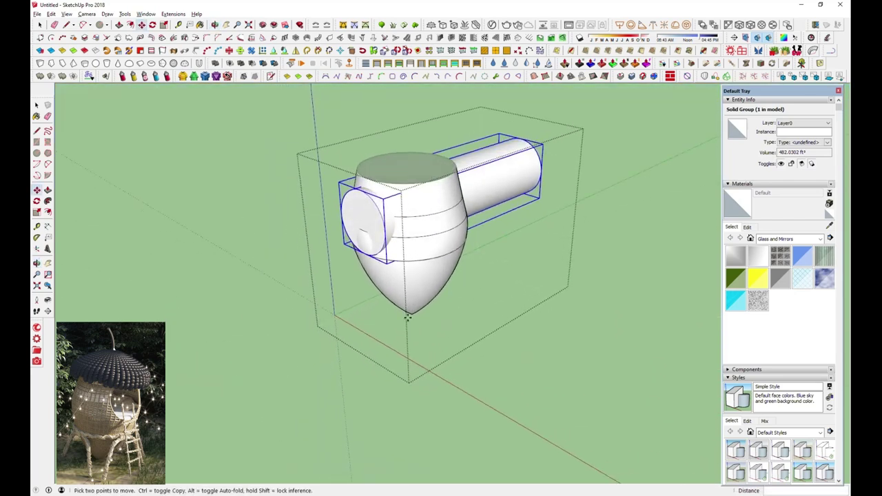
mouse_move(510, 339)
middle_down()
mouse_move(447, 305)
mouse_move(585, 262)
mouse_move(427, 282)
middle_up()
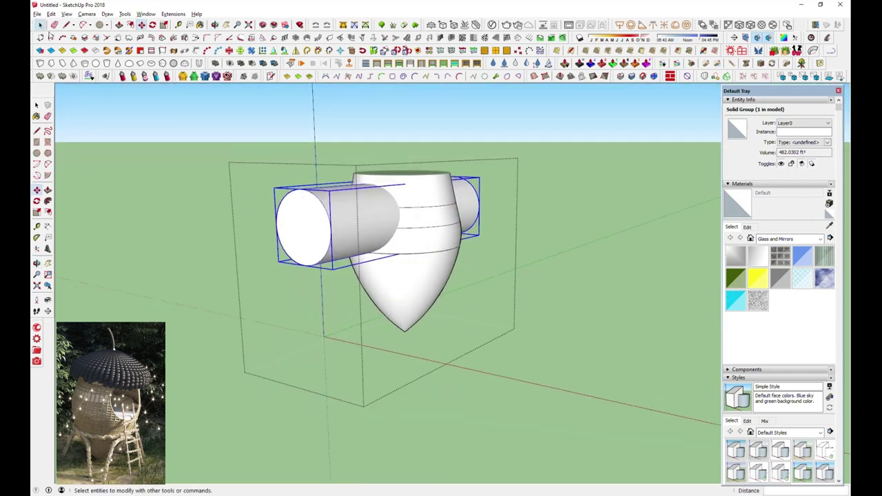
click(39, 24)
drag(204, 155, 513, 423)
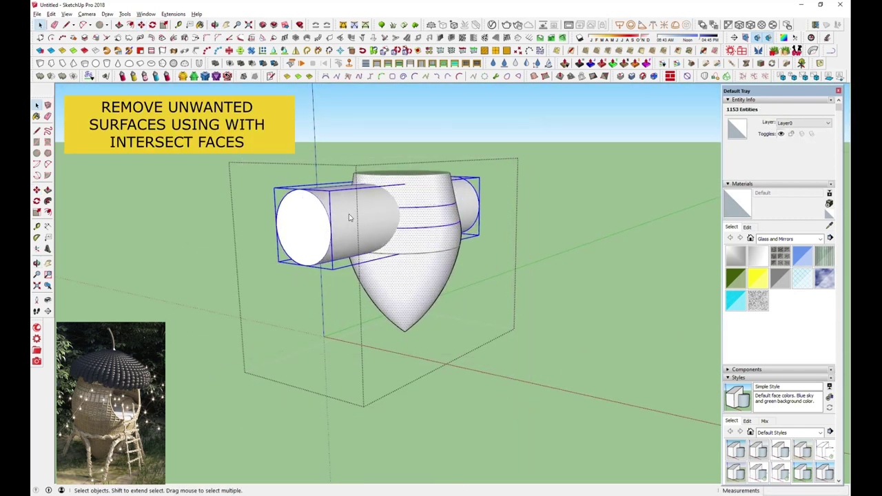
Explode the cylinder group, select all, and intersect the faces with the selection.
right_click(349, 217)
click(386, 55)
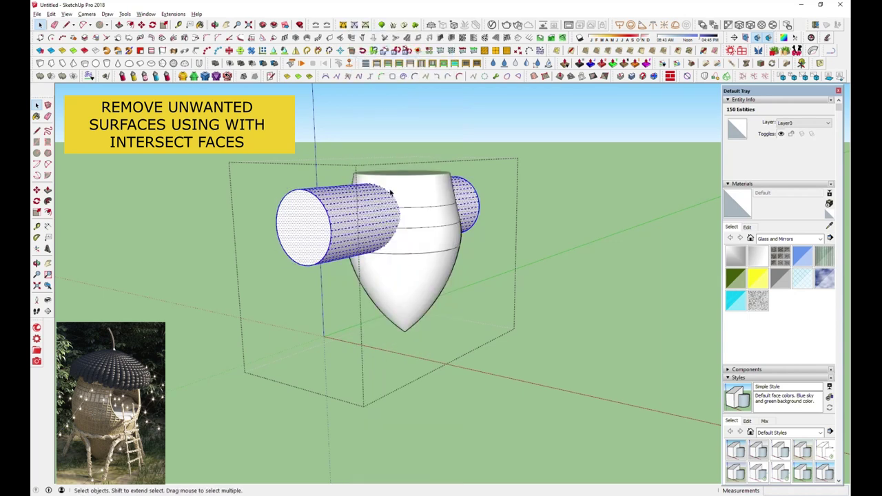
key(ctrl+a)
right_click(408, 221)
mouse_move(448, 84)
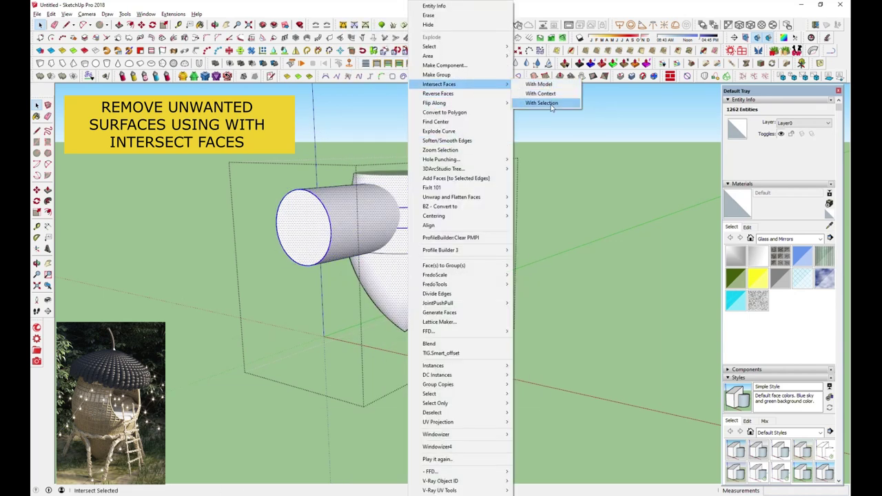
click(541, 103)
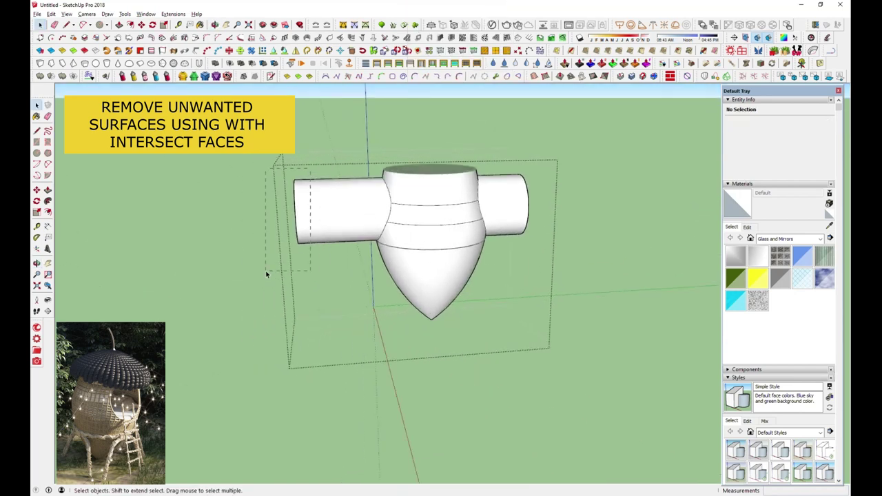
Delete the left and right cylinder pieces protruding from the pod.
key(Delete)
middle_drag(266, 274, 468, 237)
drag(598, 146, 539, 255)
key(Delete)
Erase the leftover face inside the hole so a round window passes through the pod.
middle_drag(538, 260, 436, 218)
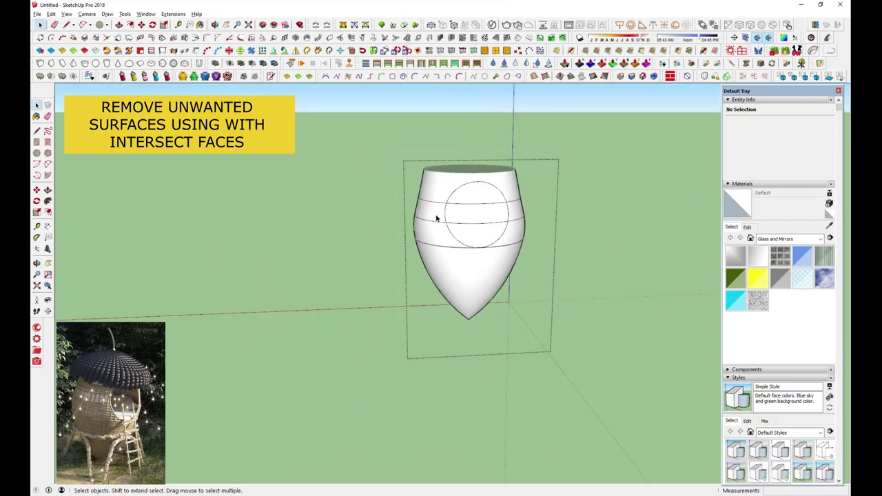
scroll(436, 218, up, 2)
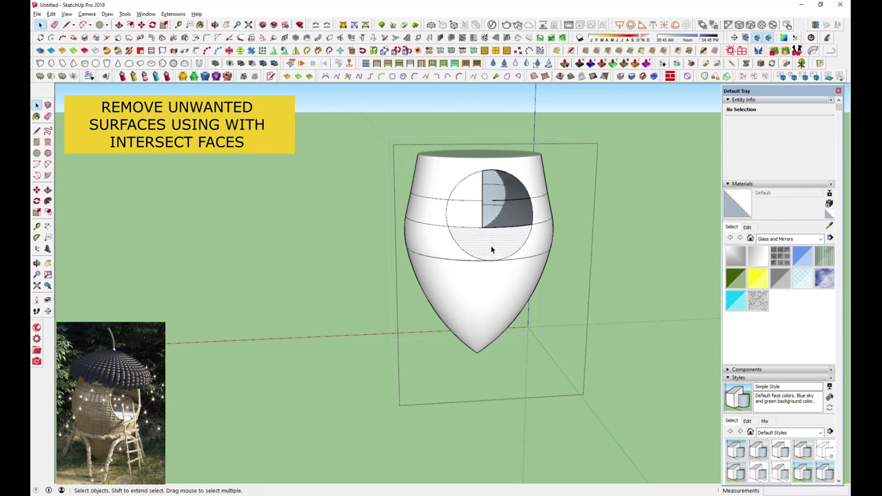
mouse_move(482, 204)
middle_down()
mouse_move(266, 230)
mouse_move(524, 252)
mouse_move(458, 192)
middle_up()
mouse_move(467, 250)
middle_down()
mouse_move(405, 241)
mouse_move(459, 245)
mouse_move(496, 309)
mouse_move(496, 348)
mouse_move(443, 245)
mouse_move(374, 276)
mouse_move(448, 255)
middle_up()
click(443, 245)
key(Delete)
key(space)
scroll(425, 217, down, 3)
click(424, 217)
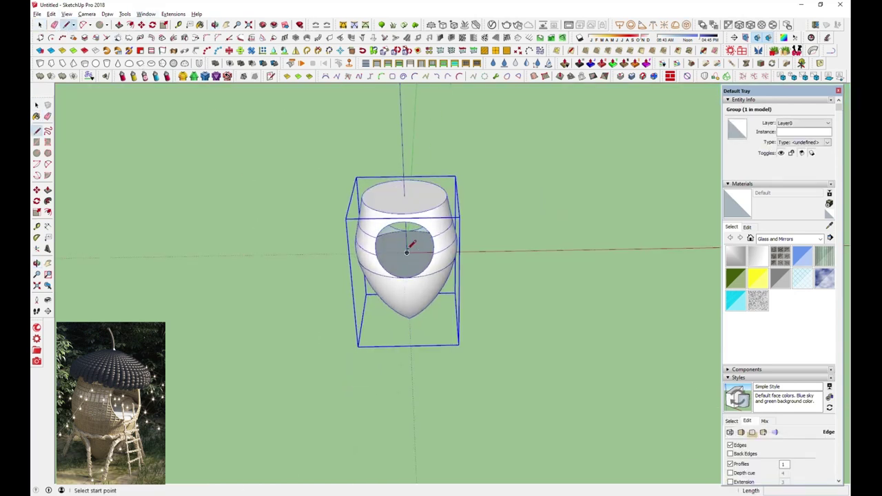
Copy the windowed pod with Move and Ctrl, placing the copy to the right.
key(space)
click(559, 133)
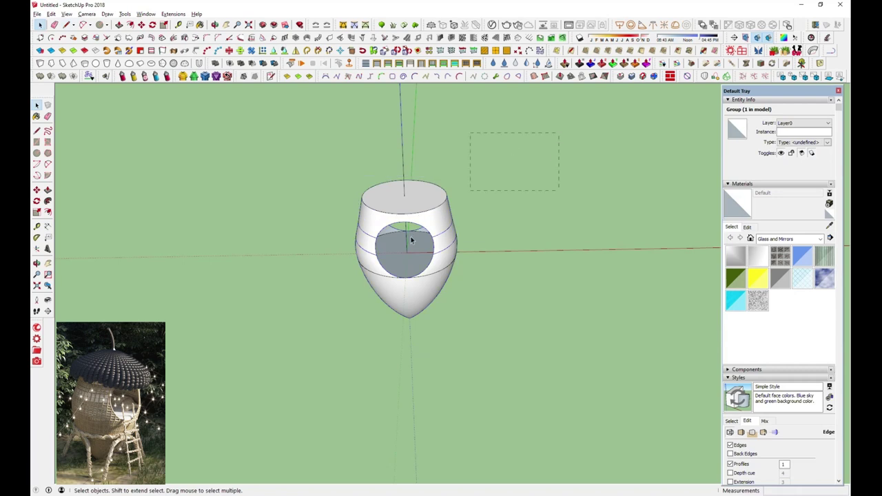
drag(559, 132, 307, 354)
middle_drag(307, 354, 289, 330)
key(m)
click(476, 325)
key(ctrl)
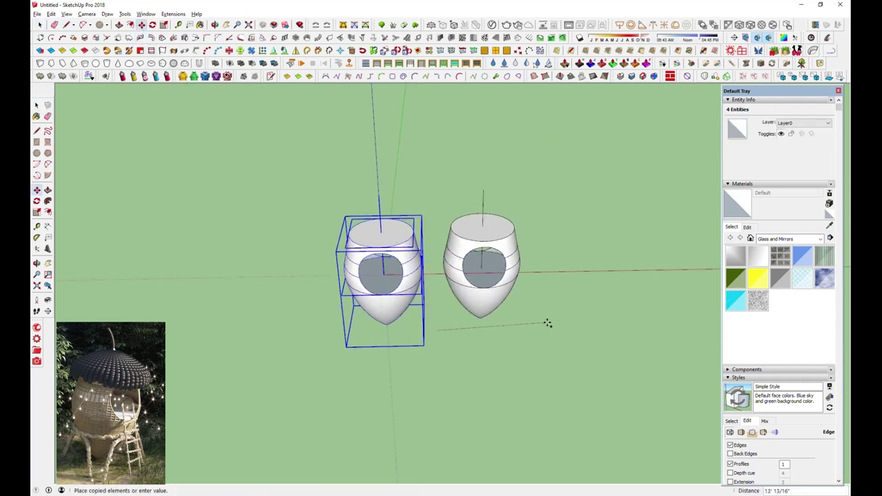
click(562, 324)
click(39, 24)
scroll(560, 262, up, 3)
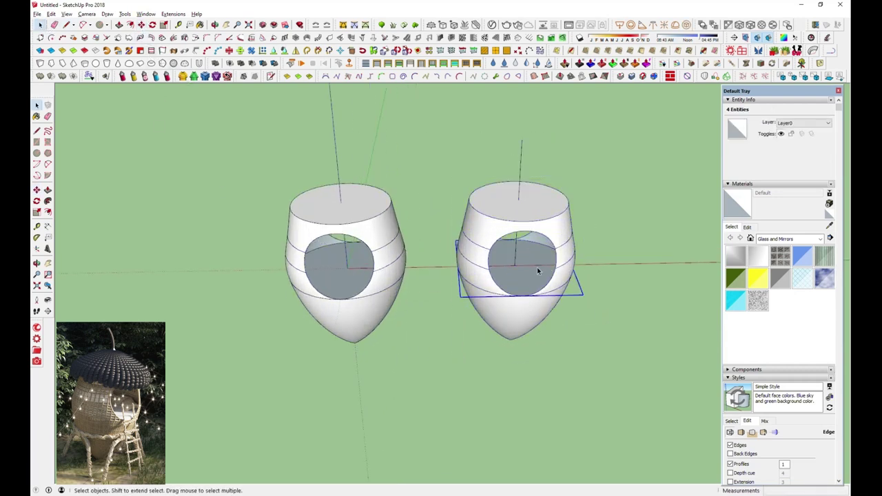
Zoom to a level front view and open the right pod group for editing.
click(550, 260)
mouse_move(531, 285)
middle_down()
mouse_move(516, 409)
mouse_move(560, 238)
middle_up()
scroll(560, 237, up, 2)
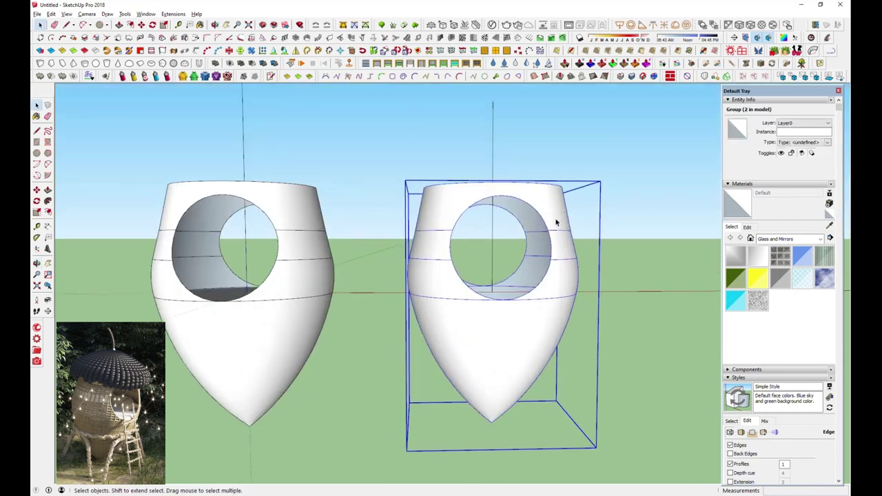
double_click(556, 222)
click(67, 14)
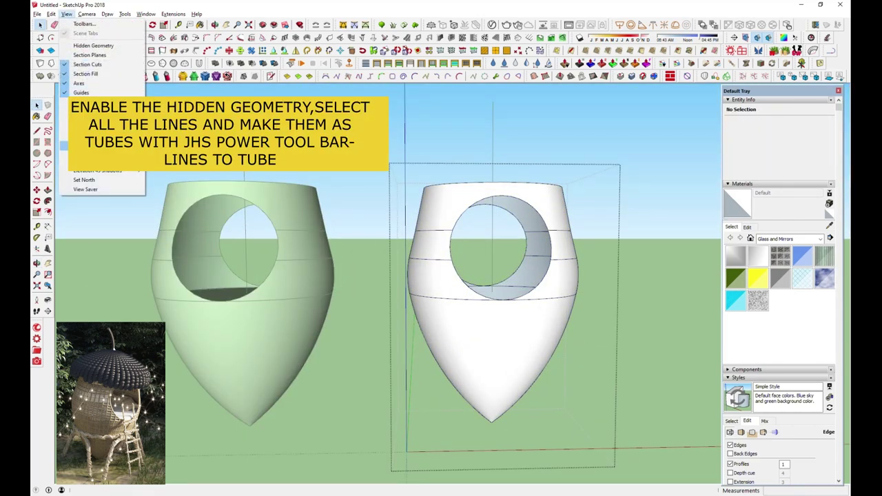
Show hidden geometry, select every edge of the right pod, and convert them to tubes.
click(96, 48)
mouse_move(503, 310)
middle_down()
mouse_move(522, 308)
mouse_move(536, 235)
mouse_move(543, 324)
mouse_move(524, 333)
mouse_move(528, 350)
middle_up()
click(517, 324)
triple_click(514, 350)
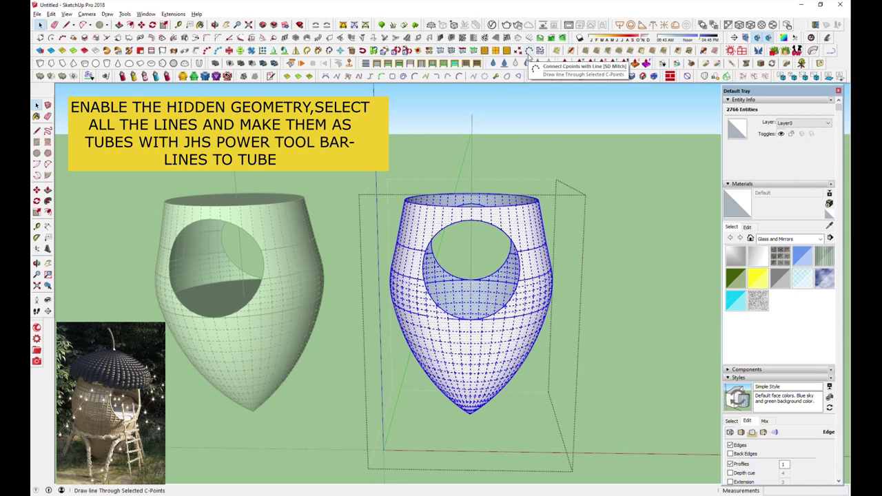
click(195, 53)
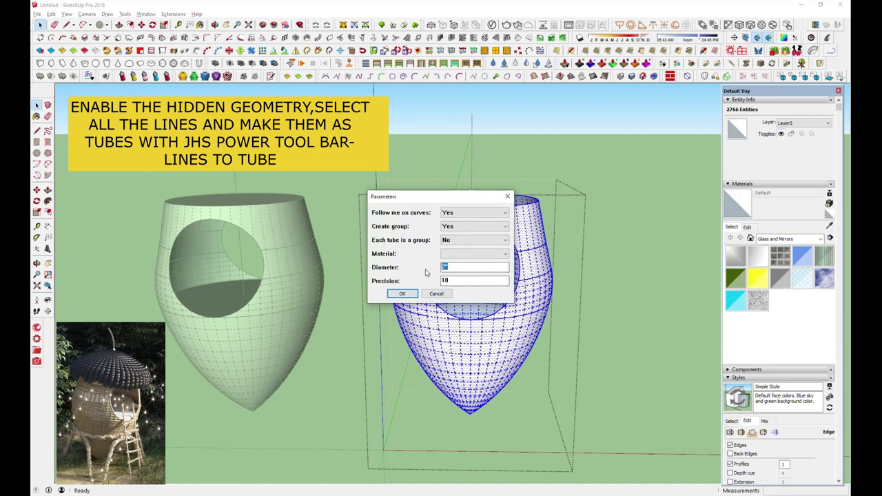
key(Return)
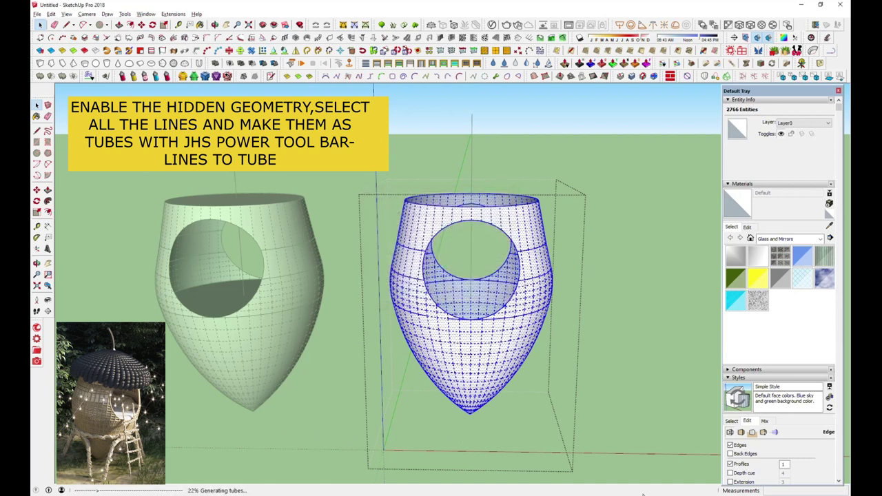
Turn hidden geometry off again and open the new tube group to inspect the tubes.
middle_drag(578, 360, 528, 256)
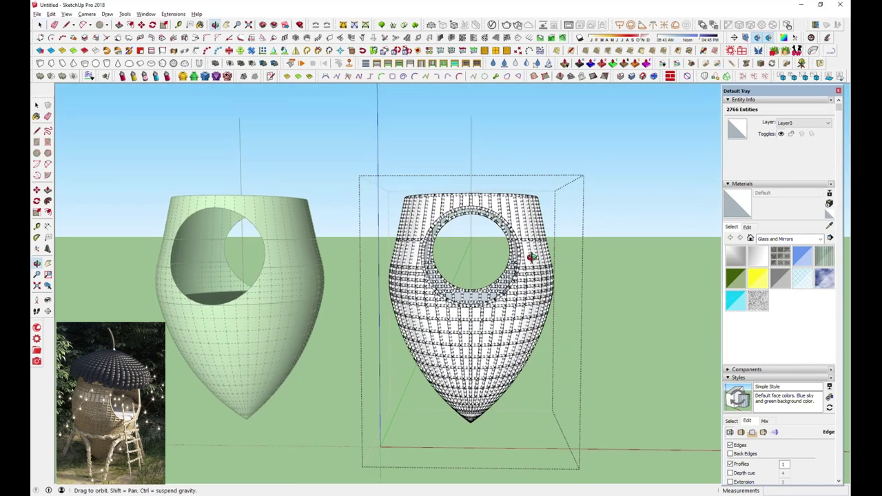
click(66, 14)
click(88, 43)
mouse_move(561, 284)
middle_down()
mouse_move(516, 324)
mouse_move(527, 240)
mouse_move(502, 388)
mouse_move(496, 278)
middle_up()
click(492, 295)
scroll(509, 324, up, 2)
double_click(513, 315)
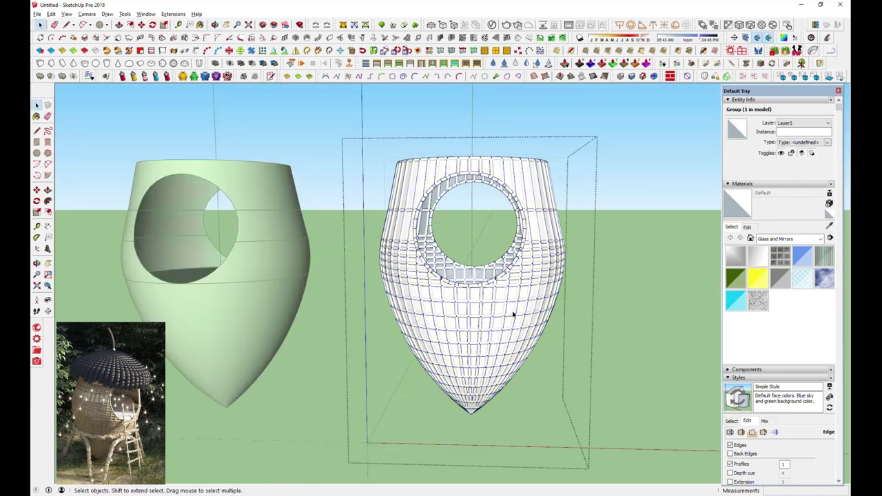
triple_click(516, 315)
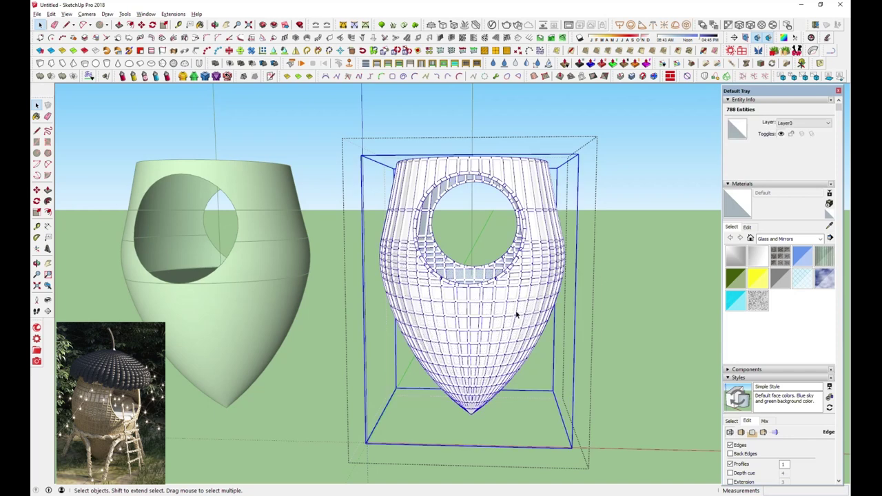
scroll(516, 317, up, 2)
click(527, 326)
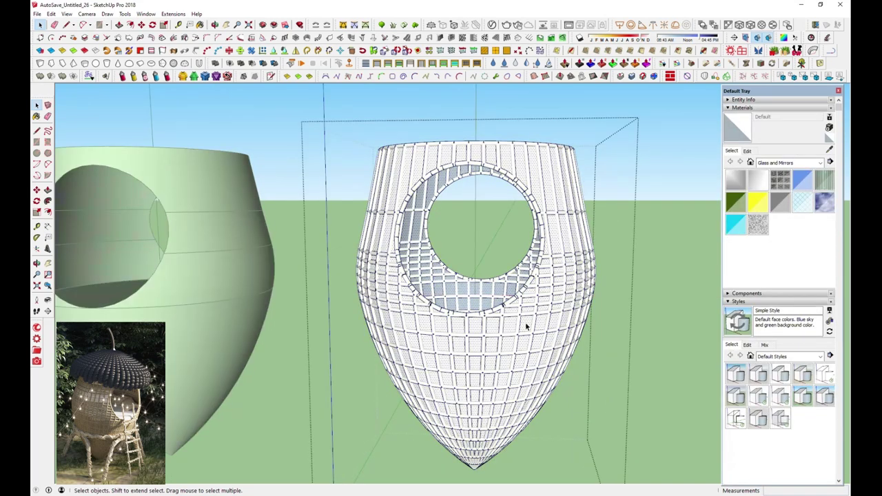
Select the lower part of the woven mesh and make it a group.
scroll(528, 328, down, 2)
middle_drag(526, 332, 531, 321)
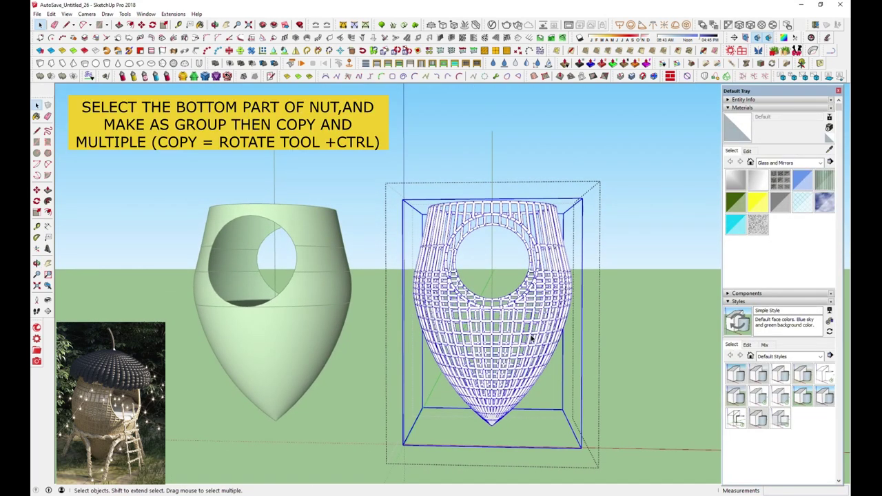
middle_drag(528, 336, 590, 311)
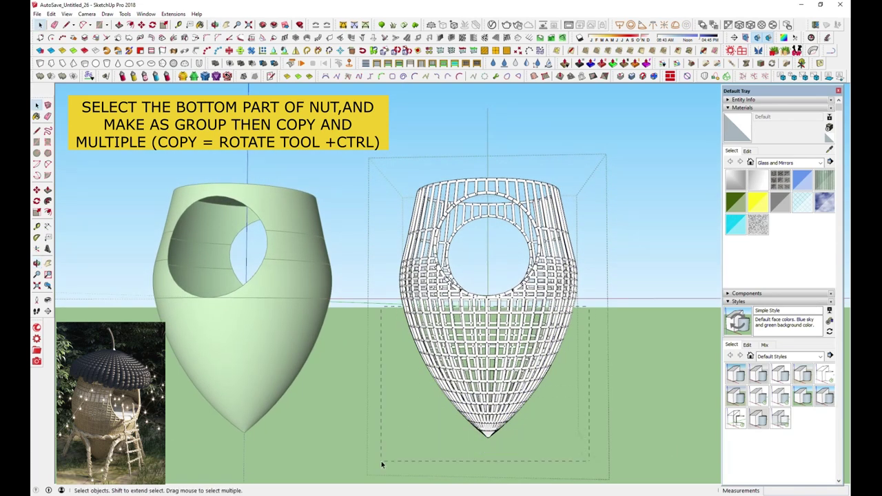
drag(505, 318, 506, 318)
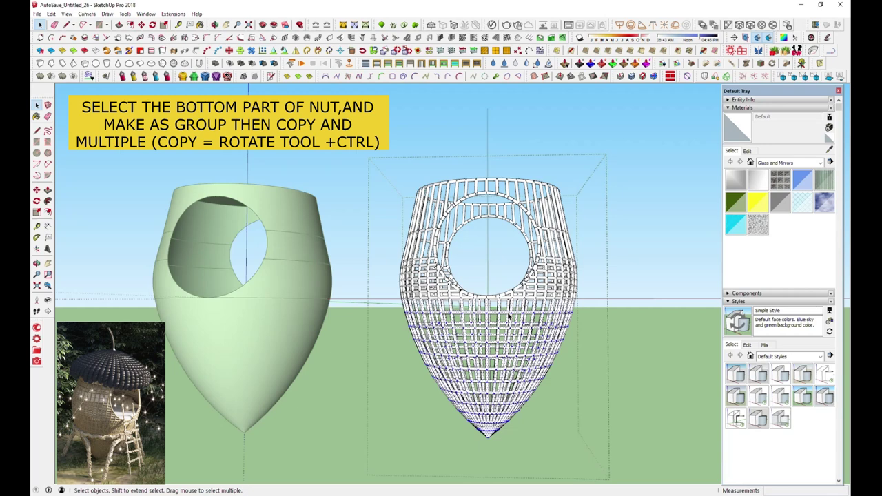
right_click(509, 317)
click(531, 92)
Rotate copies of the lower group around the pod's vertical axis to densify the bottom weave.
middle_drag(523, 266, 515, 124)
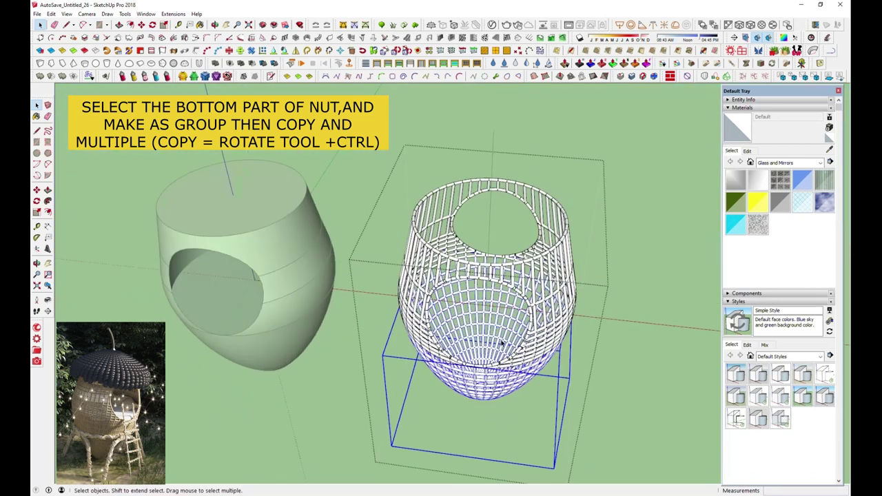
key(q)
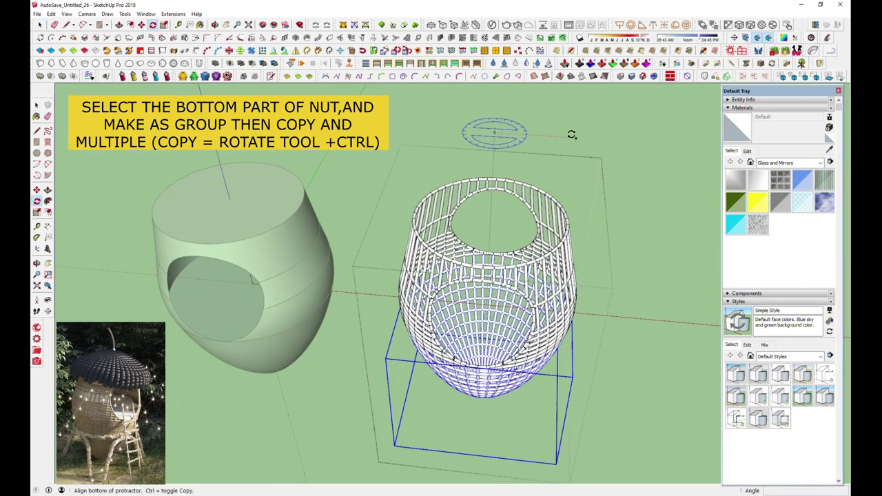
middle_drag(563, 177, 574, 133)
click(567, 117)
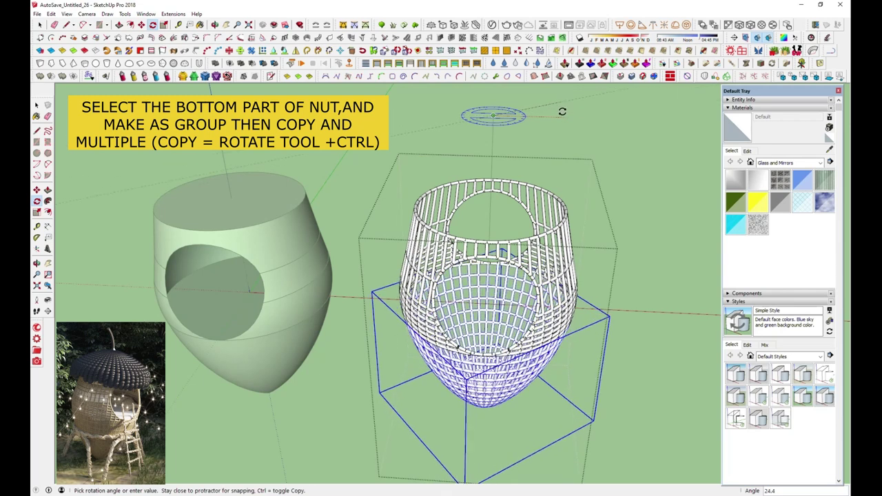
scroll(565, 138, up, 2)
key(Escape)
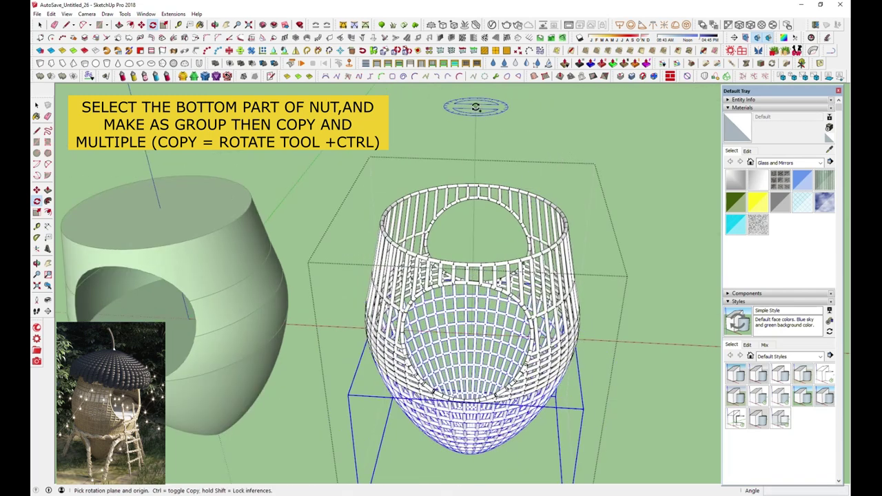
click(518, 106)
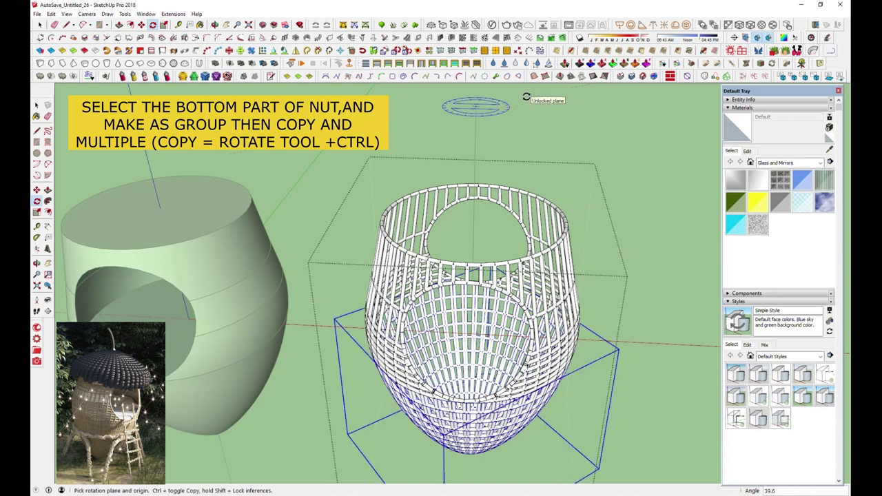
mouse_move(551, 134)
middle_down()
mouse_move(484, 301)
mouse_move(543, 197)
mouse_move(507, 309)
middle_up()
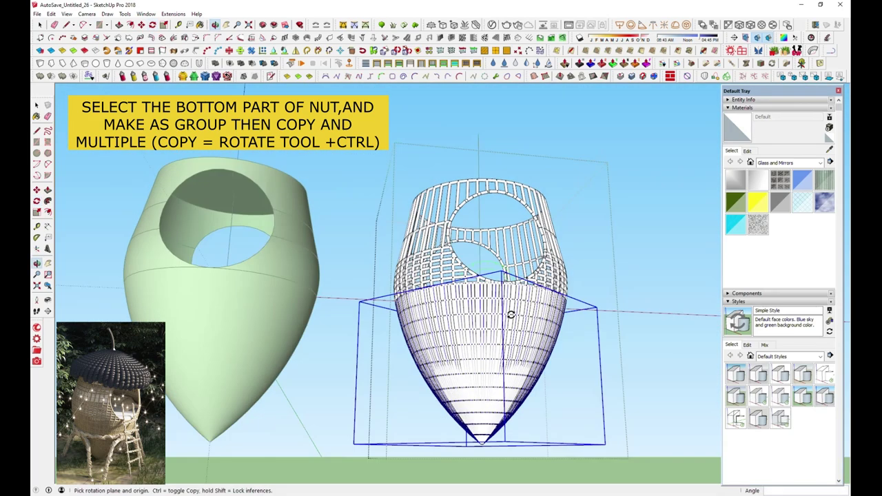
scroll(522, 301, up, 2)
scroll(436, 342, up, 2)
mouse_move(436, 342)
middle_down()
mouse_move(557, 309)
mouse_move(504, 209)
mouse_move(531, 230)
middle_up()
key(space)
scroll(503, 209, down, 3)
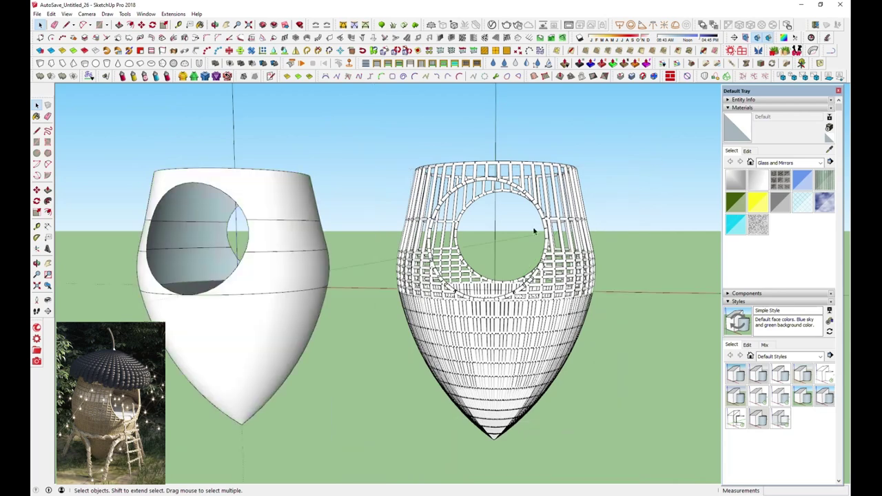
Move the woven basket onto the solid nut pod using the front view.
click(284, 365)
scroll(460, 277, down, 2)
double_click(286, 330)
mouse_move(285, 330)
middle_down()
mouse_move(515, 314)
mouse_move(123, 83)
middle_up()
click(515, 313)
click(515, 314)
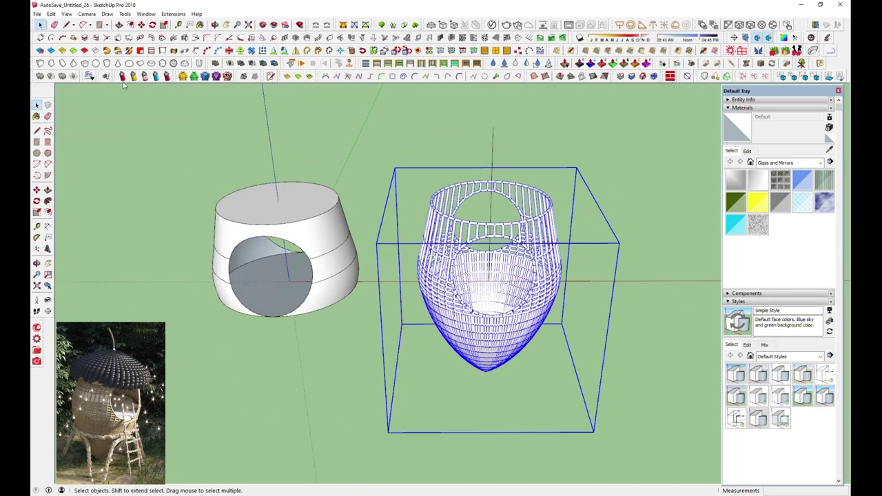
click(142, 25)
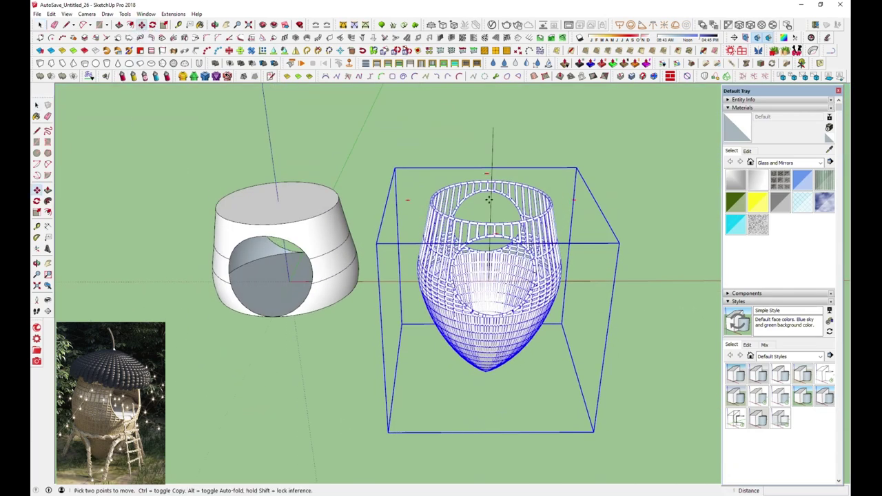
click(493, 129)
key(F2)
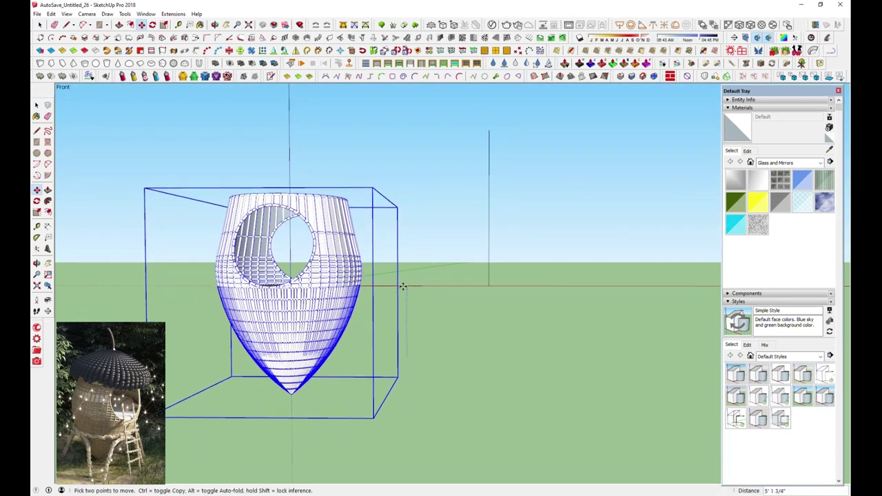
Orbit around to check the combined woven pod, then open it for editing.
middle_drag(403, 286, 386, 275)
key(space)
click(505, 255)
mouse_move(505, 256)
middle_down()
mouse_move(488, 337)
mouse_move(379, 387)
middle_up()
scroll(369, 255, up, 2)
middle_drag(369, 254, 636, 244)
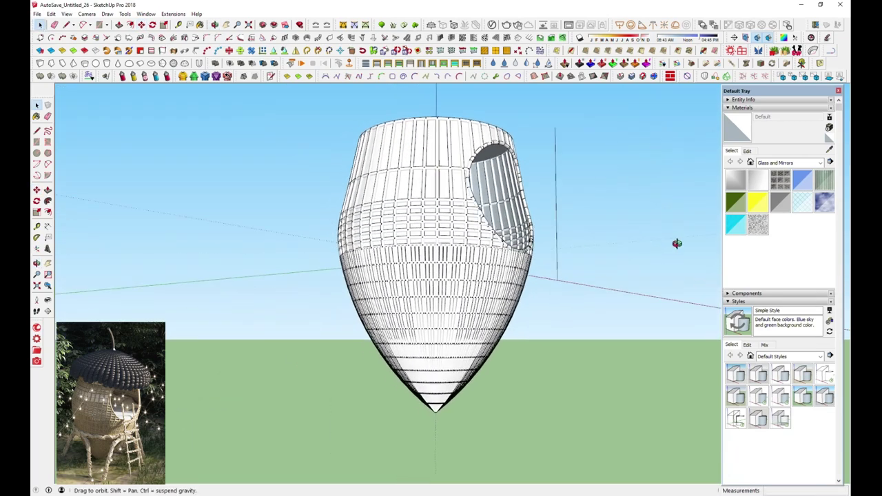
scroll(489, 236, up, 2)
mouse_move(489, 236)
middle_down()
mouse_move(476, 261)
mouse_move(347, 377)
mouse_move(200, 250)
mouse_move(191, 179)
mouse_move(220, 282)
mouse_move(414, 297)
mouse_move(420, 310)
mouse_move(443, 249)
mouse_move(417, 313)
mouse_move(390, 187)
mouse_move(390, 276)
mouse_move(400, 220)
mouse_move(445, 206)
middle_up()
scroll(414, 297, down, 2)
scroll(414, 297, down, 2)
click(443, 249)
double_click(400, 220)
Hide all other geometry and open the pod's top face for editing on its own.
click(66, 14)
click(187, 144)
key(l)
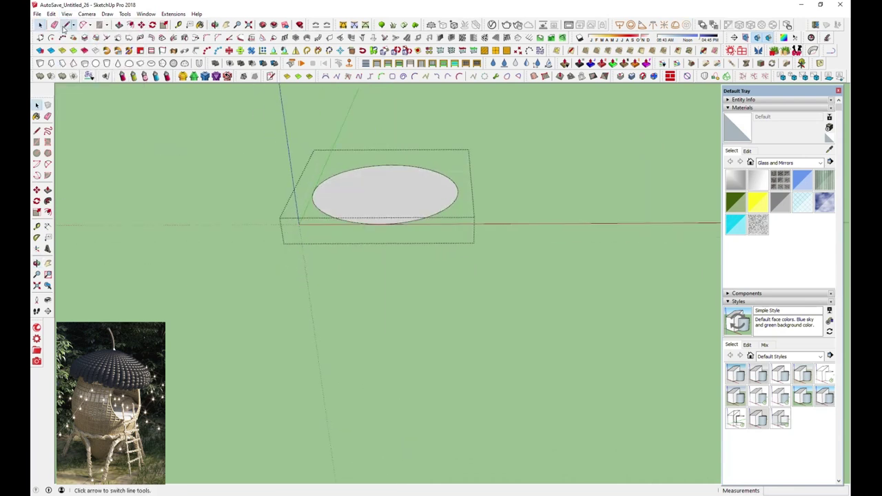
click(41, 25)
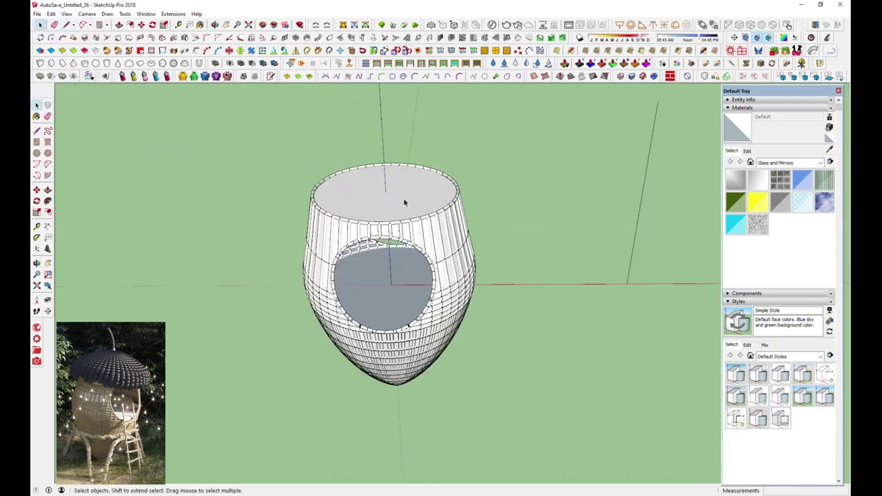
click(394, 199)
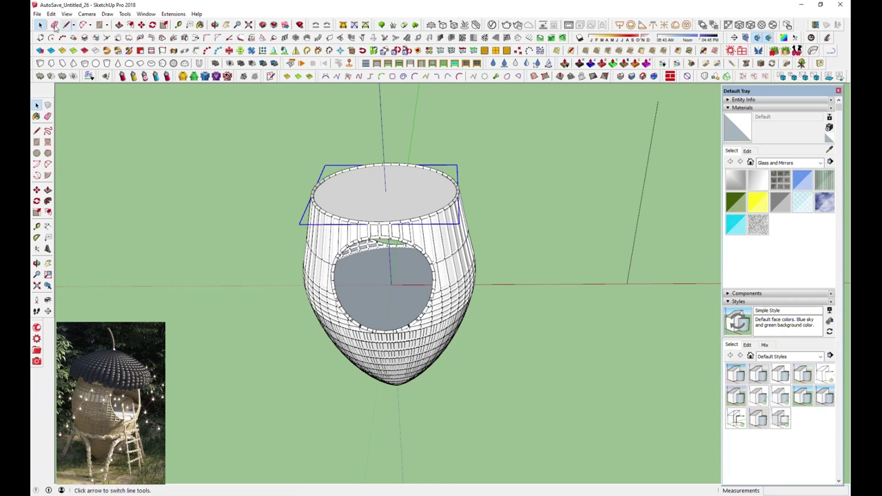
double_click(398, 183)
Split the top ellipse with a line and close a vertical face above its centre.
middle_drag(404, 183, 297, 177)
key(l)
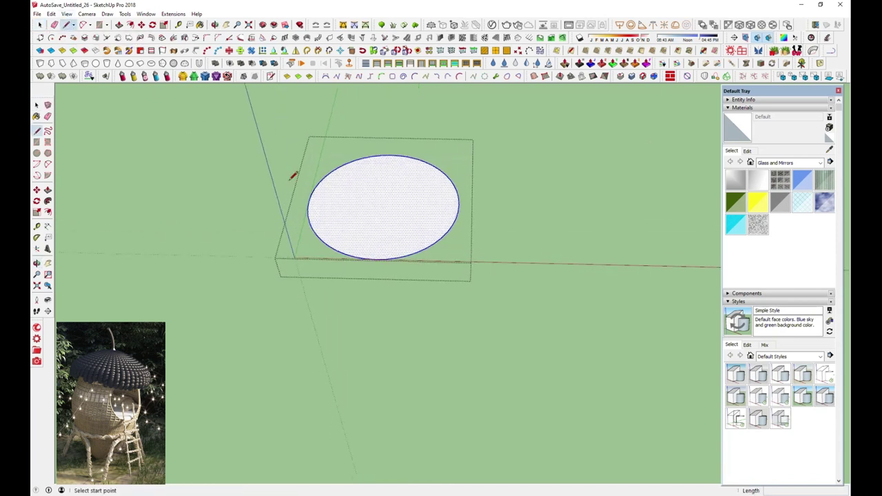
click(309, 200)
click(459, 202)
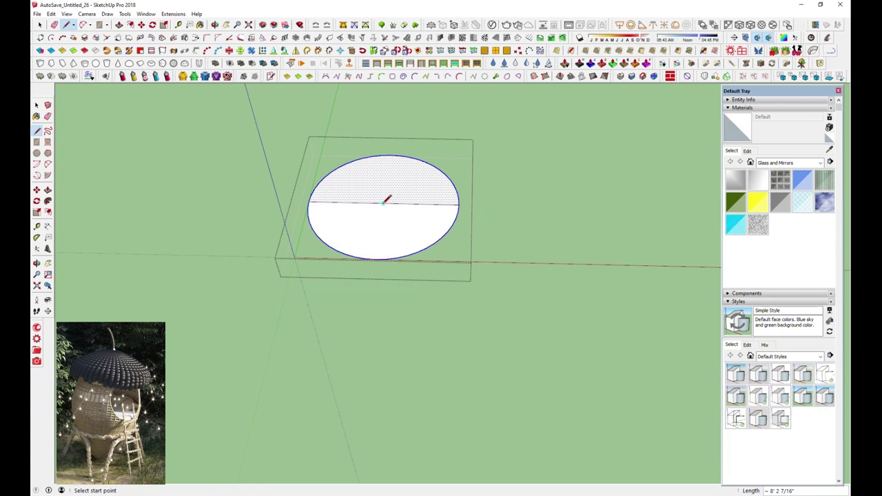
click(375, 116)
middle_drag(384, 137, 459, 191)
key(Escape)
click(458, 196)
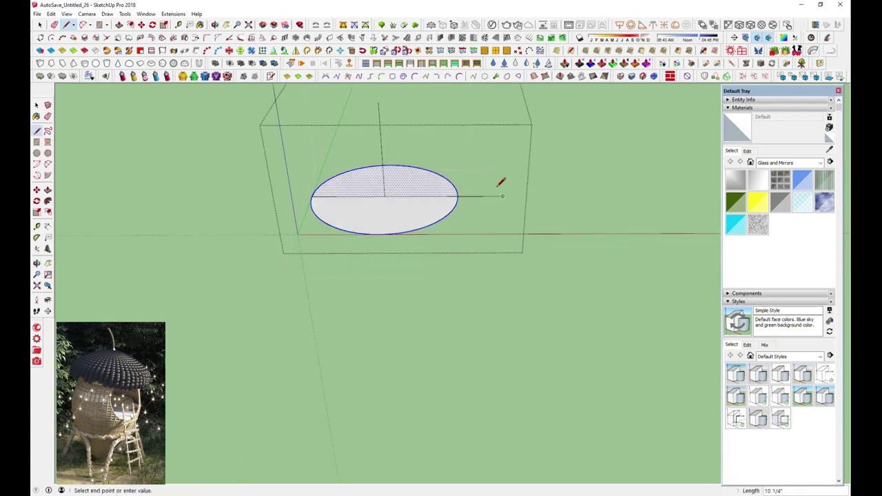
click(378, 102)
mouse_move(381, 104)
middle_down()
mouse_move(449, 121)
mouse_move(366, 124)
mouse_move(405, 157)
middle_up()
Draw an arc from the vertical face's left edge curving down to its bottom edge.
key(a)
click(400, 157)
click(509, 190)
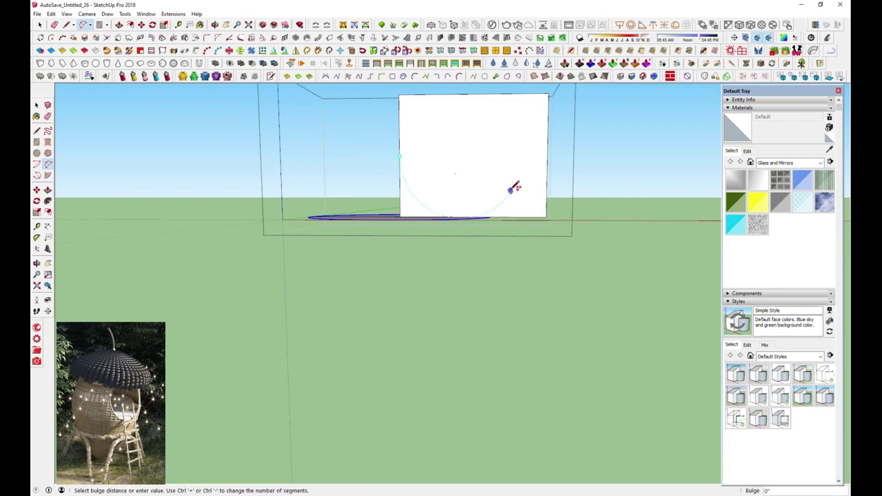
scroll(510, 184, up, 2)
click(526, 199)
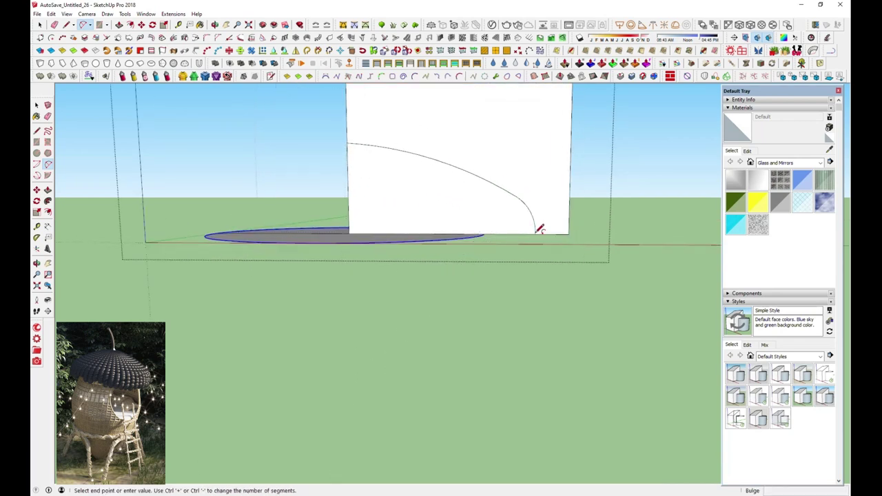
click(535, 233)
scroll(534, 231, up, 2)
Draw a helper rectangle from the ellipse's end point out below the ellipse.
key(r)
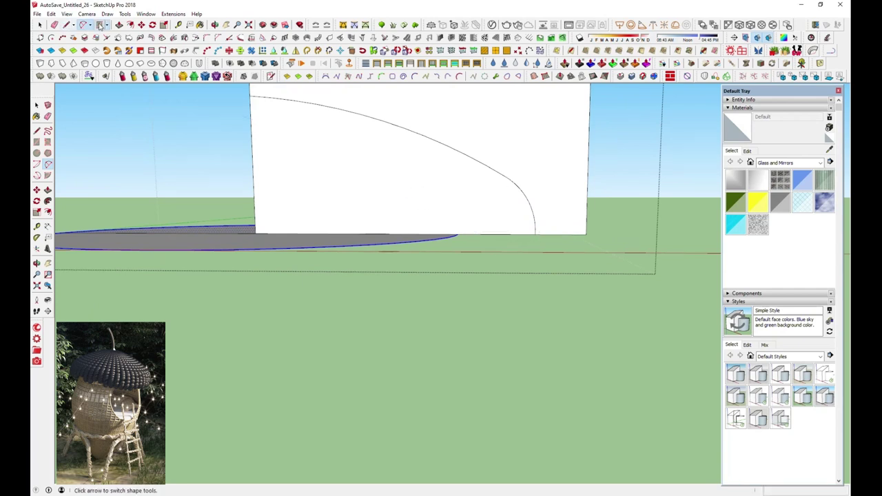
middle_drag(475, 233, 461, 215)
click(454, 218)
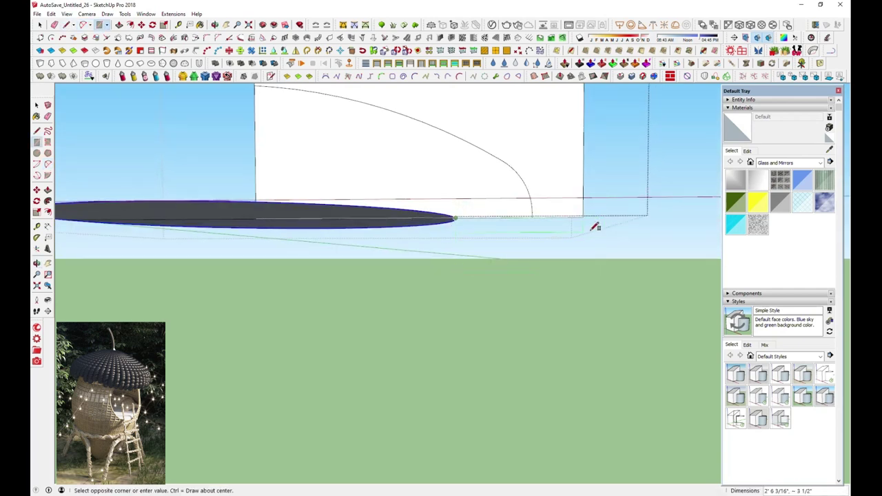
click(586, 277)
middle_drag(587, 277, 544, 241)
Draw arcs forming a rounded lip that curves under at the profile's tip.
key(a)
scroll(534, 231, up, 1)
click(527, 233)
click(486, 264)
click(502, 264)
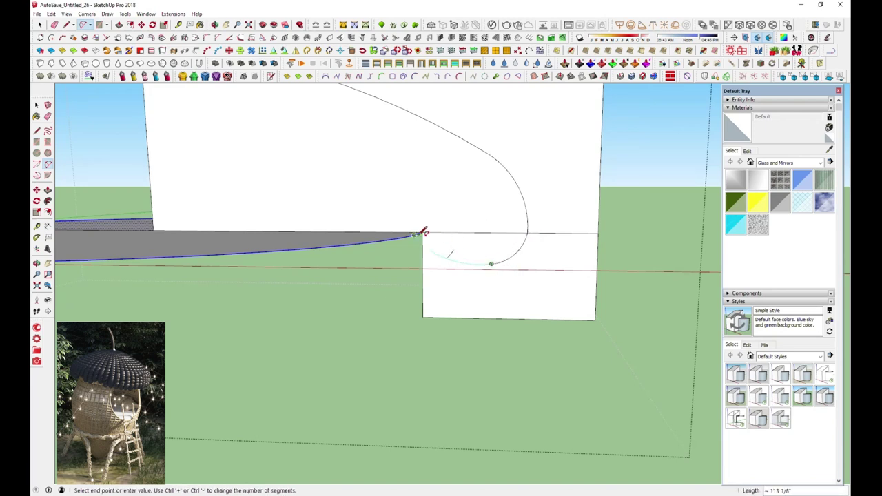
click(422, 232)
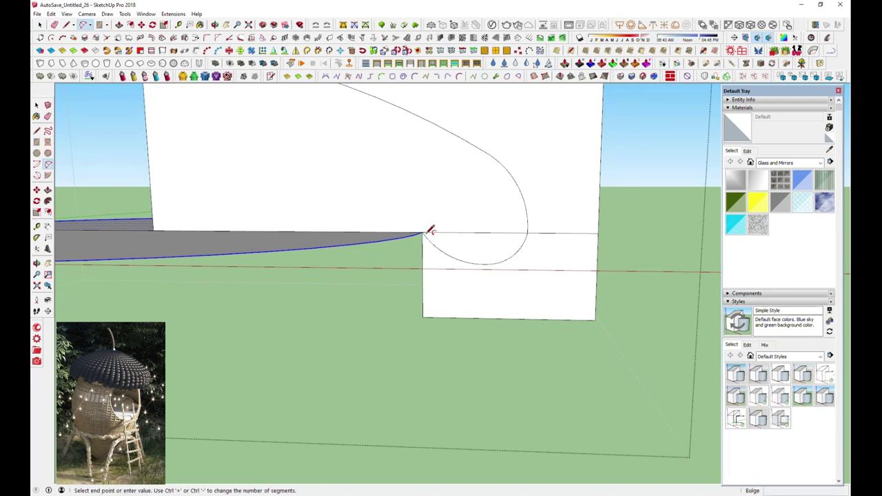
scroll(445, 269, down, 1)
key(space)
Erase the leftover lower box and outer rectangle edges around the profile.
key(e)
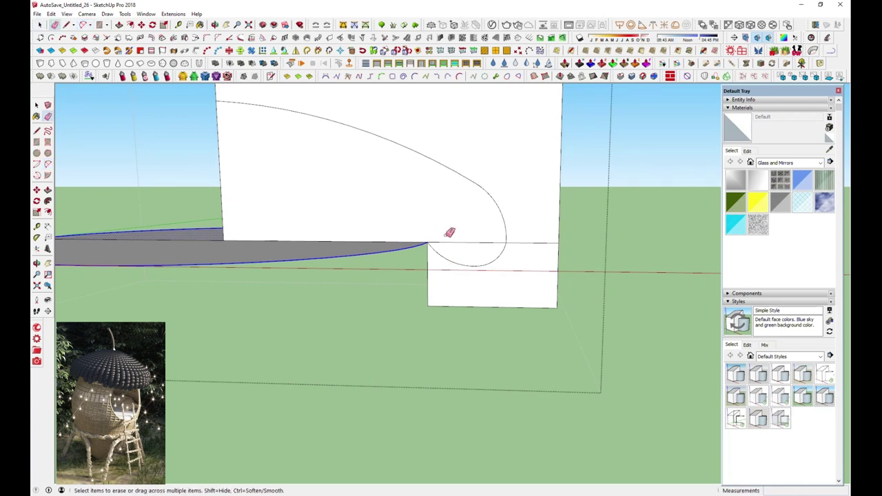
mouse_move(445, 303)
mouse_down()
mouse_move(558, 233)
mouse_move(561, 301)
mouse_up()
mouse_move(560, 301)
middle_down()
mouse_move(508, 239)
mouse_move(369, 199)
middle_up()
middle_drag(481, 154, 415, 276)
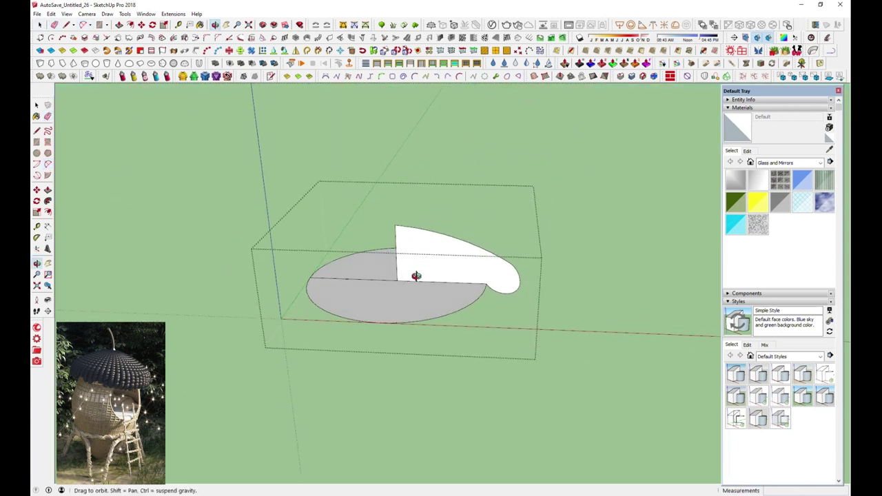
Erase the diameter line, then Follow Me the profile around the circle into a dome.
click(351, 275)
middle_drag(351, 275, 338, 329)
click(40, 25)
click(40, 25)
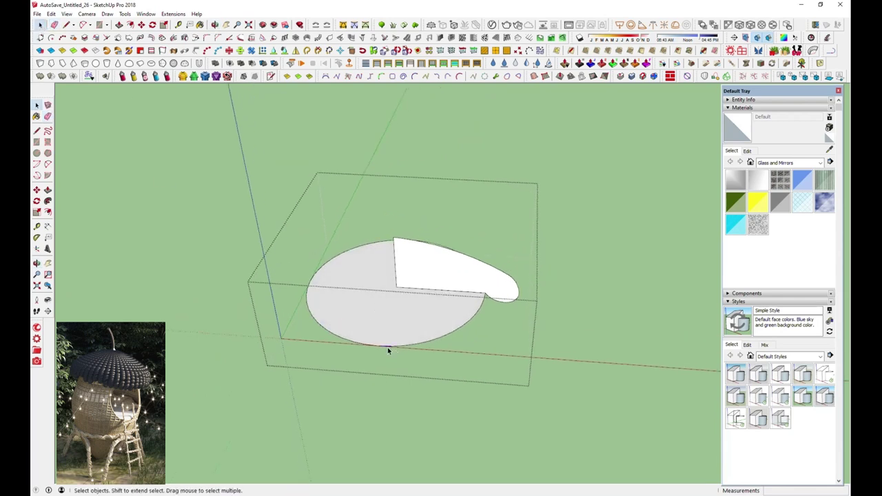
double_click(397, 341)
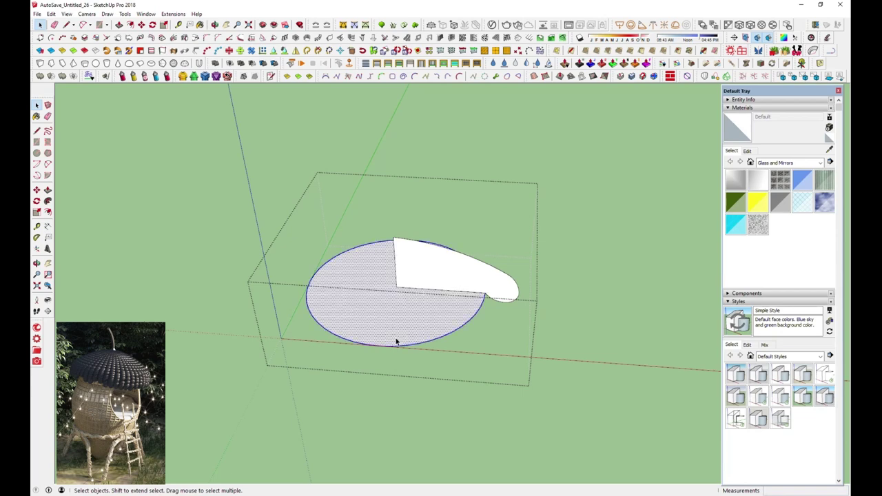
middle_drag(396, 343, 384, 384)
click(48, 200)
click(491, 301)
mouse_move(492, 301)
middle_down()
mouse_move(467, 366)
mouse_move(496, 147)
mouse_move(508, 165)
middle_up()
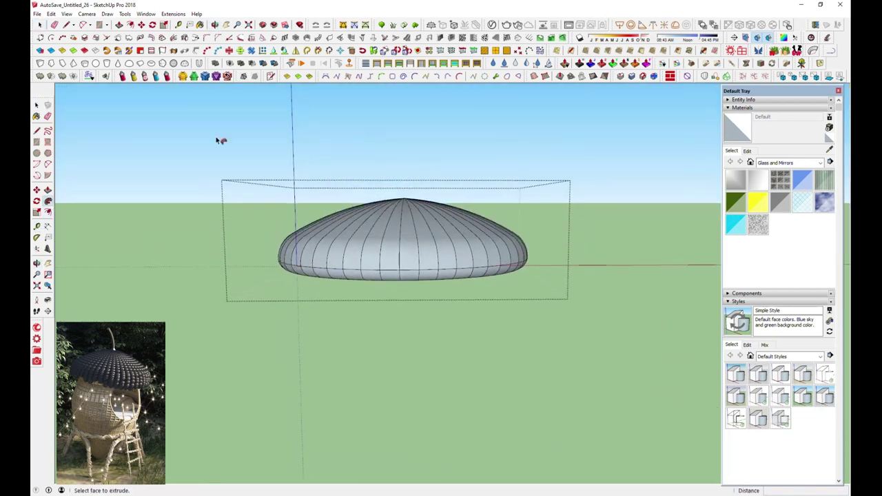
Stretch the dome vertically to a 1.31 scale above the woven pod.
click(40, 24)
scroll(423, 223, down, 3)
mouse_move(423, 227)
middle_down()
mouse_move(419, 207)
mouse_move(388, 262)
middle_up()
click(420, 232)
key(s)
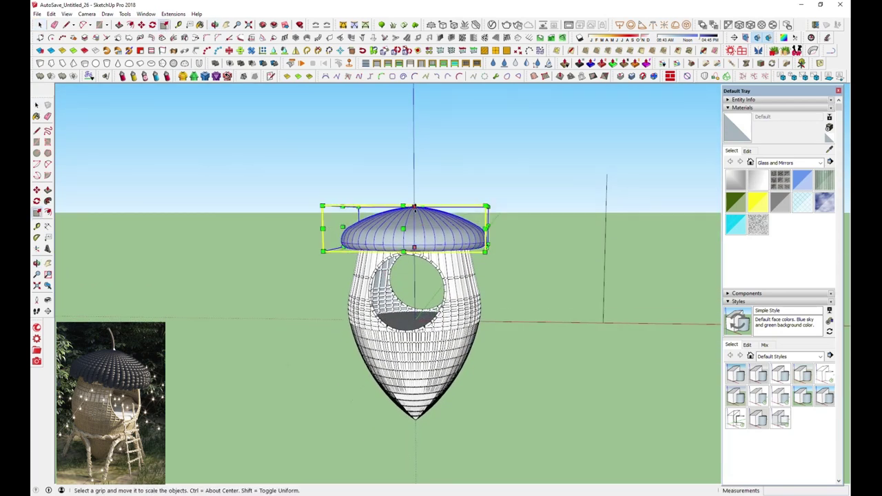
drag(414, 206, 413, 194)
key(space)
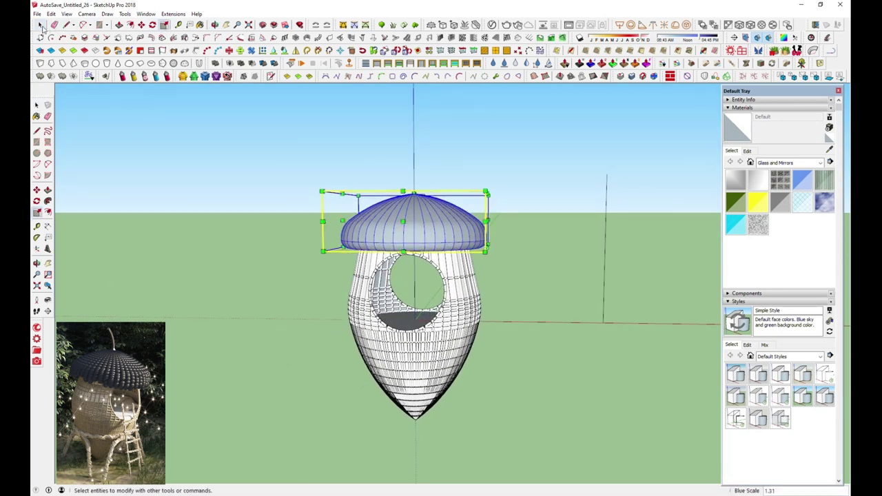
click(303, 335)
mouse_move(303, 335)
middle_down()
mouse_move(519, 185)
mouse_move(489, 340)
mouse_move(413, 230)
mouse_move(443, 228)
mouse_move(451, 290)
mouse_move(455, 276)
mouse_move(529, 290)
mouse_move(466, 254)
mouse_move(473, 284)
middle_up()
key(space)
scroll(414, 230, up, 3)
Open the dome group and select all of its geometry.
triple_click(443, 226)
key(Escape)
double_click(467, 254)
triple_click(466, 255)
scroll(467, 259, up, 2)
scroll(473, 283, down, 2)
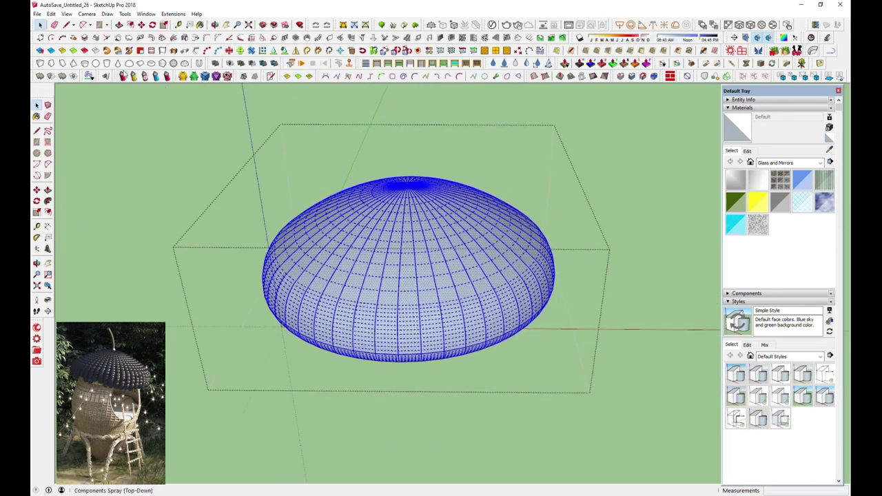
Place a sphere, then use JHS C-Points at Vertex to copy it onto every dome vertex.
click(97, 64)
click(596, 296)
click(42, 24)
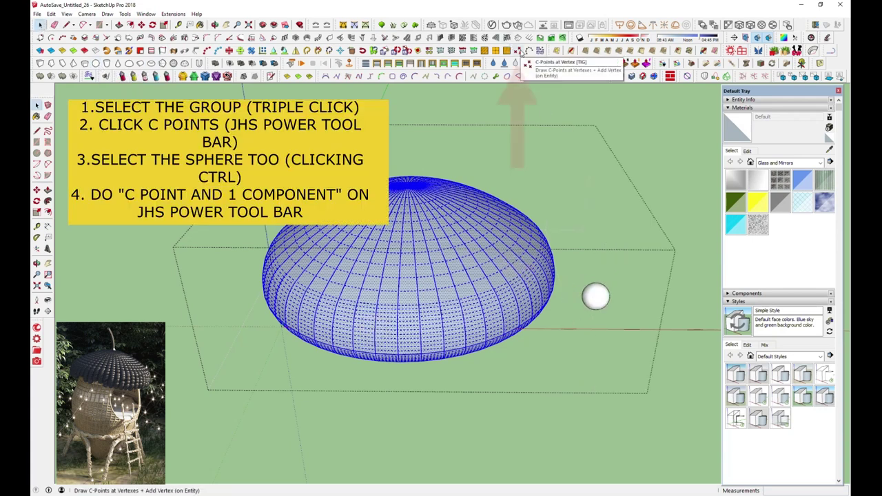
click(521, 52)
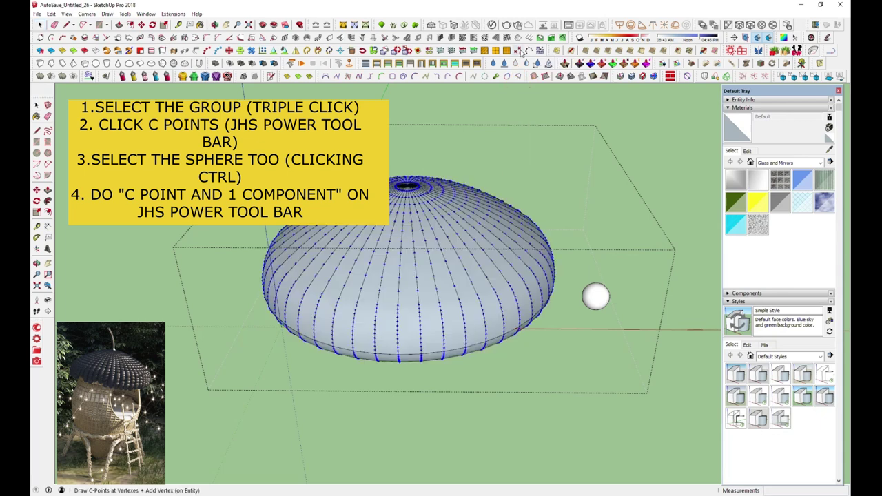
click(525, 53)
mouse_move(478, 266)
middle_down()
mouse_move(491, 238)
mouse_move(460, 345)
middle_up()
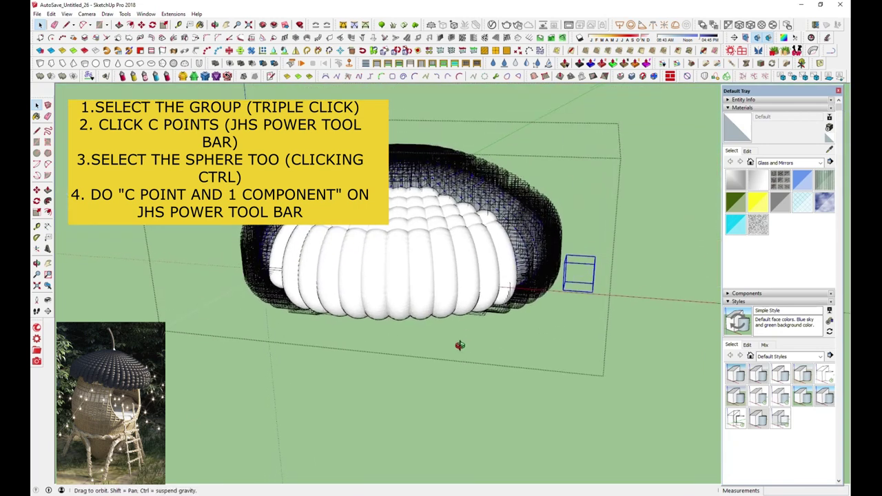
scroll(589, 280, up, 3)
scroll(591, 280, up, 1)
scroll(594, 281, up, 2)
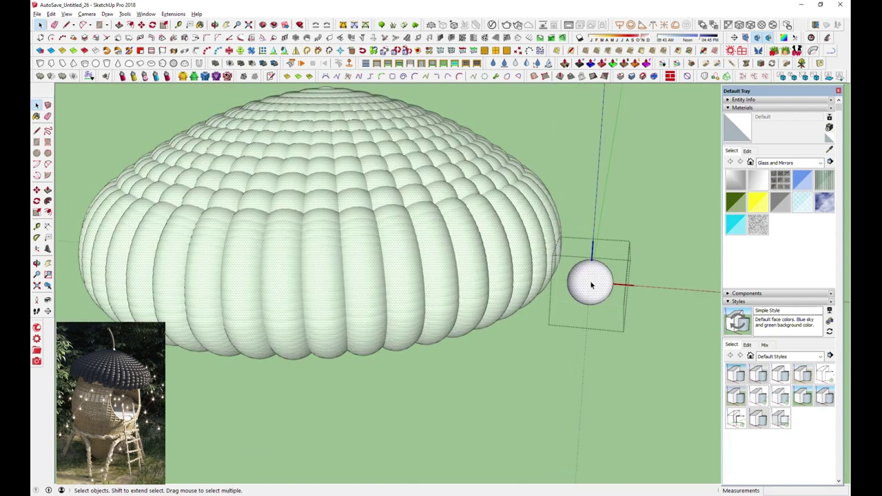
Shrink the sphere copies to 0.5 size and orbit around the knobbly cap.
key(s)
mouse_move(615, 255)
mouse_down()
mouse_move(589, 280)
mouse_move(597, 271)
mouse_up()
key(space)
click(397, 289)
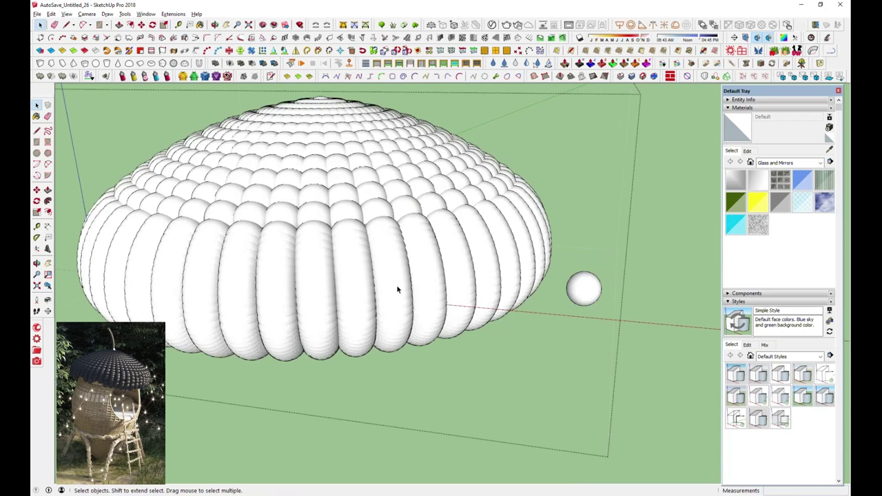
scroll(396, 289, up, 2)
middle_drag(397, 290, 286, 363)
scroll(377, 311, down, 2)
scroll(378, 318, down, 1)
mouse_move(377, 318)
middle_down()
mouse_move(419, 331)
mouse_move(459, 386)
mouse_move(533, 335)
mouse_move(524, 304)
middle_up()
scroll(439, 358, down, 2)
Start a rectangle on the ground beside the acorn.
click(98, 24)
middle_drag(486, 290, 555, 308)
click(549, 306)
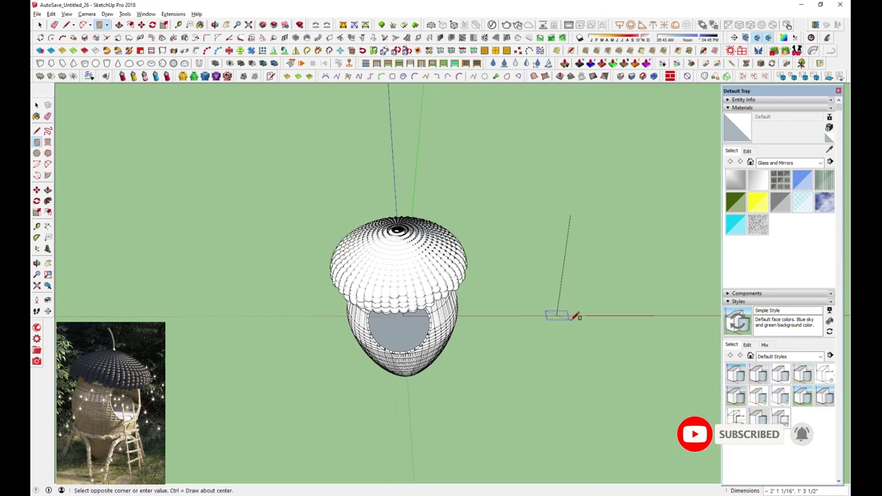
Finish the rectangle, draw a hexagon on it, and erase the leftover rectangle.
click(572, 316)
scroll(569, 315, up, 2)
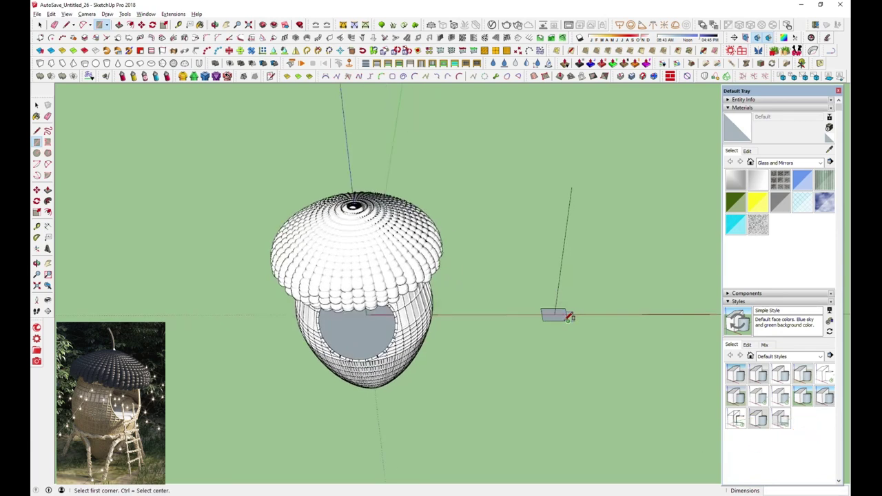
scroll(569, 316, up, 2)
click(102, 24)
click(121, 69)
scroll(534, 327, up, 3)
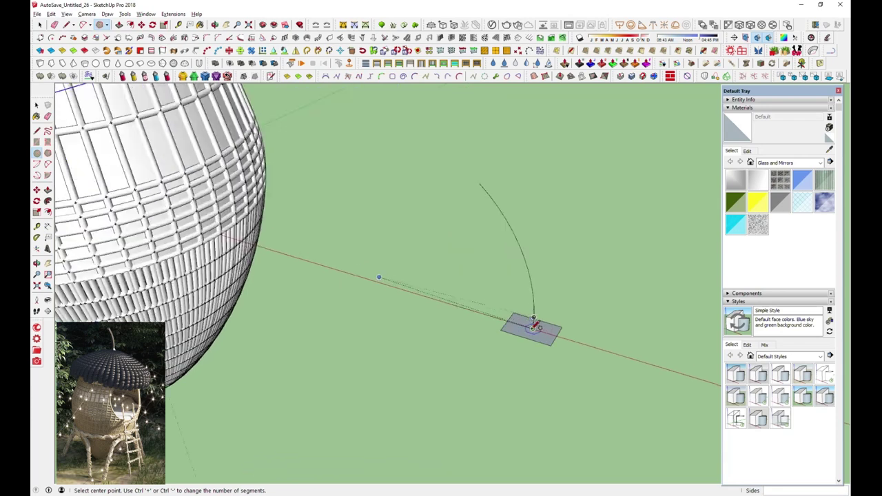
click(533, 328)
key(Escape)
key(e)
click(566, 325)
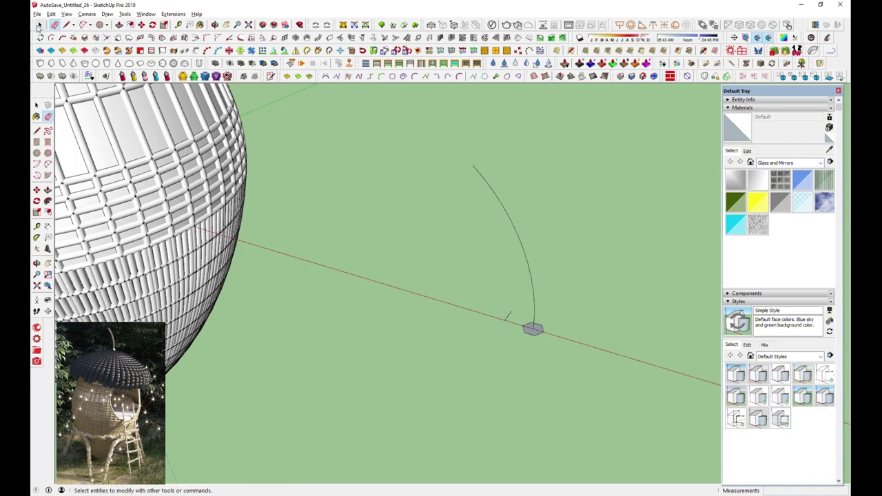
Sweep the hexagon along the arc into a curved stem and widen its end to 1.81.
click(47, 201)
drag(533, 329, 474, 169)
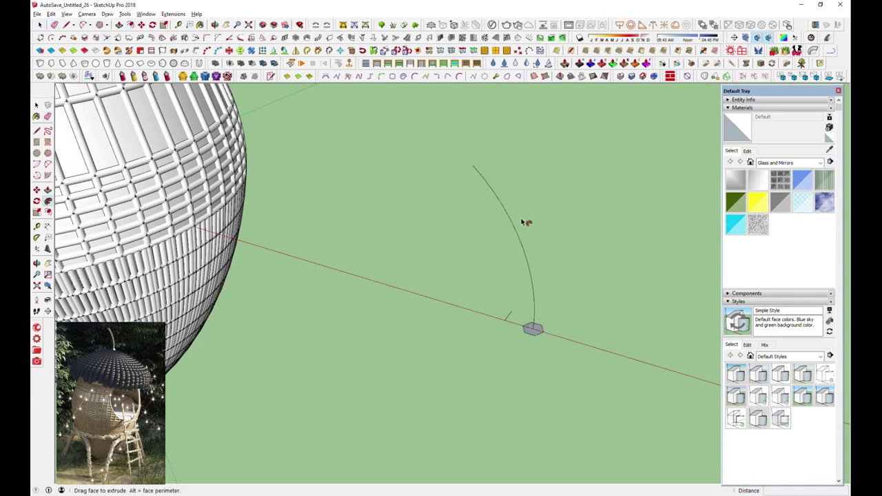
middle_drag(166, 132, 577, 311)
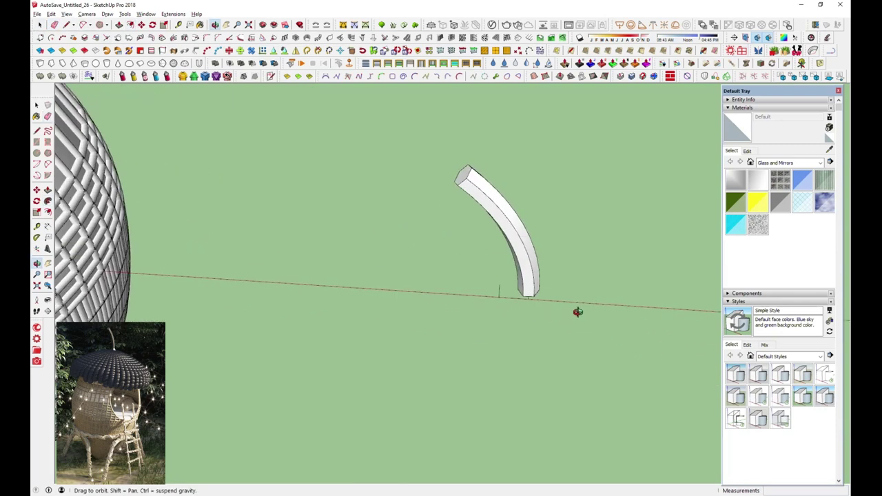
click(39, 26)
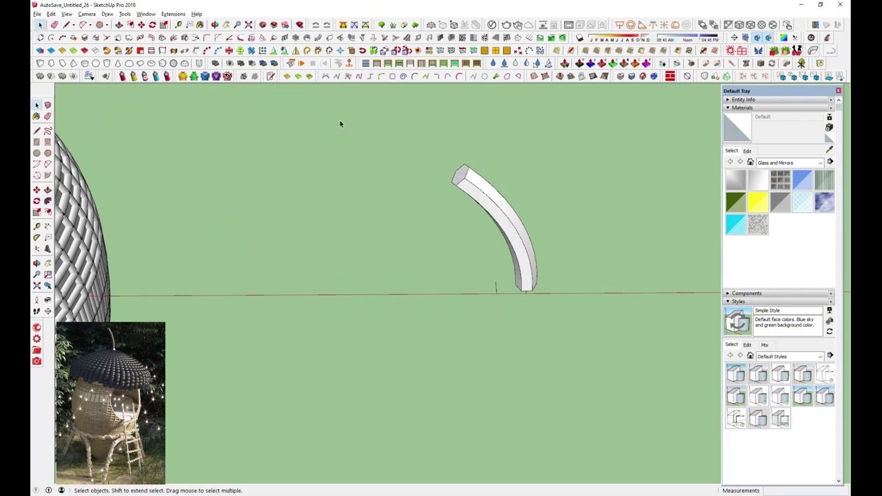
middle_drag(339, 124, 570, 330)
key(s)
drag(580, 328, 608, 317)
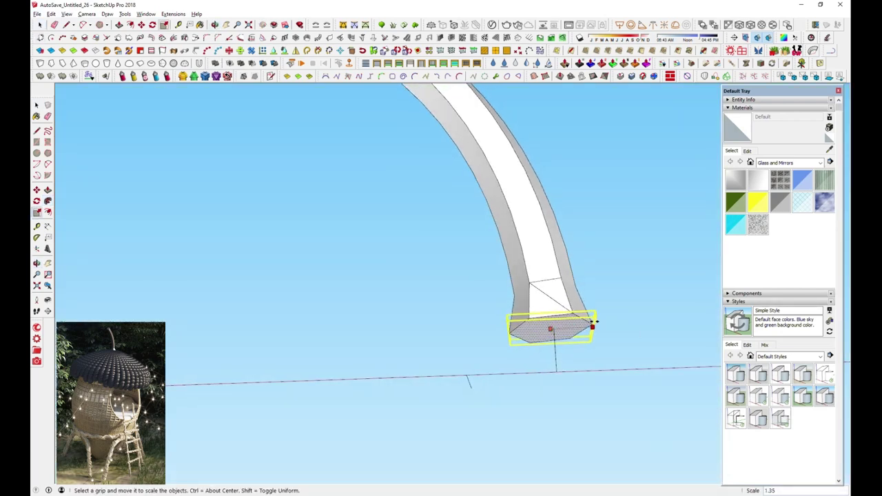
middle_drag(550, 333, 374, 280)
key(space)
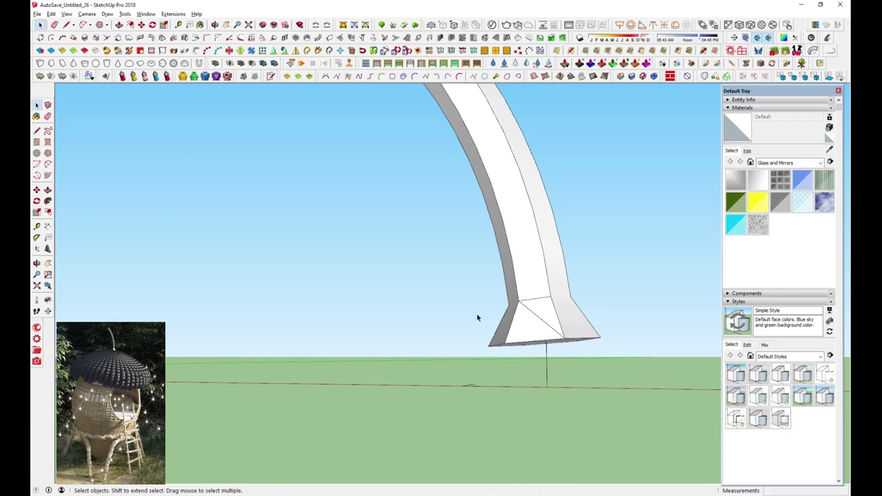
Select the whole curved stem and make it a group.
scroll(435, 292, down, 3)
drag(390, 173, 492, 322)
right_click(492, 323)
click(544, 83)
Move the stem group onto the dome's peak.
key(m)
click(500, 349)
scroll(500, 349, up, 3)
middle_drag(499, 349, 528, 430)
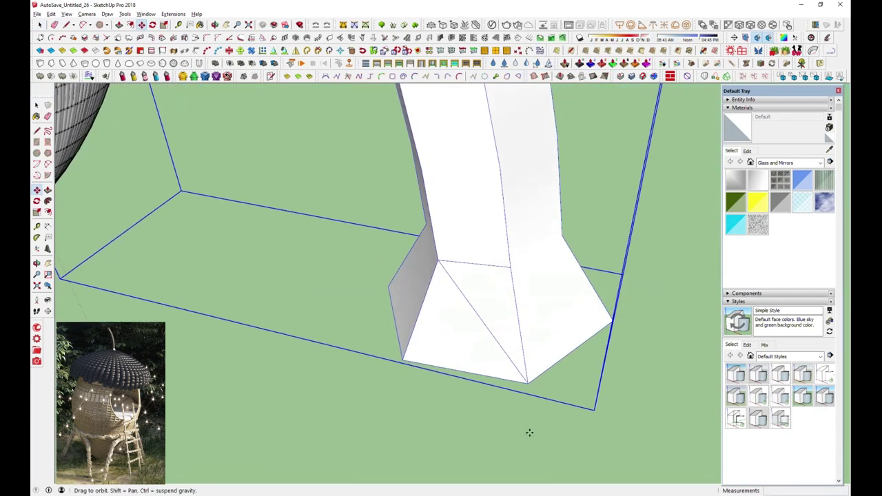
scroll(528, 429, down, 5)
scroll(544, 416, down, 3)
scroll(334, 141, up, 5)
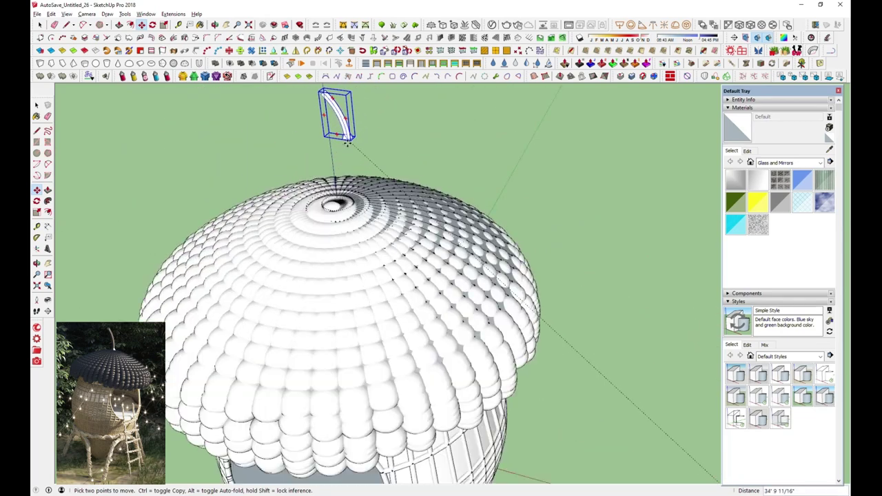
scroll(331, 159, up, 3)
click(327, 252)
scroll(327, 251, down, 5)
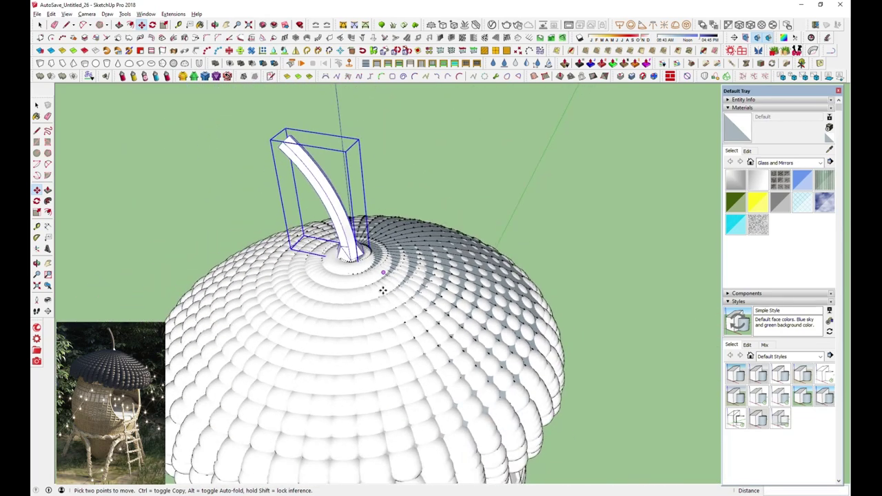
key(space)
Select the whole acorn and group it.
drag(501, 286, 563, 427)
right_click(565, 427)
click(490, 118)
click(532, 328)
Select the acorn pod and switch to the Front standard view.
scroll(520, 344, up, 2)
scroll(507, 333, up, 2)
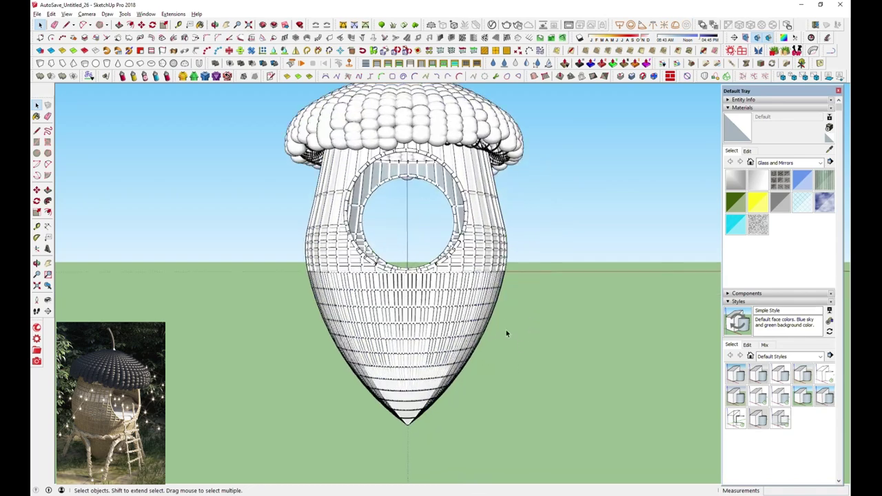
mouse_move(506, 330)
middle_down()
mouse_move(499, 338)
mouse_move(467, 279)
middle_up()
click(455, 277)
key(F2)
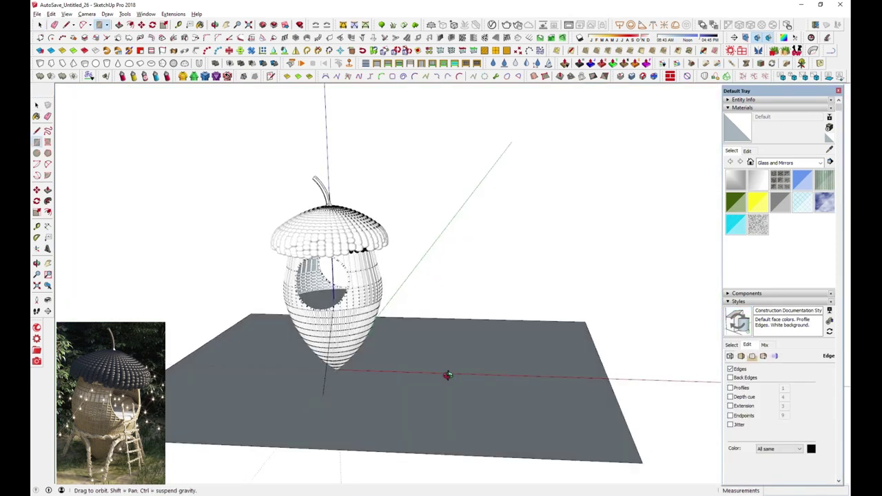
Draw a long narrow rectangle beside the acorn and open Helix along curve for its left edge.
click(463, 329)
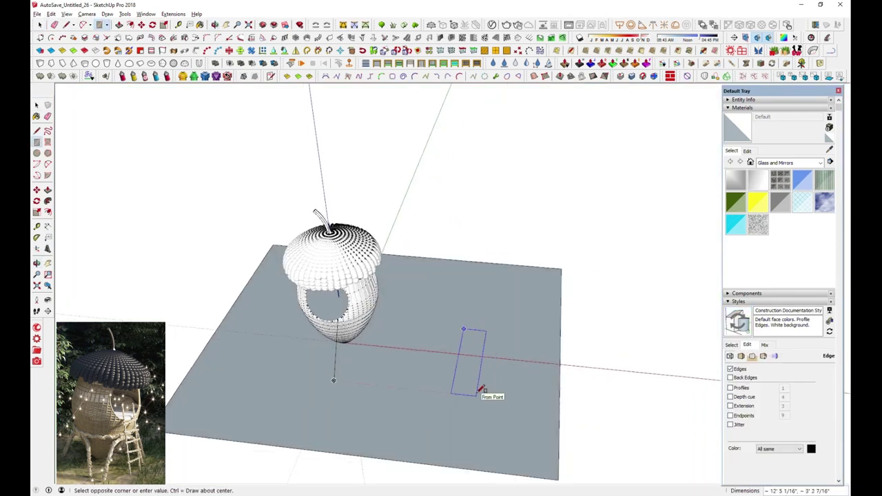
click(480, 381)
scroll(483, 364, up, 3)
middle_drag(482, 364, 476, 409)
key(space)
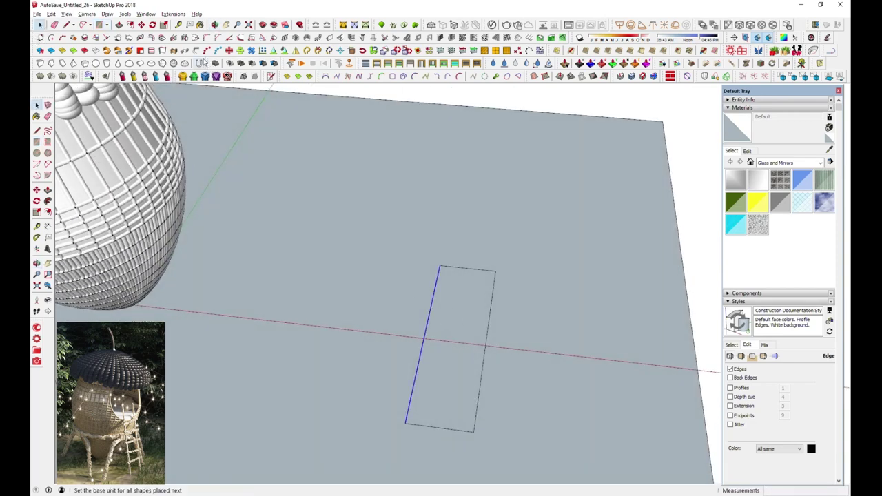
click(826, 37)
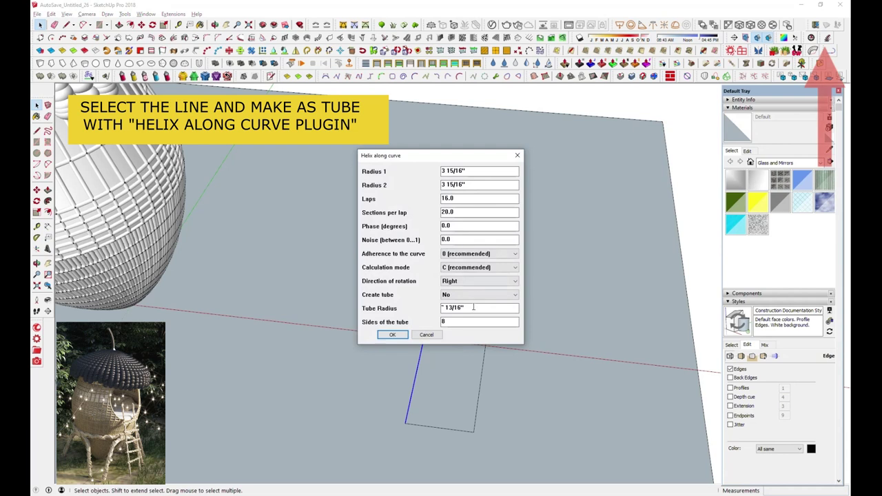
Build a helix tube along the rectangle's left edge with both radii at 1" and Create tube set to Yes.
drag(468, 170, 427, 179)
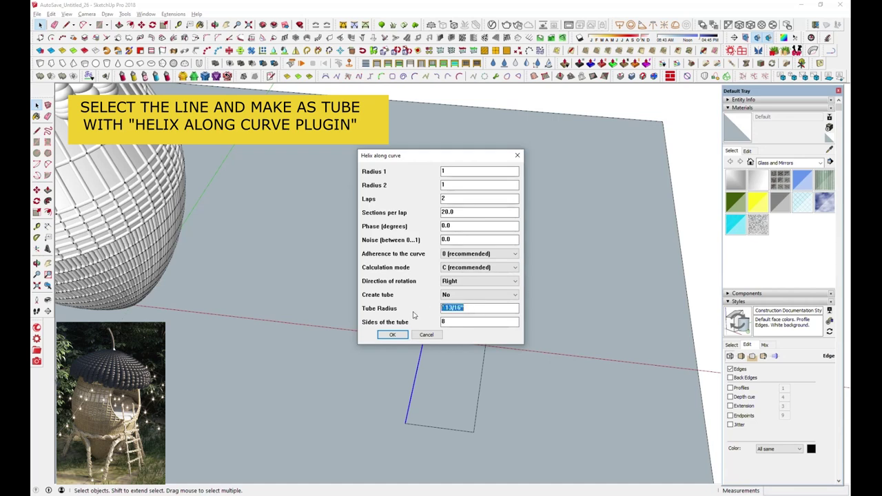
click(448, 295)
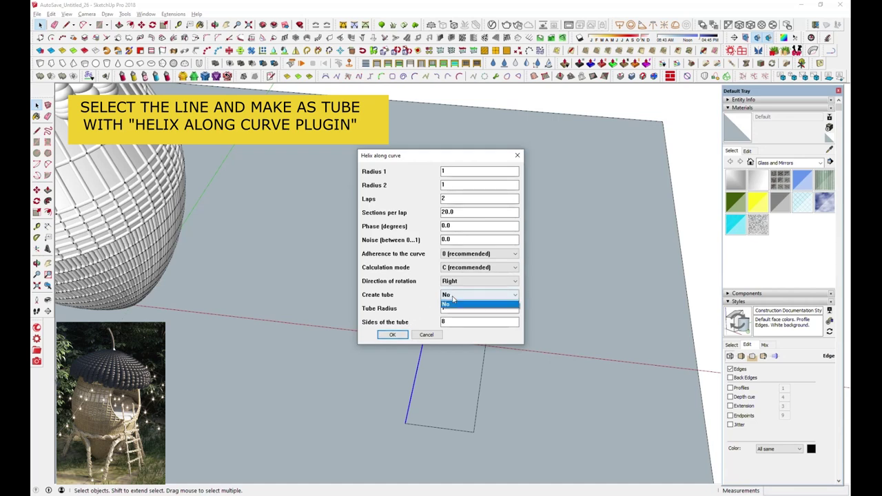
click(455, 309)
click(392, 335)
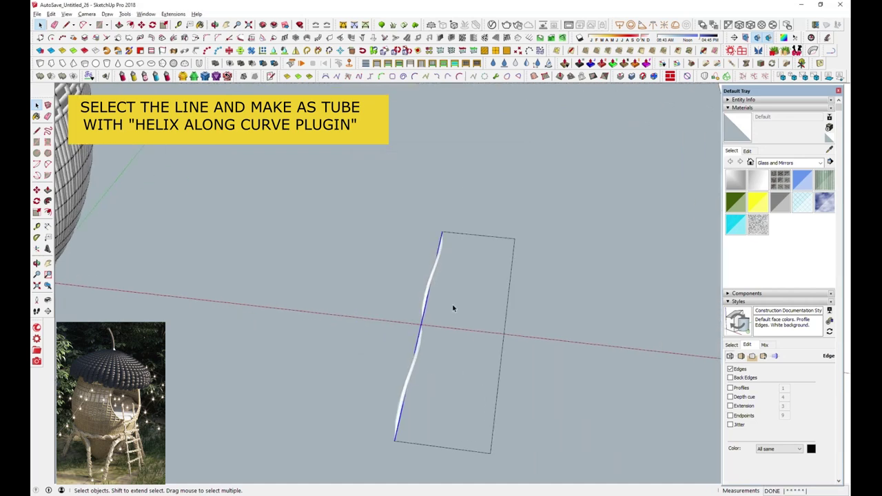
scroll(432, 367, down, 3)
scroll(446, 262, up, 1)
scroll(446, 261, up, 2)
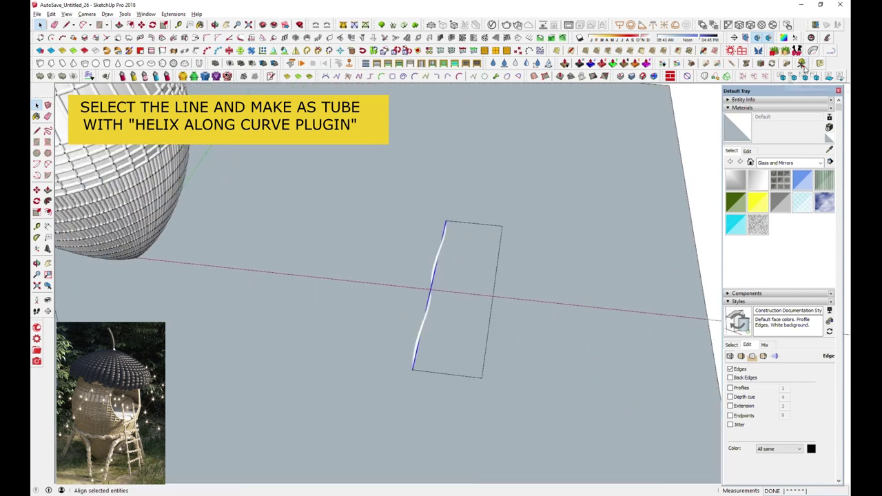
Rebuild the helix tube with 2, then 6, then 10 laps to refine the twist.
click(802, 64)
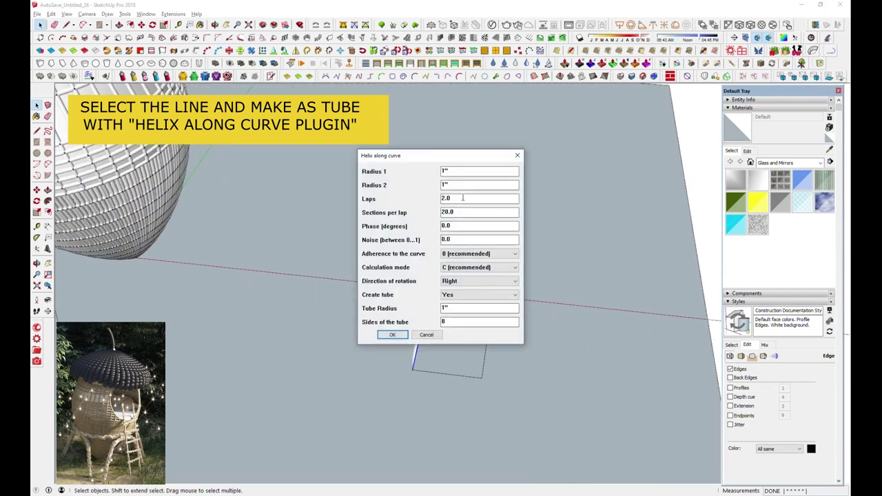
click(388, 335)
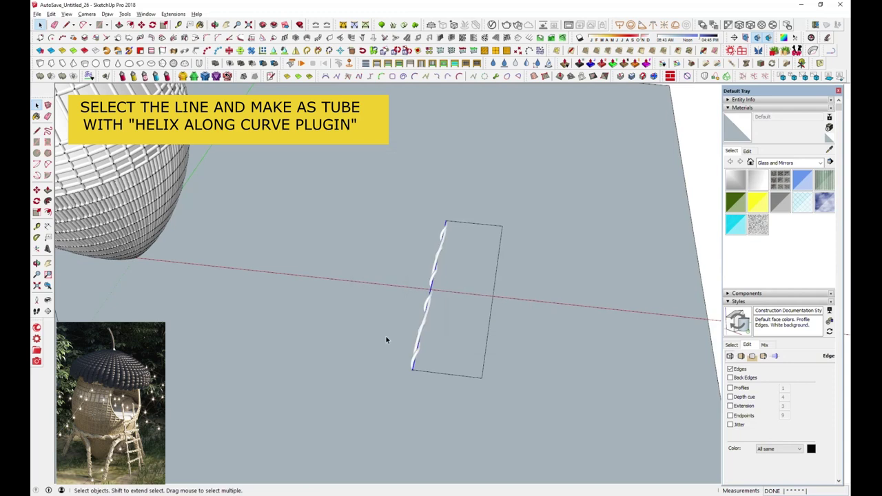
click(828, 43)
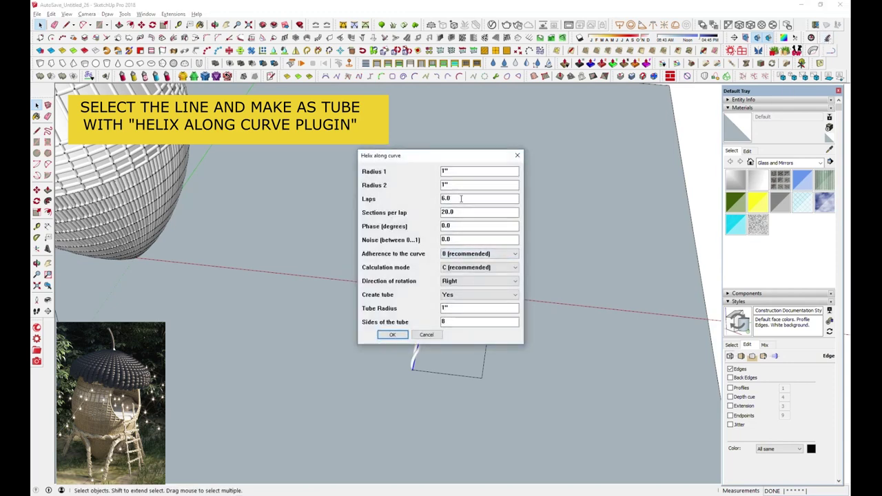
click(393, 335)
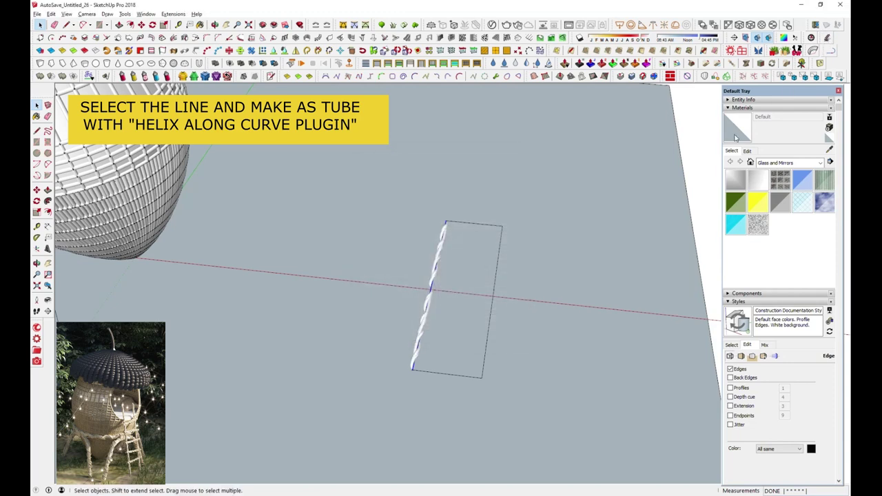
click(830, 39)
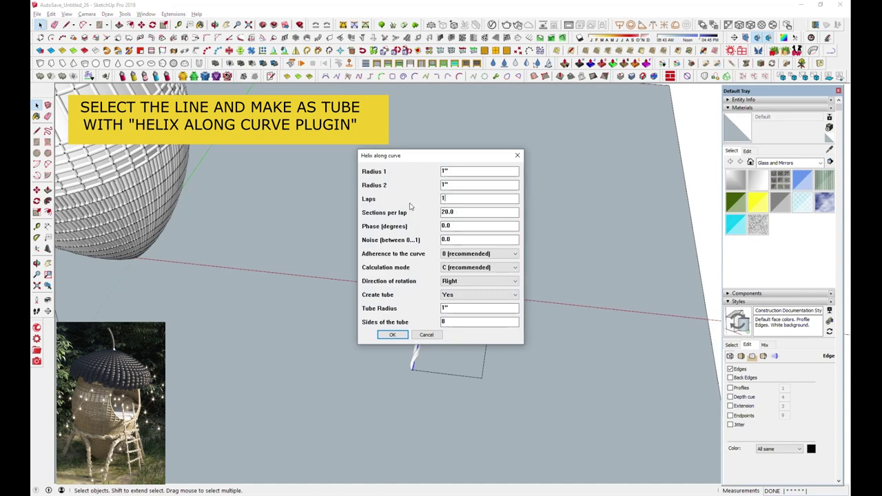
click(391, 336)
scroll(426, 328, up, 3)
mouse_move(426, 328)
middle_down()
mouse_move(542, 202)
mouse_move(432, 263)
middle_up()
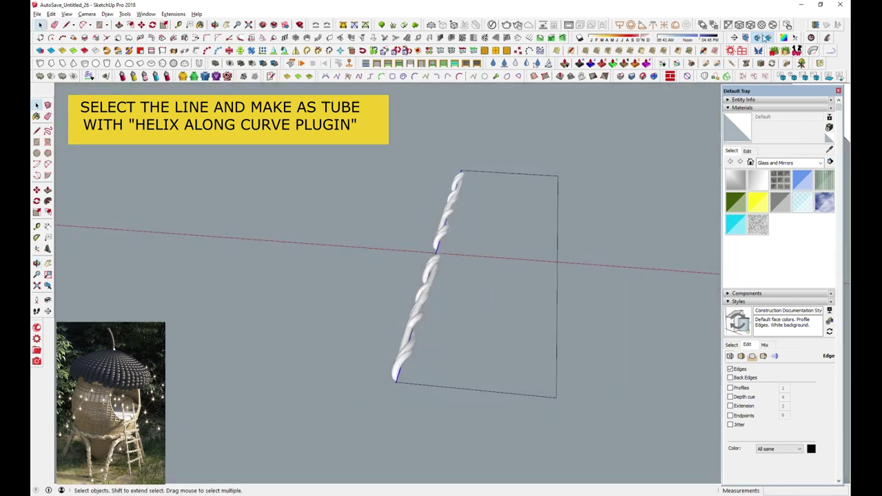
click(830, 40)
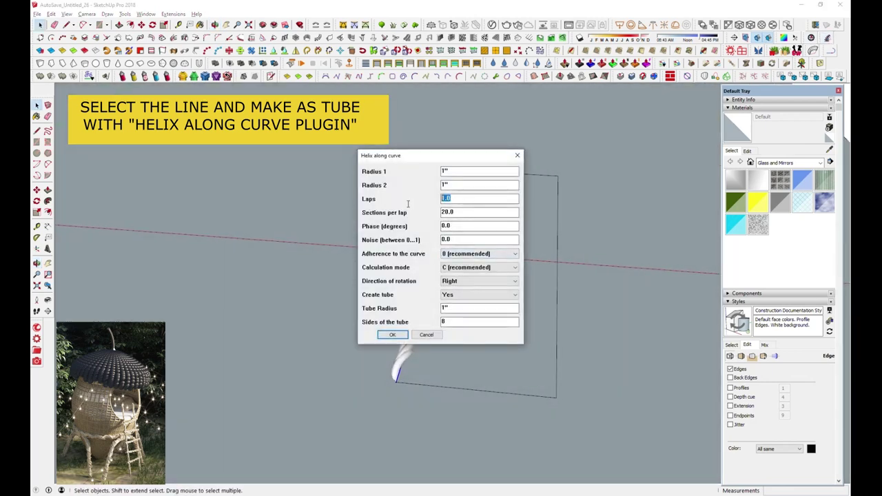
Generate the twisted strand with 10 laps and a 0.5" tube radius.
click(392, 335)
mouse_move(357, 307)
middle_down()
mouse_move(250, 311)
mouse_move(481, 267)
middle_up()
scroll(436, 241, up, 2)
click(828, 38)
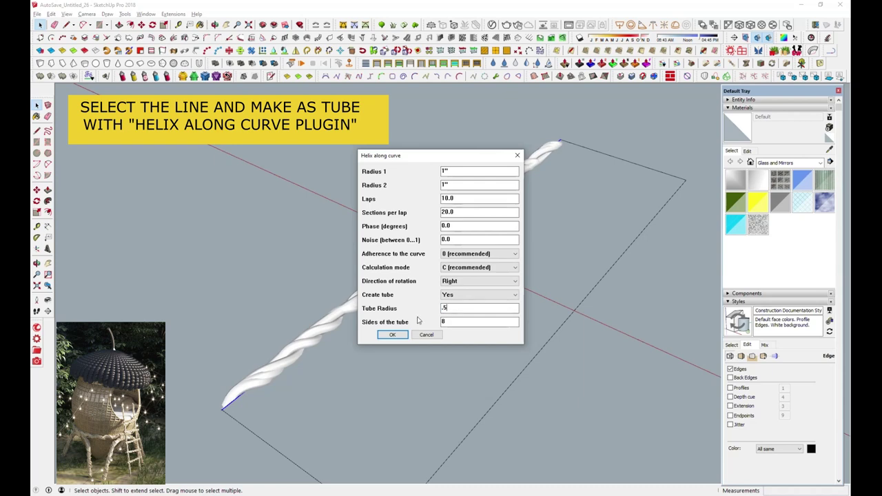
click(403, 336)
scroll(429, 268, up, 3)
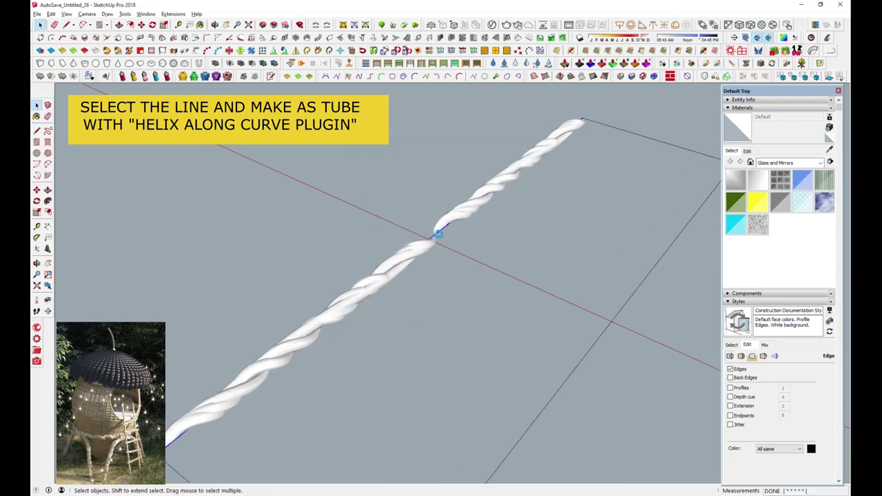
scroll(429, 269, up, 2)
middle_drag(430, 268, 648, 122)
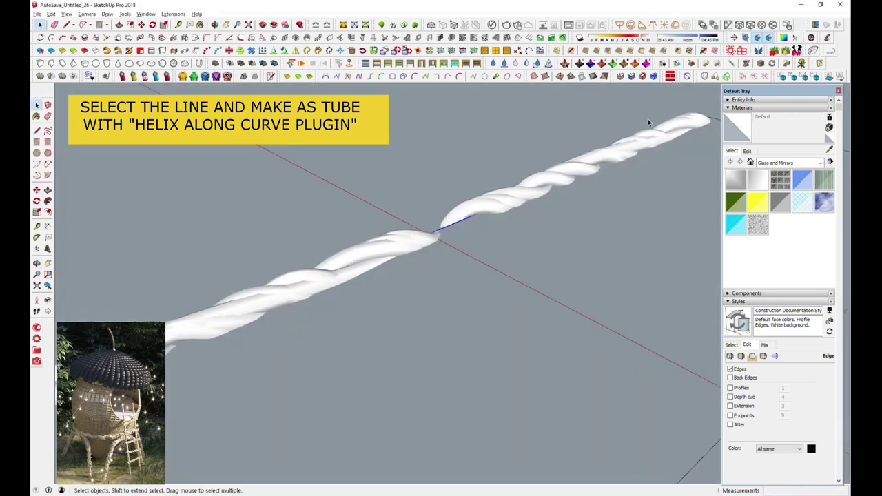
click(827, 40)
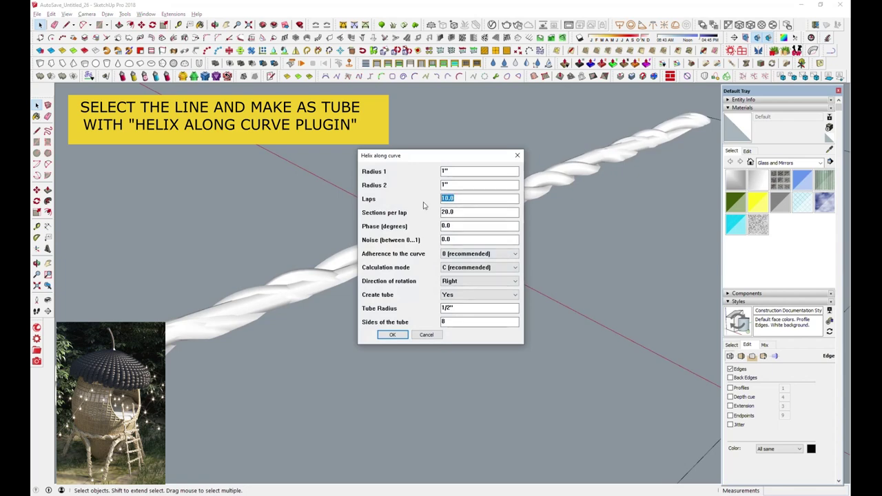
click(392, 335)
mouse_move(396, 330)
middle_down()
mouse_move(445, 197)
mouse_move(503, 193)
mouse_move(528, 181)
mouse_move(533, 271)
mouse_move(453, 283)
mouse_move(521, 315)
middle_up()
Move-copy the helix strand twice with Ctrl to extend the rope.
click(487, 186)
key(m)
key(ctrl)
click(528, 181)
click(531, 200)
click(524, 315)
click(481, 305)
scroll(433, 230, down, 3)
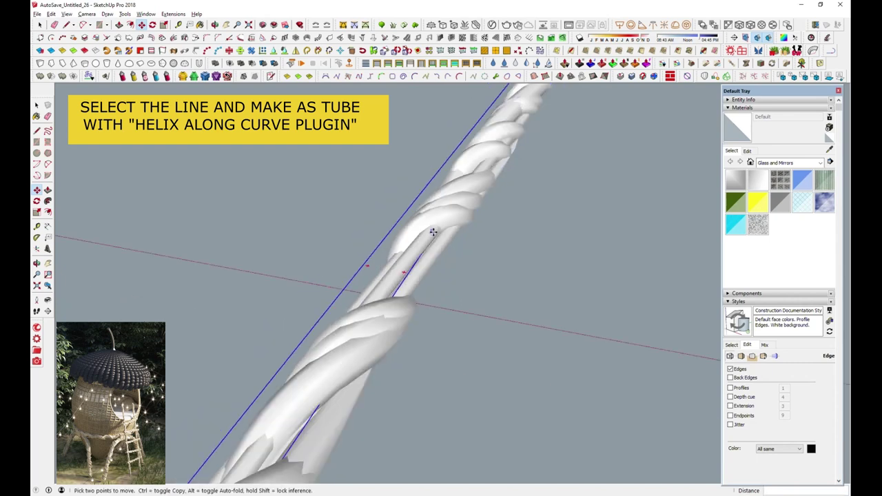
scroll(434, 230, down, 3)
scroll(434, 231, down, 2)
Select the whole twisted rope and start a Move copy from its bottom end.
click(40, 24)
mouse_move(238, 223)
middle_down()
mouse_move(397, 261)
mouse_move(393, 154)
middle_up()
click(392, 154)
drag(443, 388, 454, 385)
right_click(423, 238)
click(475, 133)
key(m)
key(ctrl)
click(425, 367)
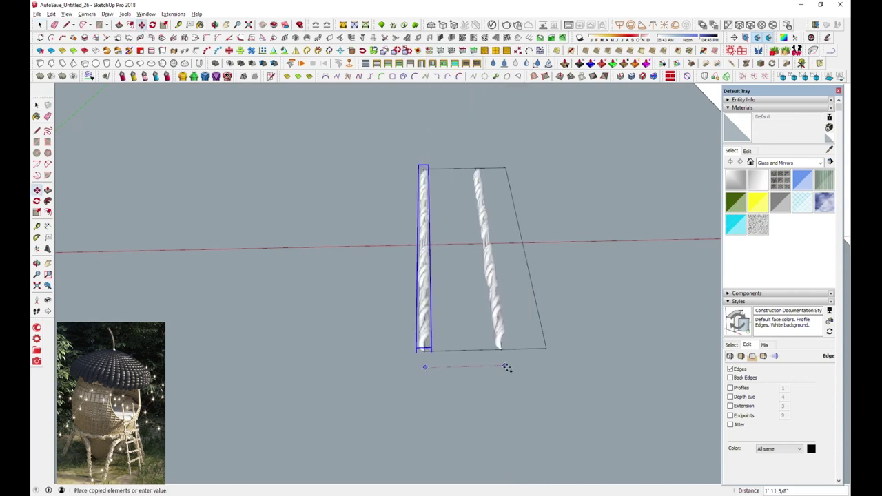
Place the rope copy along the rectangle's other long edge.
click(521, 367)
middle_drag(521, 366, 290, 207)
click(162, 51)
middle_drag(386, 317, 395, 339)
Rotate-copy a rope 90° so it crosses both rails.
key(q)
key(ctrl)
click(458, 257)
click(457, 263)
click(446, 275)
middle_drag(446, 275, 508, 295)
Scale the crossing rope shorter from both ends to rung length.
key(s)
scroll(508, 295, up, 3)
middle_drag(396, 232, 114, 173)
scroll(114, 172, down, 3)
drag(114, 172, 270, 219)
scroll(502, 296, up, 2)
drag(502, 298, 468, 282)
Move-copy the rung along the ropes to make five rungs.
key(m)
mouse_move(276, 216)
middle_down()
mouse_move(532, 187)
mouse_move(576, 290)
middle_up()
click(531, 187)
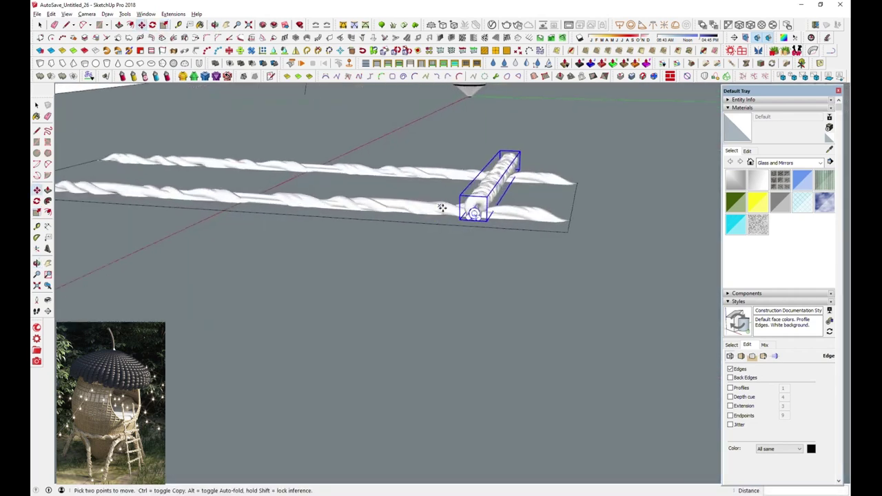
key(ctrl)
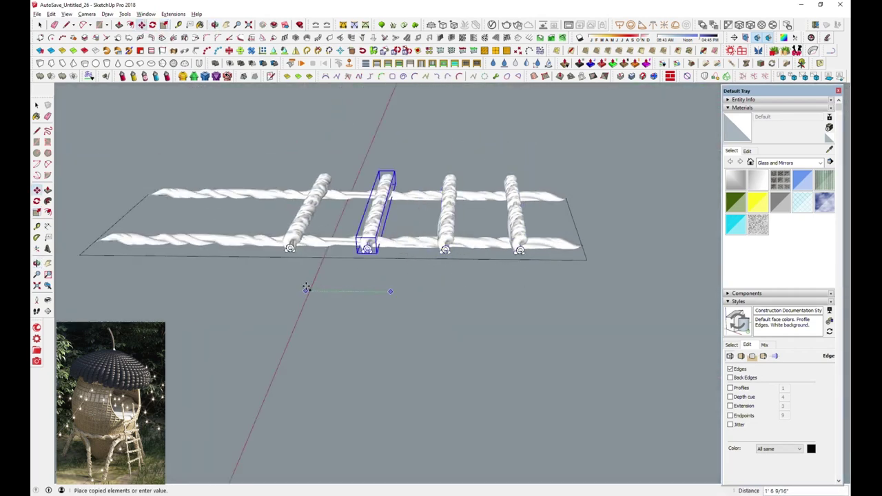
click(250, 299)
mouse_move(250, 299)
middle_down()
mouse_move(443, 324)
mouse_move(366, 357)
middle_up()
Tilt the second rung about 4 degrees around its top end.
key(q)
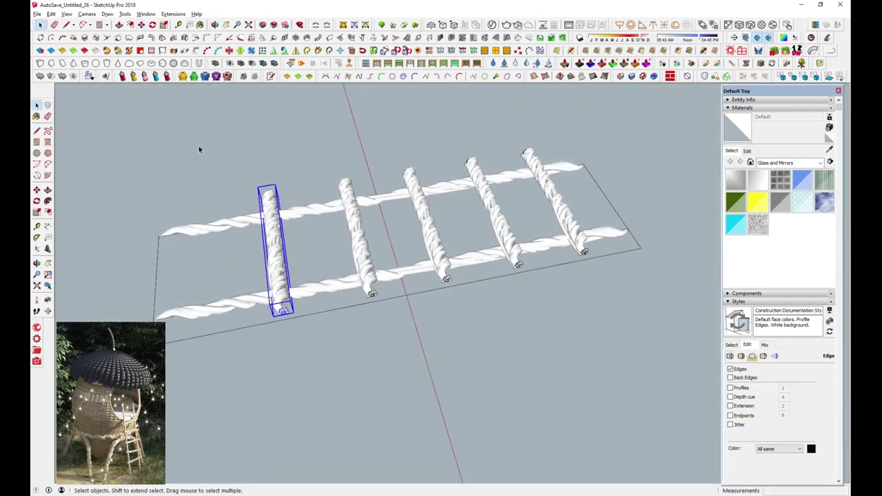
click(260, 207)
key(space)
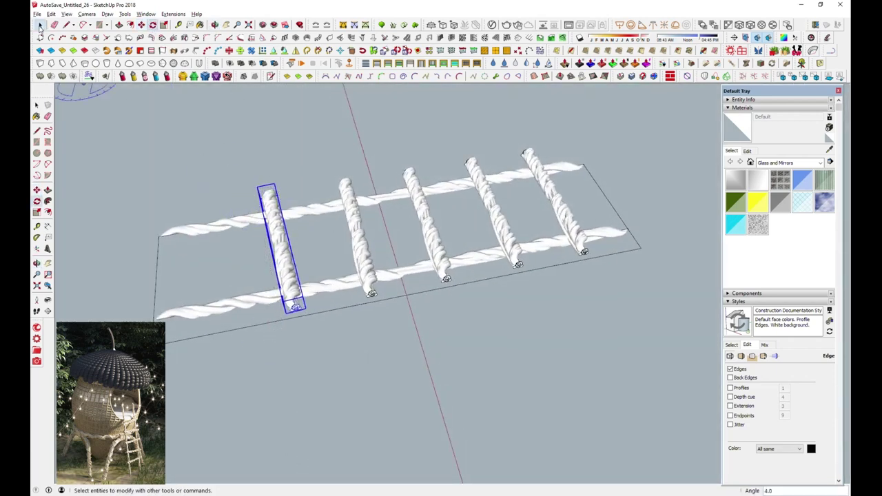
click(354, 250)
click(152, 25)
click(342, 181)
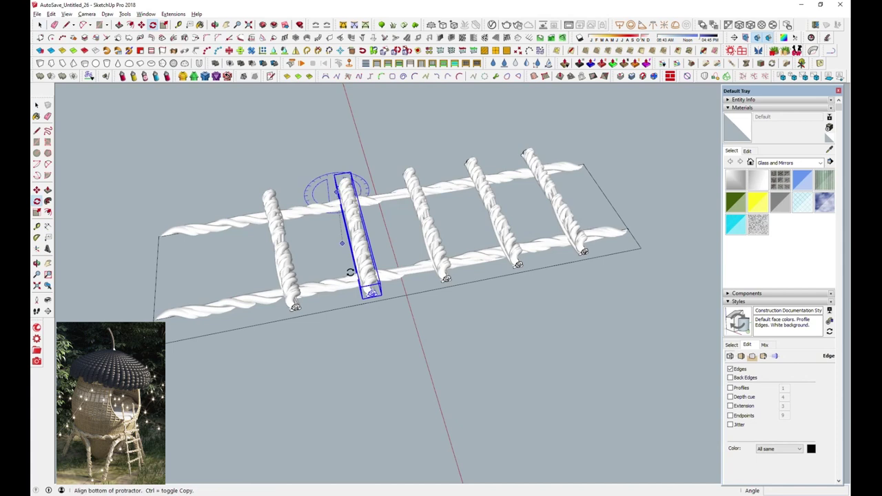
click(372, 292)
click(358, 303)
Tilt the rightmost and fourth rungs slightly for a handmade look.
key(q)
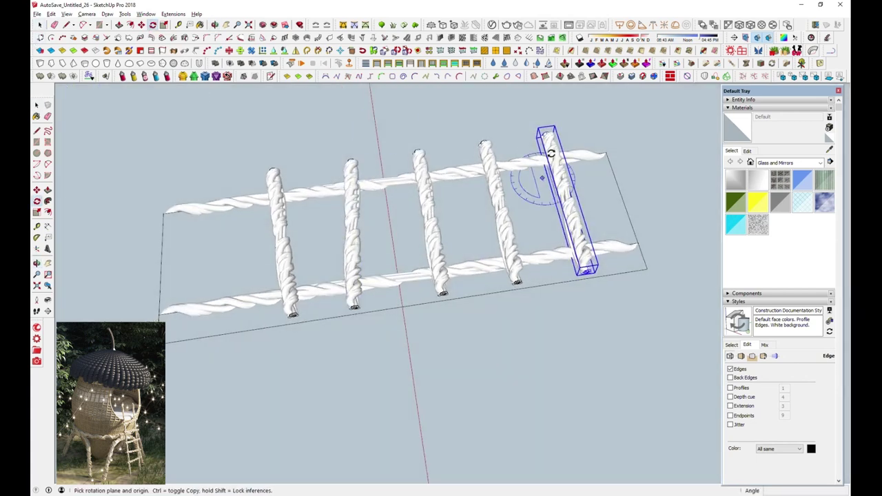
click(539, 147)
click(605, 307)
key(space)
click(497, 207)
key(q)
click(509, 279)
click(477, 146)
click(483, 135)
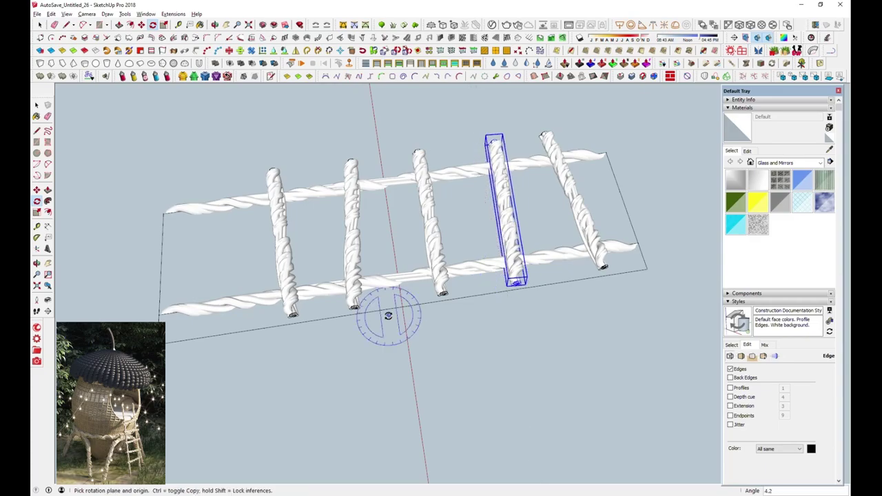
middle_drag(387, 315, 108, 138)
key(space)
scroll(459, 352, down, 3)
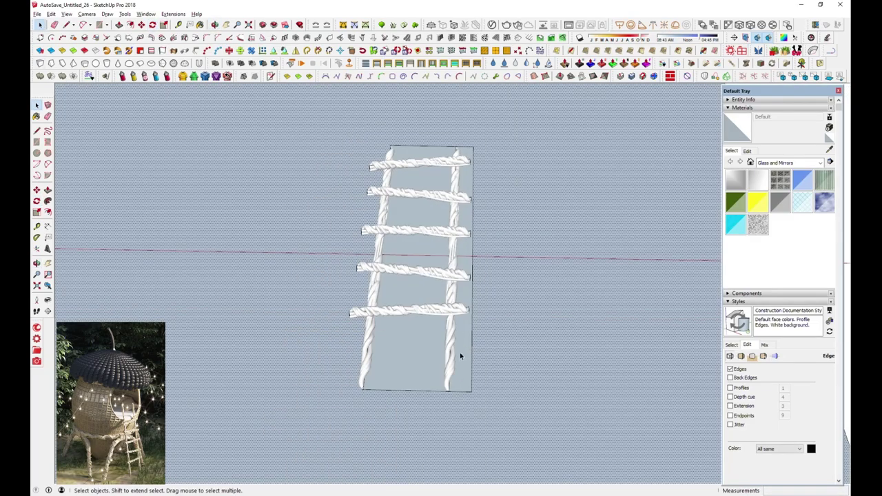
Select the ladder parts and group them together.
middle_drag(466, 327, 525, 248)
scroll(430, 331, down, 3)
click(401, 307)
shift+click(429, 288)
shift+click(451, 249)
right_click(506, 220)
click(476, 305)
middle_drag(476, 305, 271, 182)
Rotate the ladder group from its base so it stands upright.
key(q)
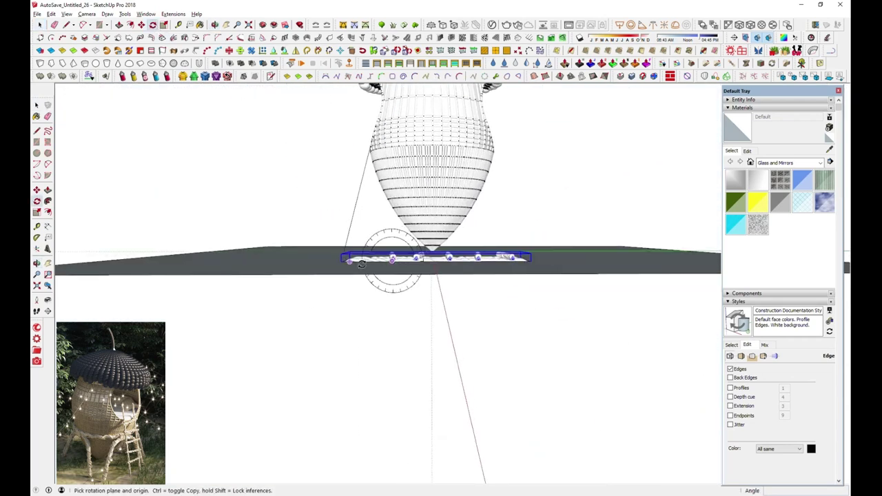
click(361, 274)
click(432, 273)
click(394, 190)
key(ctrl+z)
click(398, 273)
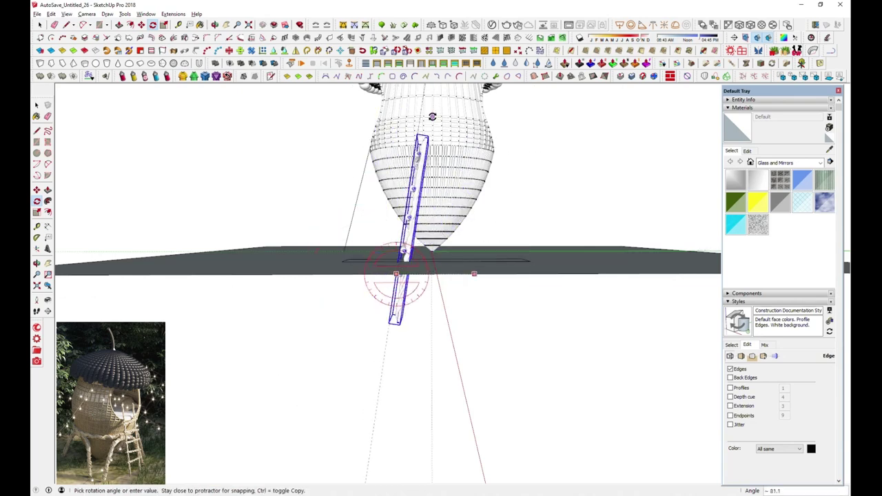
middle_drag(395, 279, 474, 360)
Move the upright ladder next to the acorn pod.
click(142, 25)
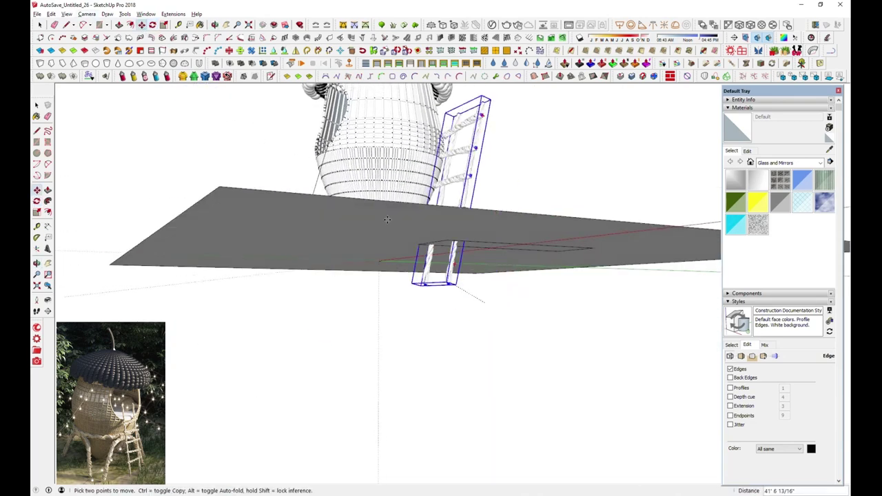
middle_drag(386, 296, 441, 289)
click(504, 291)
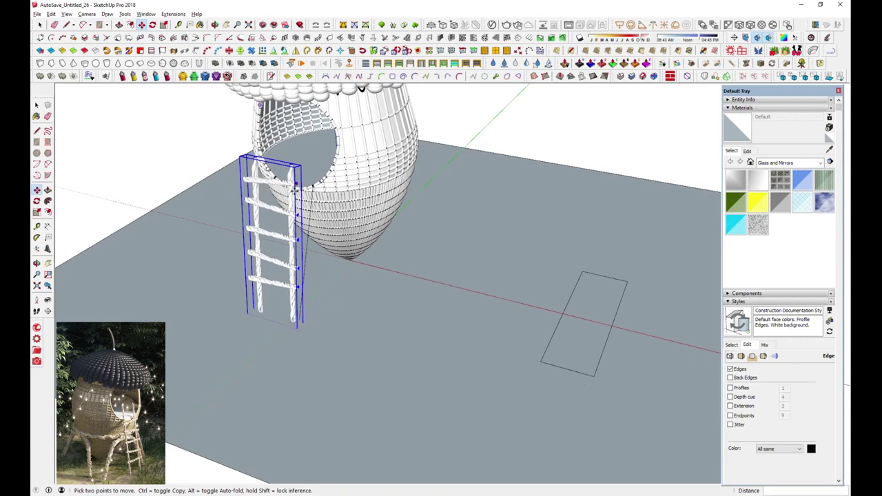
scroll(294, 183, up, 3)
scroll(296, 193, up, 2)
mouse_move(386, 227)
middle_down()
mouse_move(447, 223)
mouse_move(475, 331)
mouse_move(491, 106)
mouse_move(400, 276)
middle_up()
Scale the ladder to about 0.77 and snap its top corner to the pod rim.
key(s)
drag(429, 434, 429, 432)
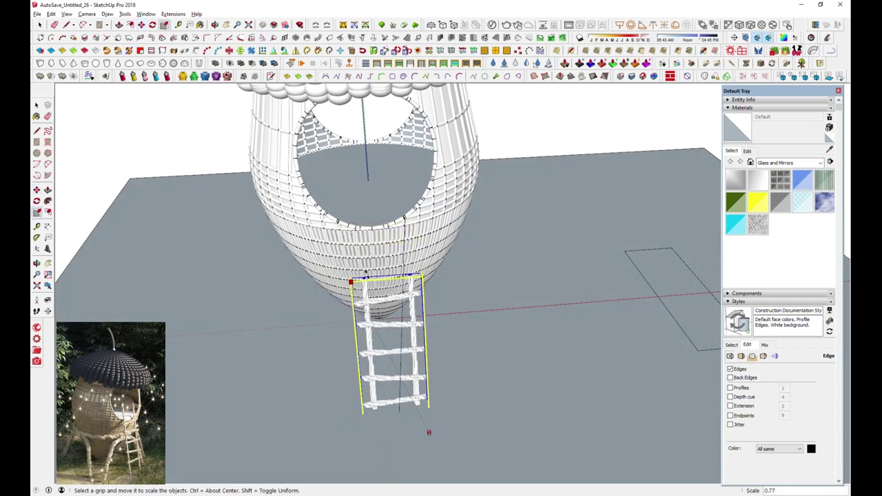
middle_drag(428, 432, 413, 386)
key(m)
click(379, 289)
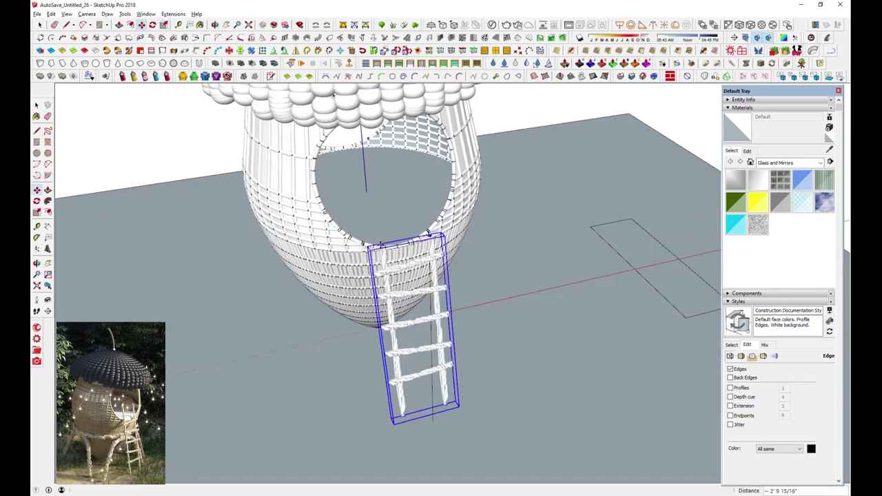
click(378, 246)
Stretch the ladder so its feet reach the ground and settle its top on the opening rim.
middle_drag(378, 246, 440, 329)
key(s)
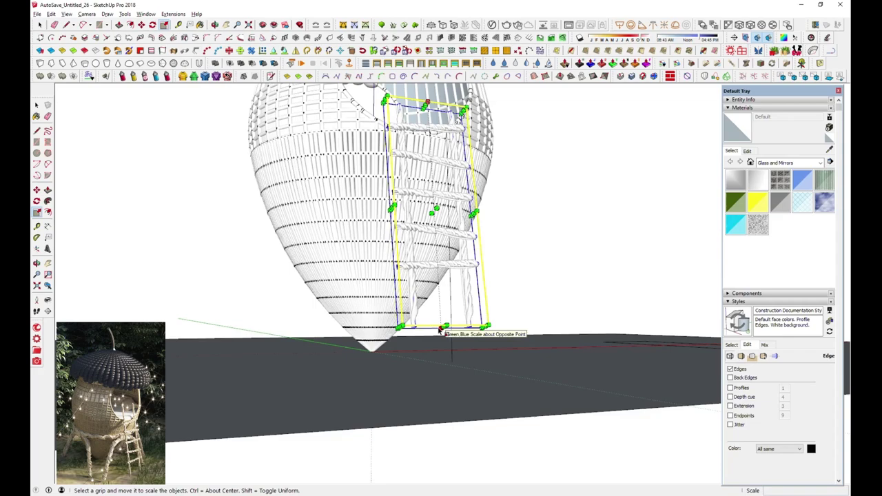
drag(440, 330, 453, 361)
mouse_move(452, 362)
middle_down()
mouse_move(375, 399)
mouse_move(359, 289)
middle_up()
scroll(359, 289, up, 5)
key(m)
click(372, 272)
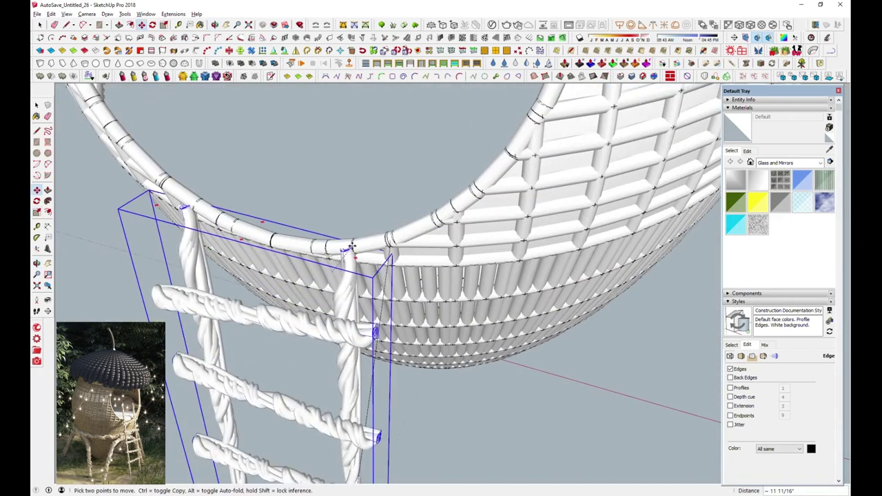
click(351, 245)
scroll(351, 246, down, 5)
middle_drag(351, 246, 186, 138)
key(space)
click(251, 301)
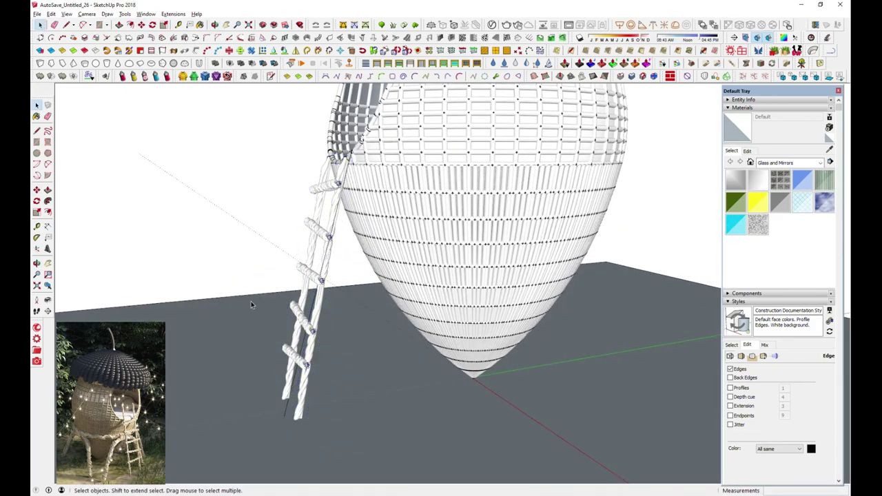
scroll(250, 301, down, 5)
Delete the leftover ground rectangle.
mouse_move(474, 286)
middle_down()
mouse_move(475, 353)
mouse_move(458, 291)
mouse_move(481, 352)
middle_up()
scroll(480, 352, up, 4)
scroll(481, 352, up, 2)
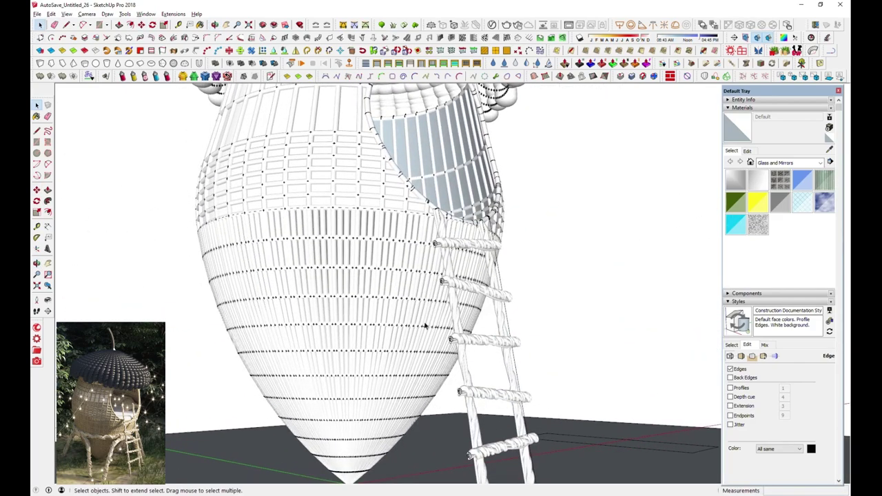
scroll(425, 327, down, 5)
scroll(425, 327, down, 4)
drag(496, 317, 572, 417)
key(Delete)
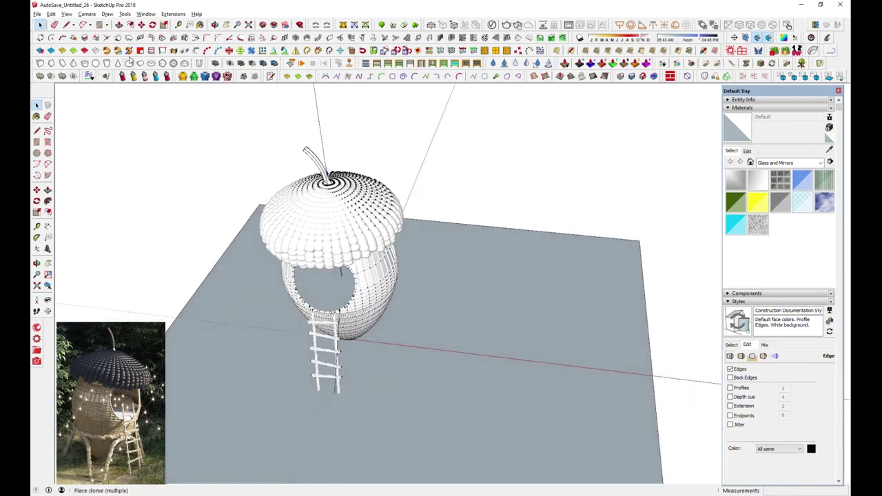
Start a circle centred on the ground beside the pod.
click(104, 25)
click(128, 50)
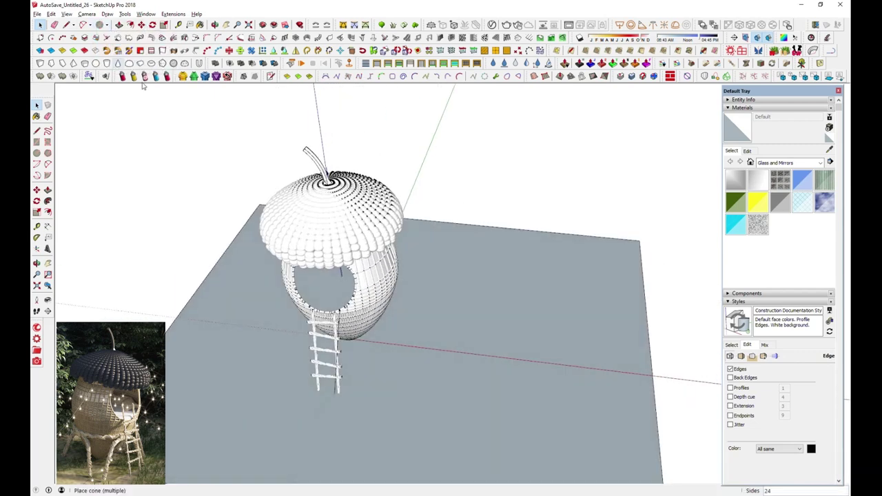
click(433, 334)
Finish the ground circle beside the pod and run Helix along curve on it.
click(481, 324)
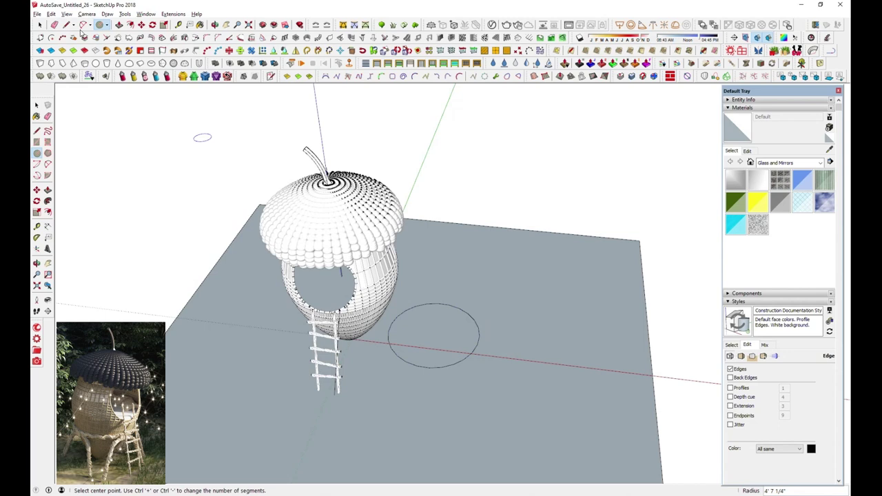
click(41, 26)
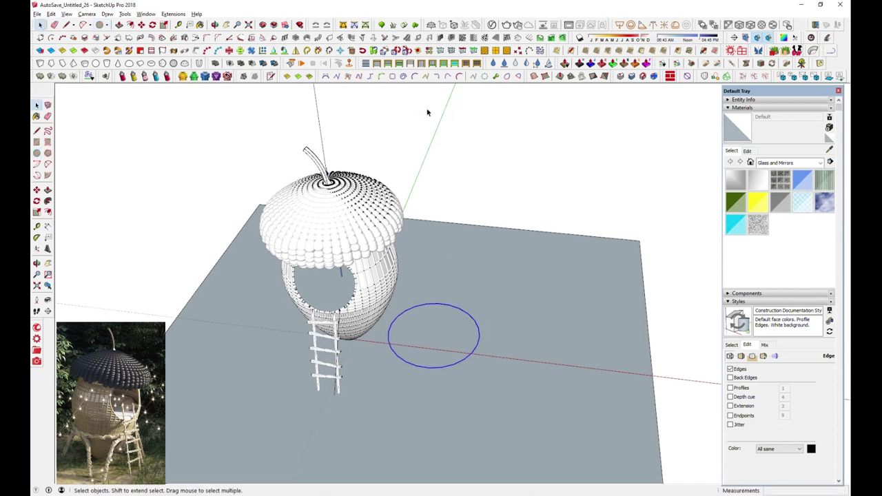
click(215, 63)
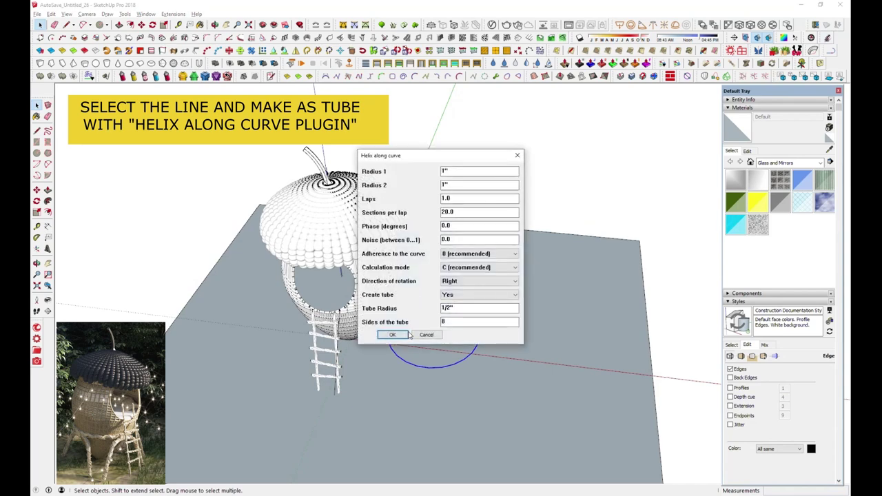
click(393, 335)
scroll(455, 347, up, 5)
scroll(455, 347, up, 3)
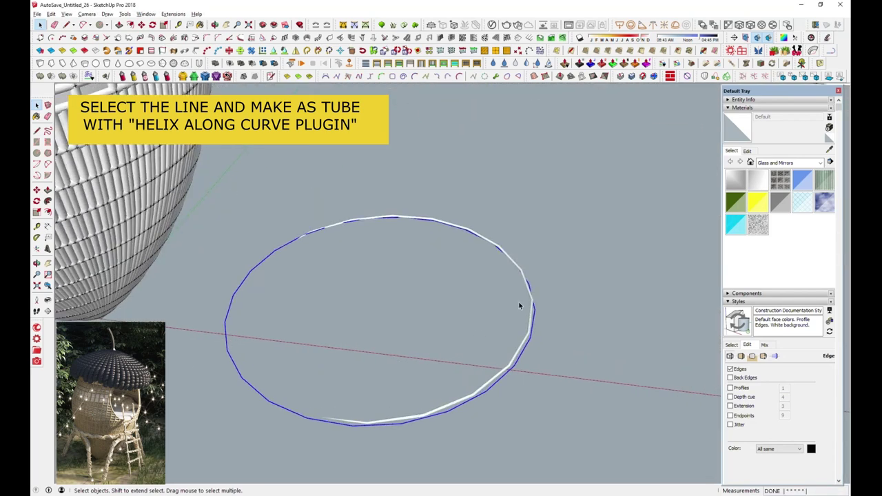
Regenerate the helix tube at 7 laps, then 20 laps, and open the ring's context menu.
click(827, 37)
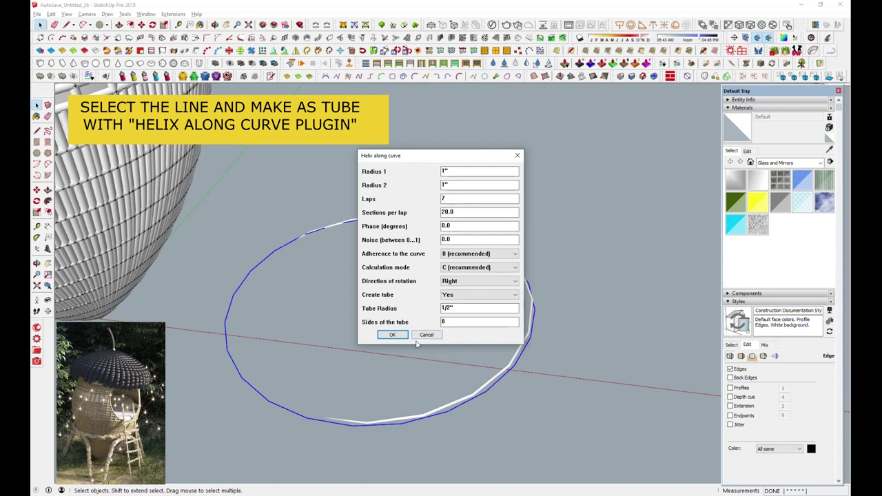
click(392, 335)
click(827, 37)
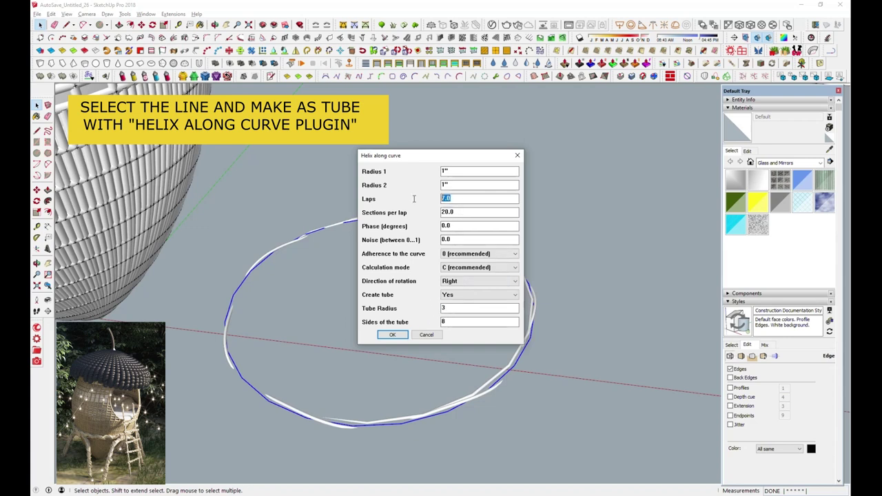
click(392, 336)
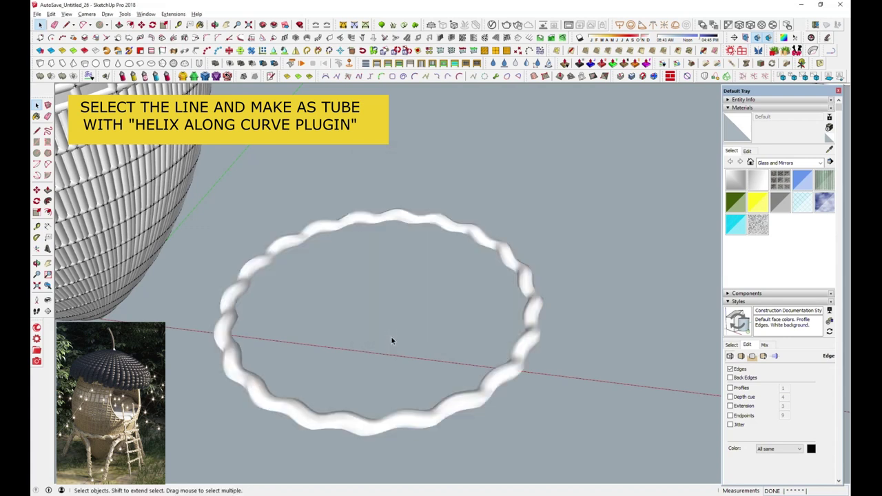
mouse_move(523, 372)
middle_down()
mouse_move(482, 368)
mouse_move(473, 296)
mouse_move(475, 307)
middle_up()
click(483, 347)
right_click(488, 350)
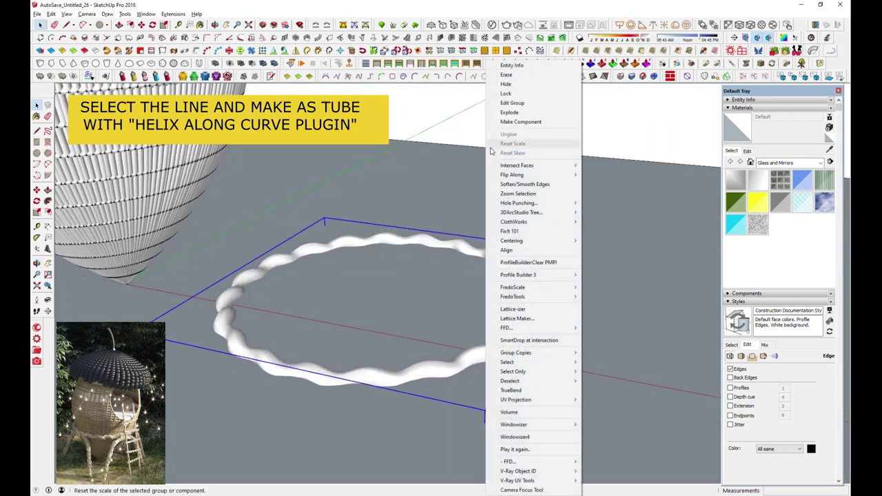
Hide the helix tube and unhide all geometry to recover the ring curve.
click(510, 85)
click(294, 255)
click(249, 343)
click(351, 381)
click(350, 377)
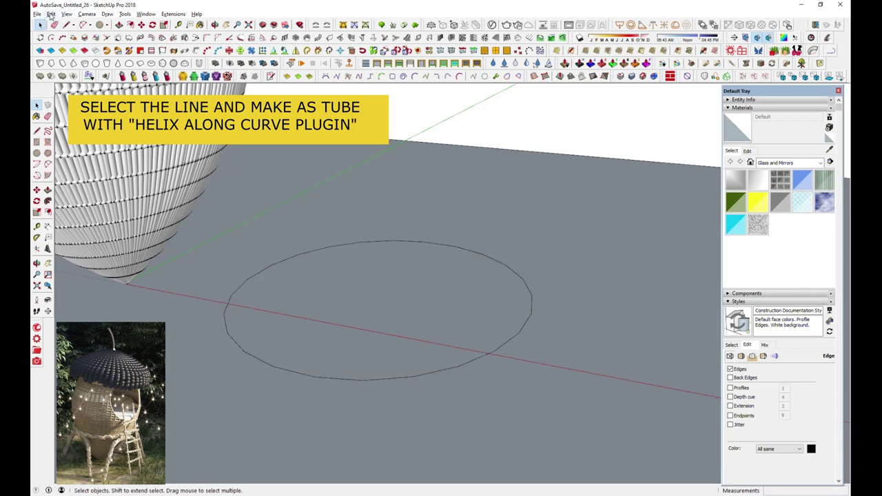
click(51, 14)
mouse_move(114, 136)
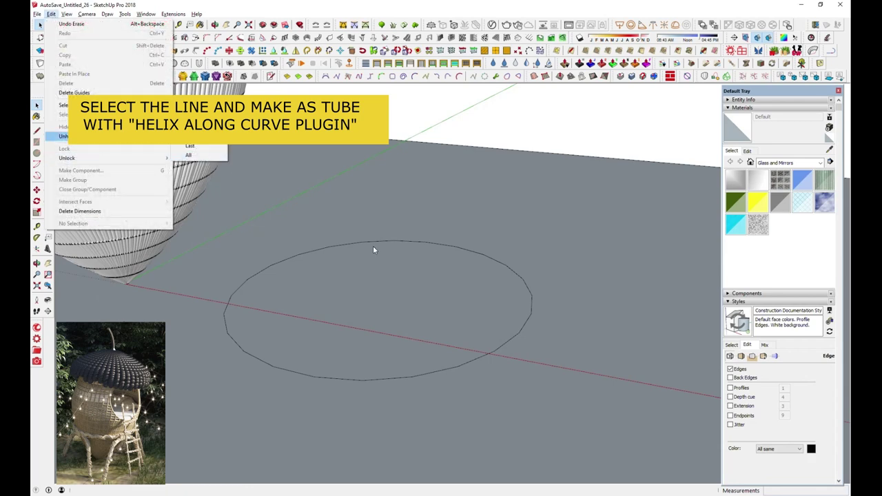
Rebuild the helix tube on the ground circle with radius 2.
click(376, 242)
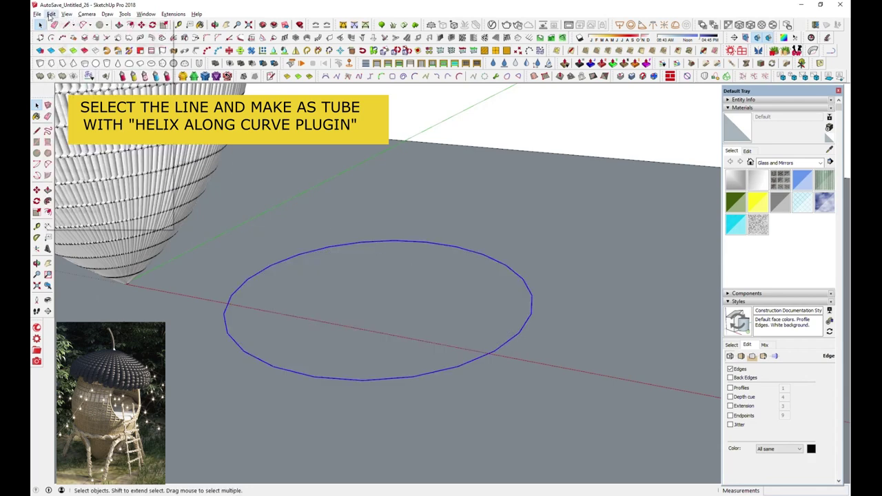
click(50, 14)
click(200, 151)
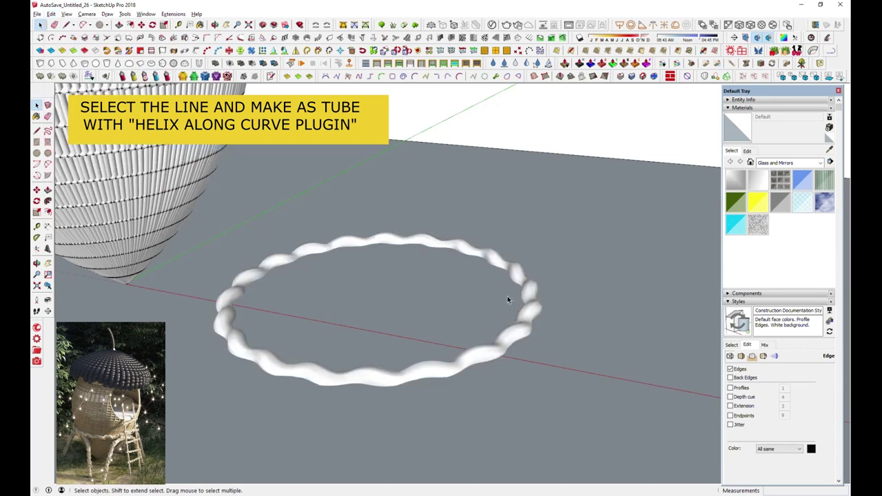
click(826, 39)
text(.4)
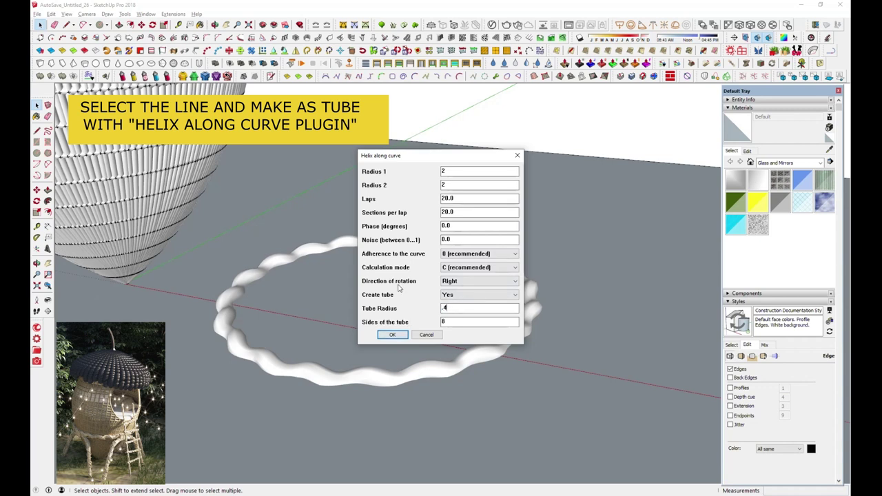
click(392, 334)
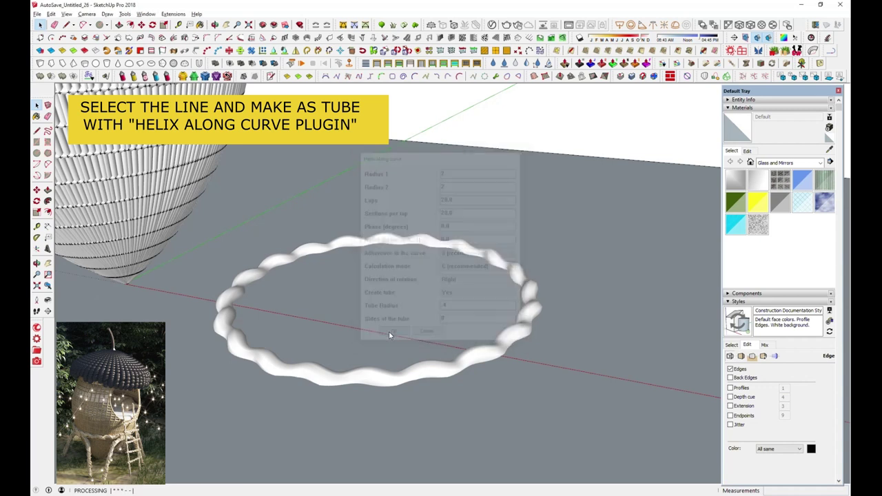
Add a second, wider helix with Radius 9 arching around the ring.
scroll(397, 372, up, 2)
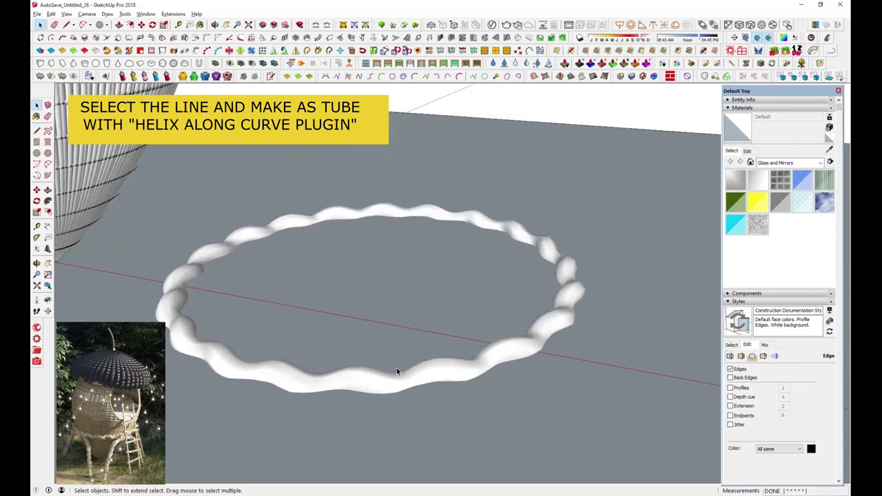
click(827, 38)
text(9)
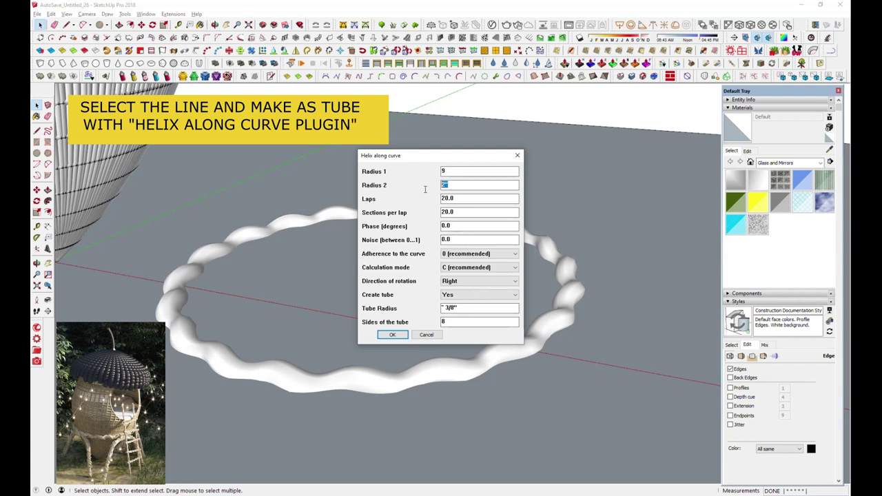
click(392, 335)
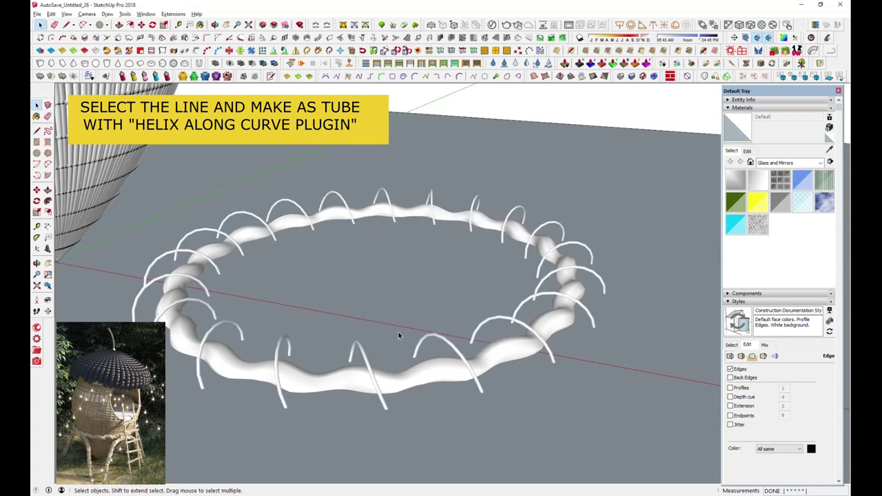
Undo the radius-9 arcs and wrap the ring with a 4-inch, 10-lap helix.
key(ctrl+z)
click(827, 38)
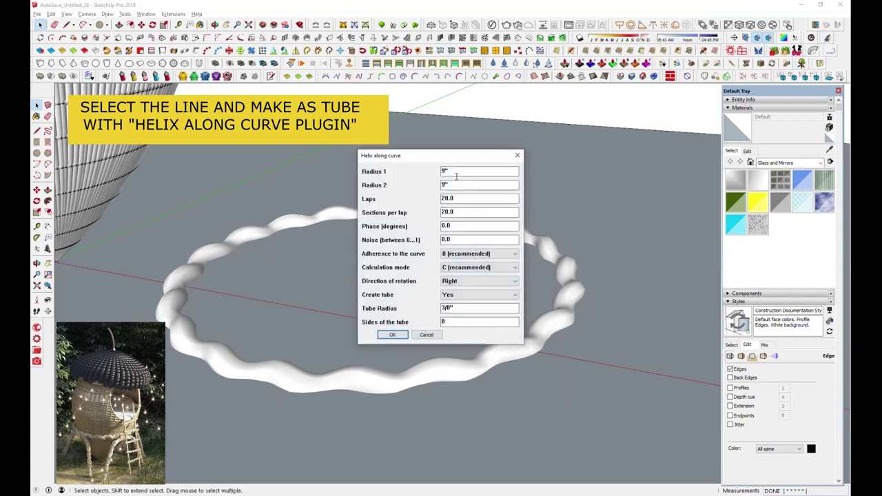
click(392, 335)
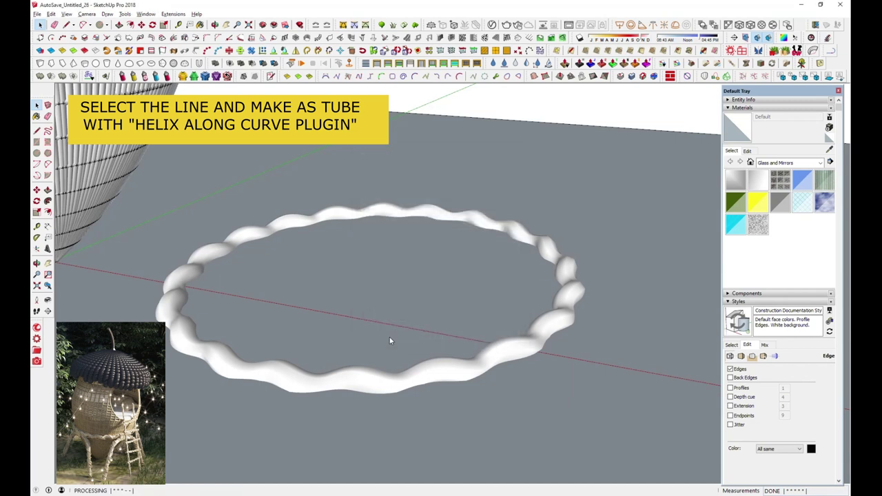
key(ctrl+z)
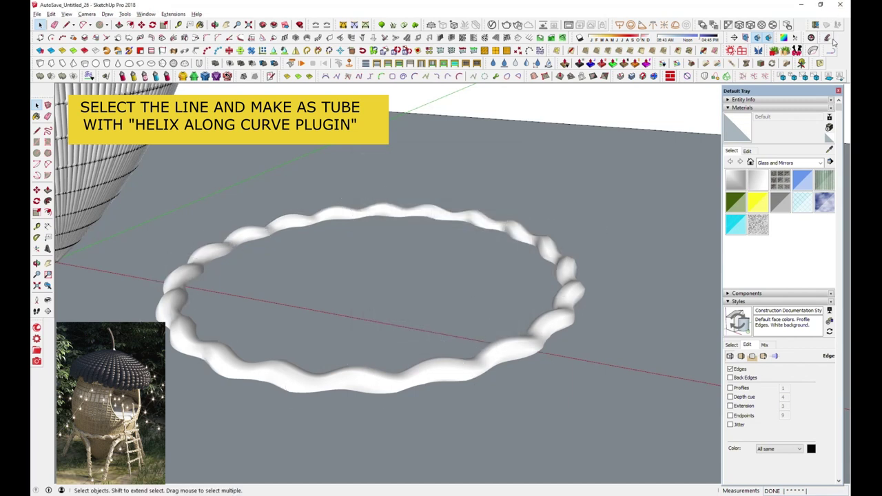
click(830, 39)
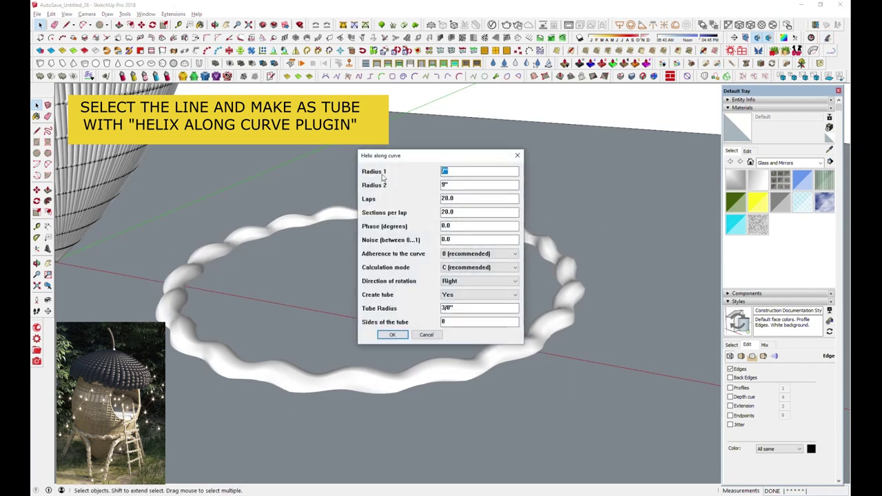
click(392, 335)
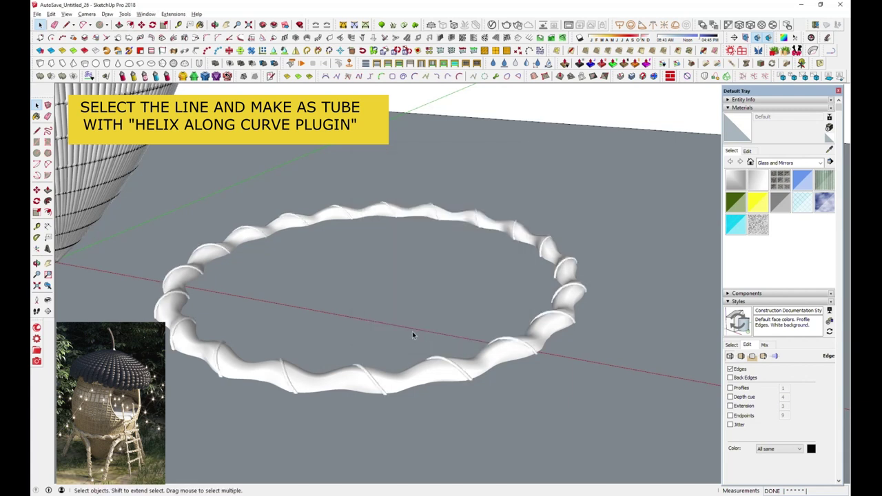
click(830, 39)
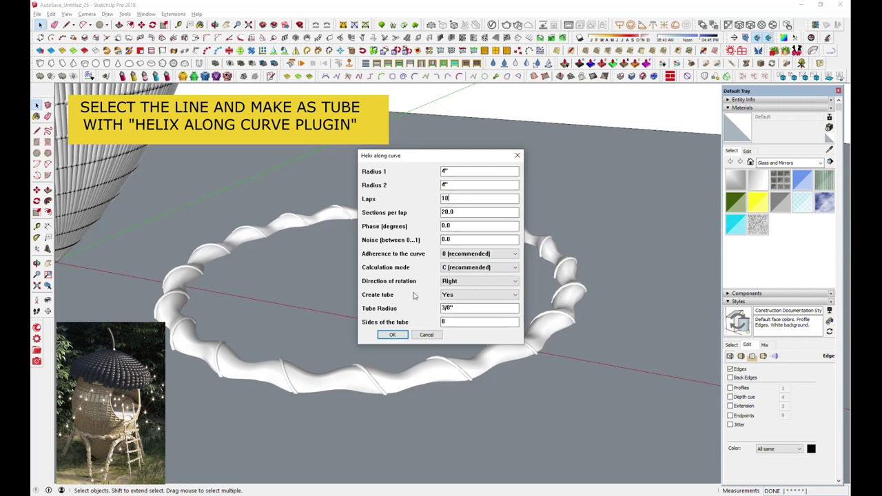
click(392, 335)
Add more 4-inch helix strands, including one wound in the Left direction.
click(827, 39)
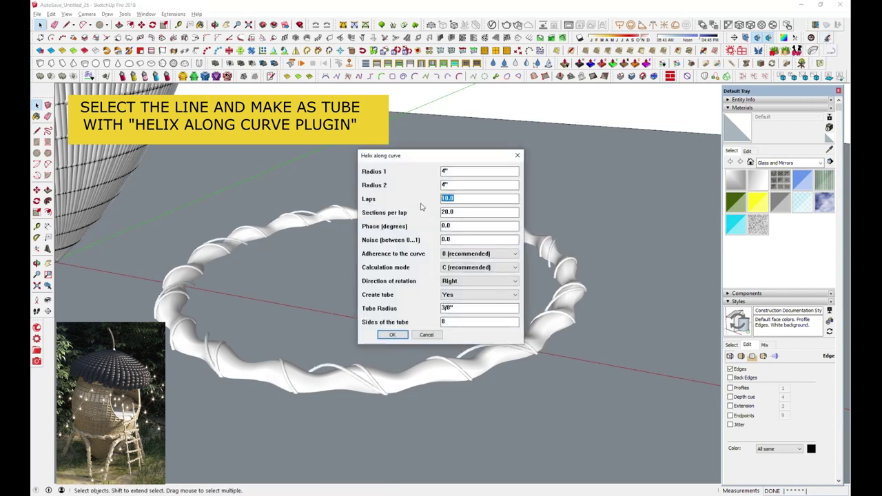
click(392, 335)
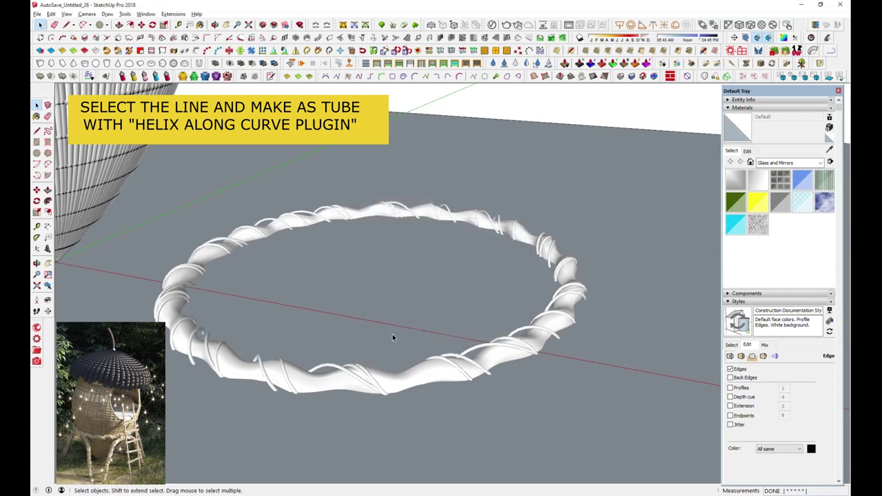
click(812, 45)
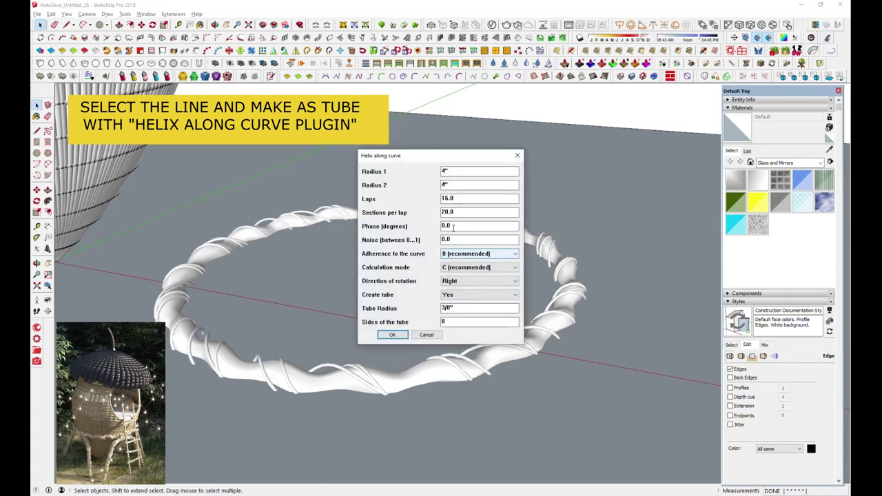
click(480, 281)
click(454, 298)
click(392, 335)
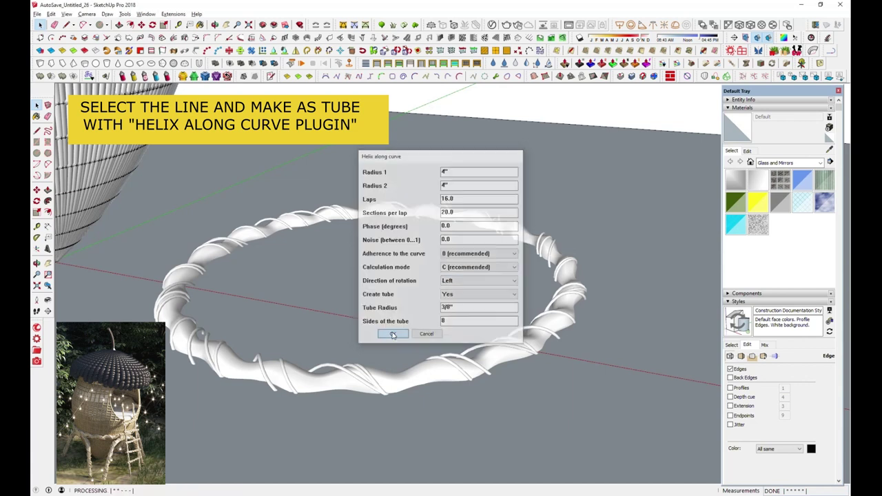
Add further helix strands with changed lap counts, ending with an 8-lap strand.
click(827, 38)
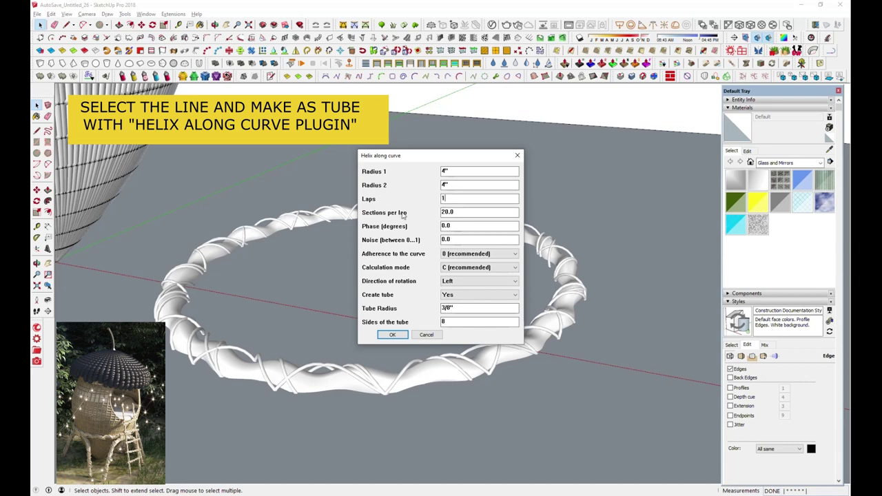
click(390, 334)
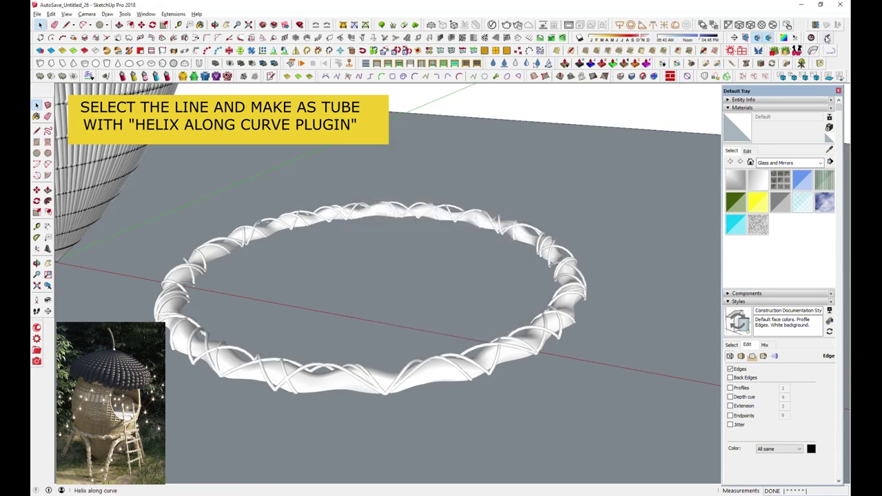
click(827, 38)
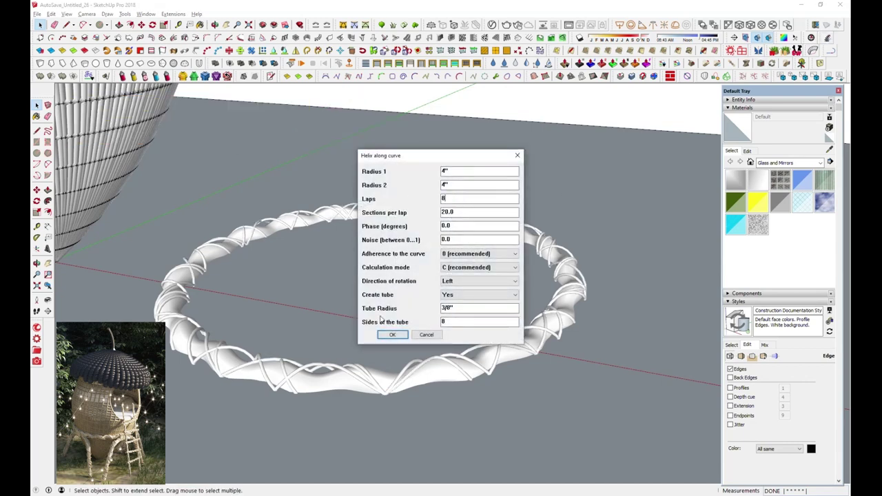
click(390, 335)
mouse_move(392, 329)
middle_down()
mouse_move(465, 301)
mouse_move(244, 255)
middle_up()
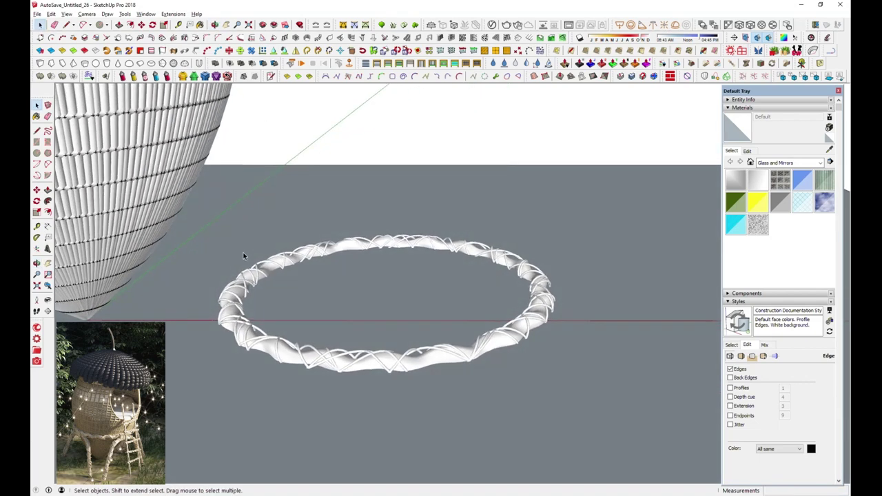
Select the woven ring and choose an option from its context menu.
click(521, 325)
click(420, 292)
click(307, 266)
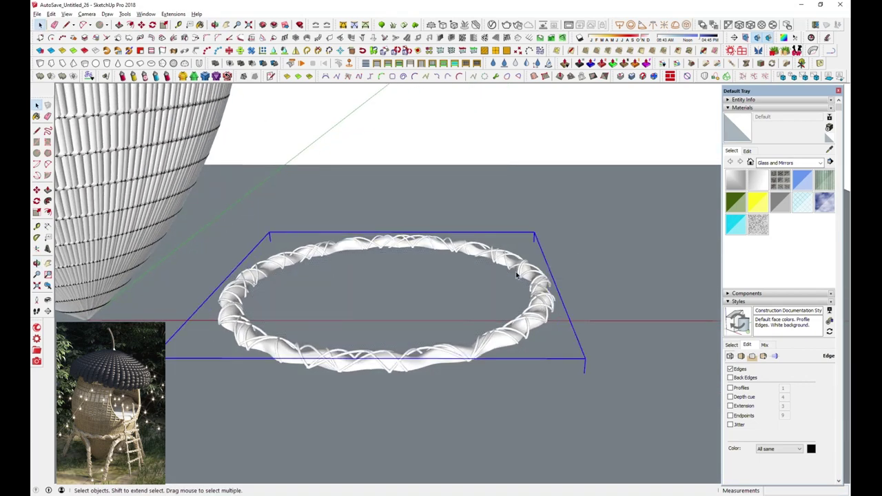
right_click(535, 296)
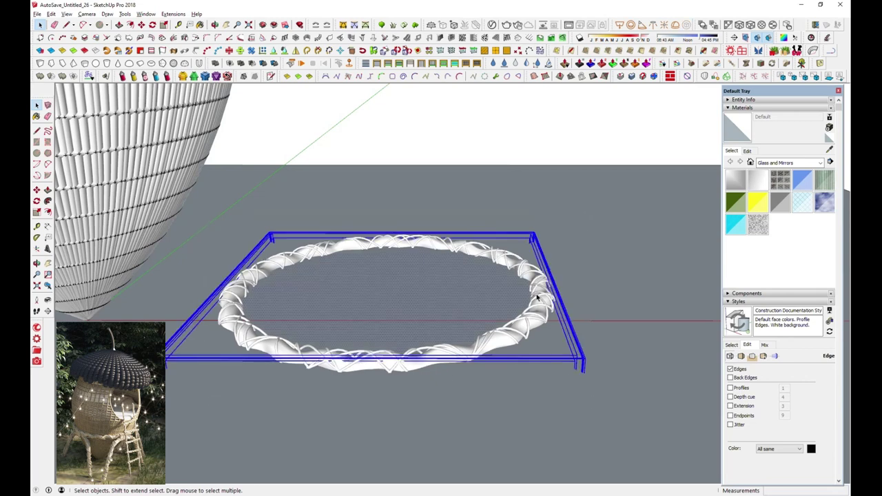
click(592, 93)
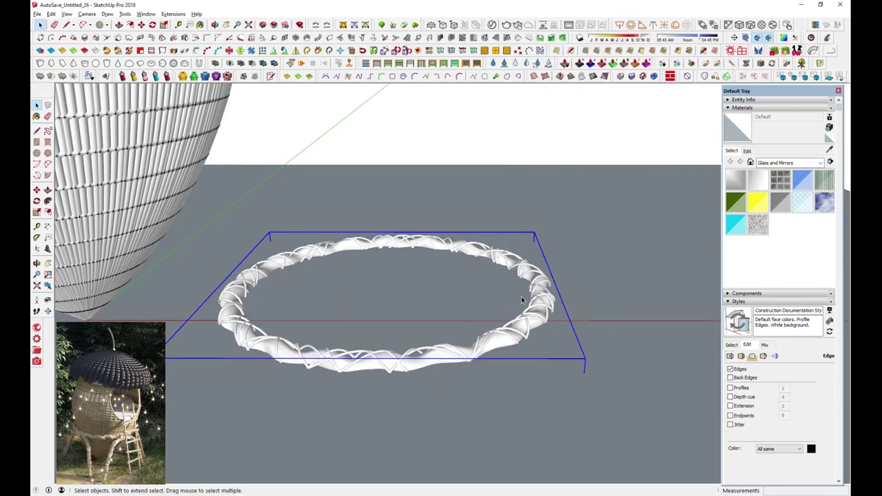
scroll(522, 300, down, 5)
Try moving the ring toward the pod, cancelling each attempt.
click(141, 24)
click(544, 372)
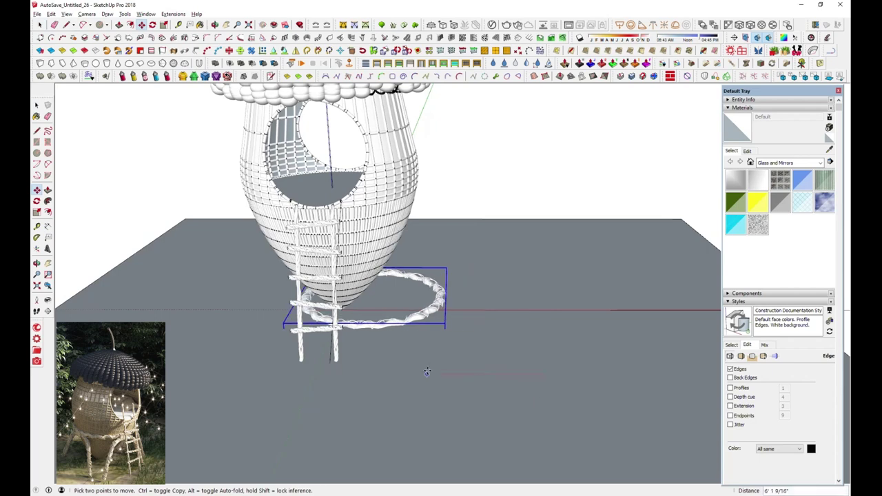
middle_drag(417, 365, 473, 241)
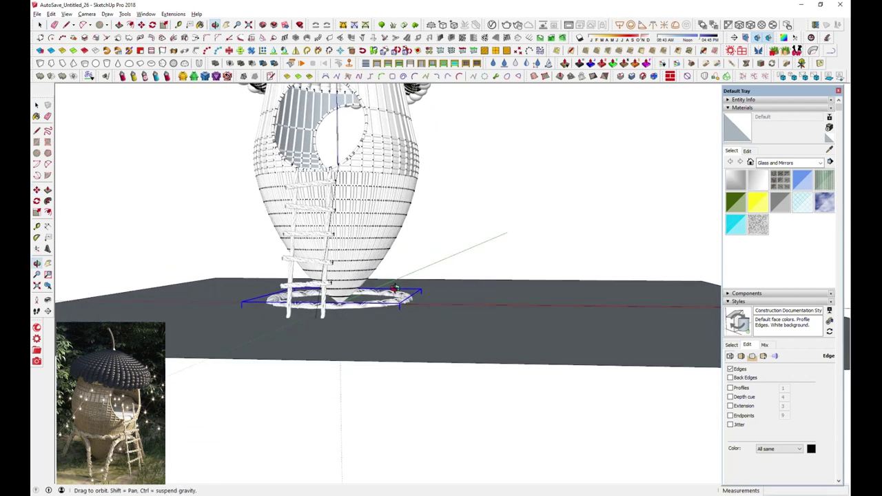
key(Escape)
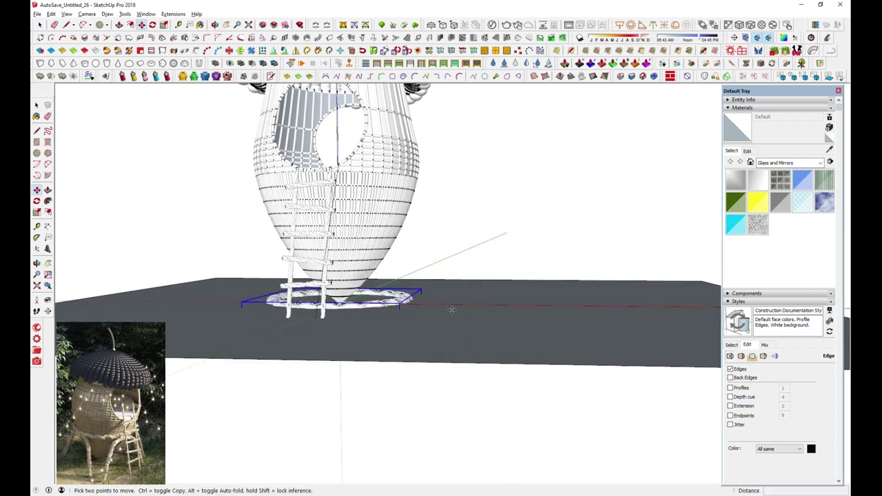
click(451, 270)
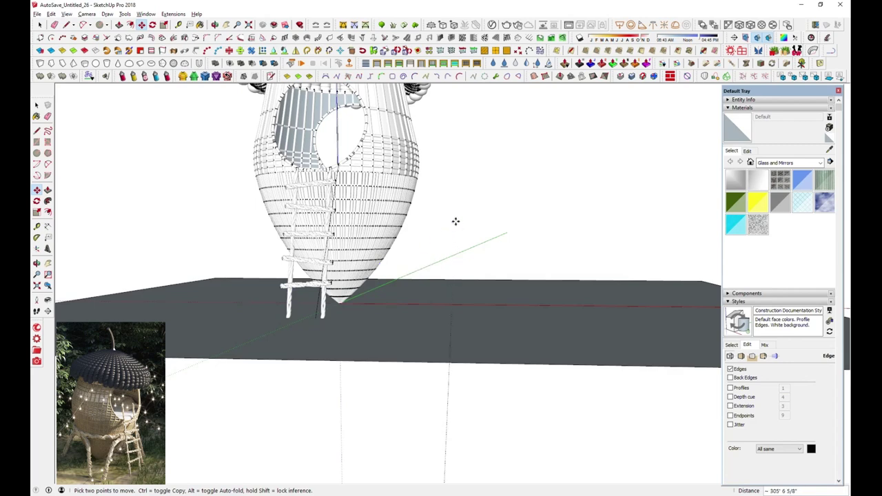
key(Escape)
scroll(348, 282, up, 2)
scroll(348, 282, up, 2)
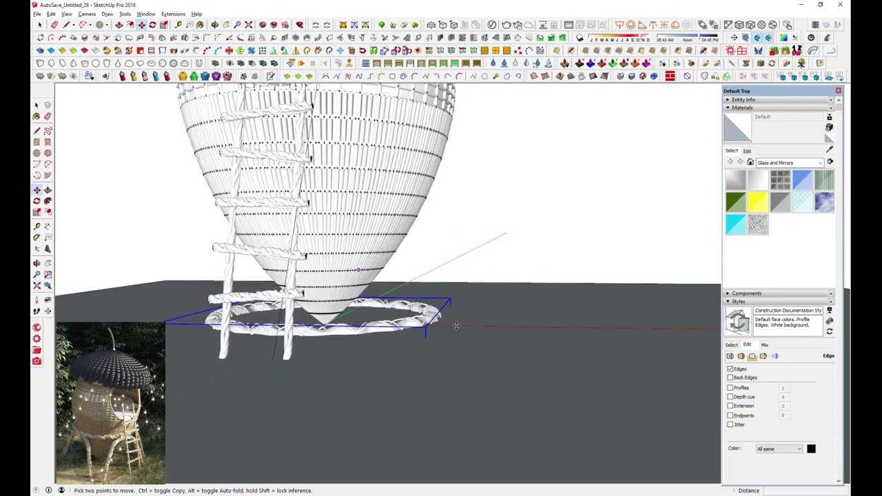
click(456, 264)
key(Escape)
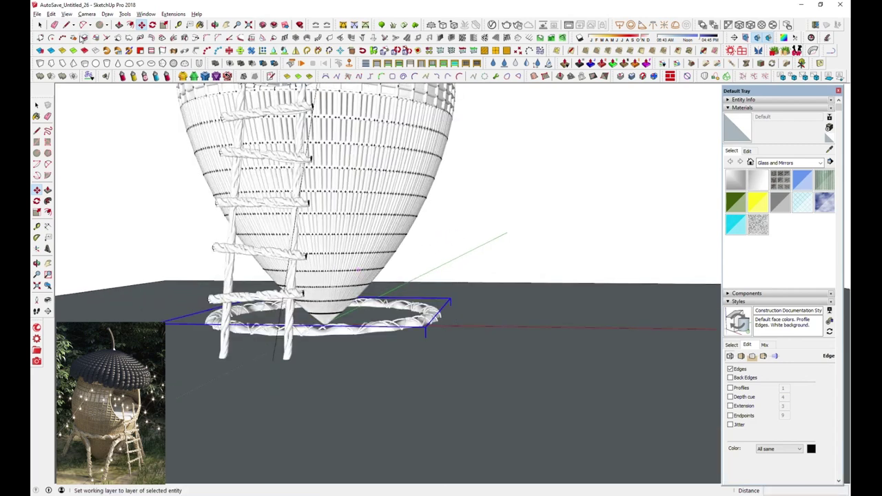
key(space)
middle_drag(449, 236, 211, 188)
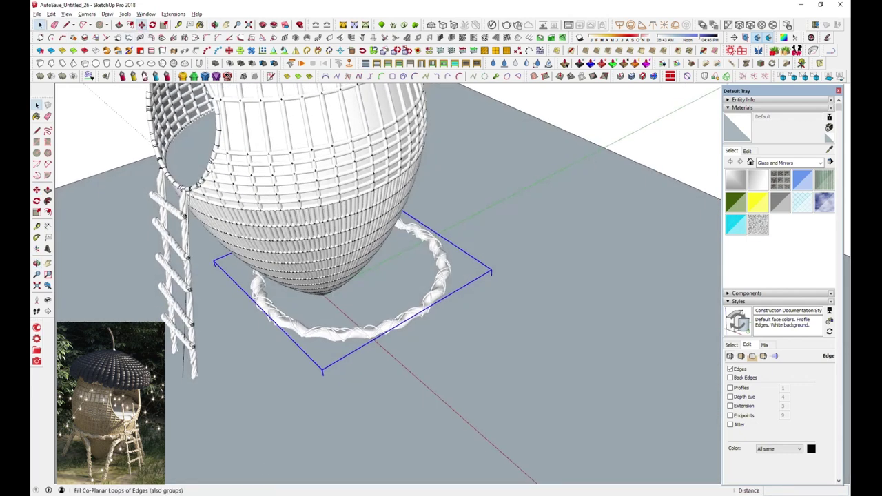
Move the ring away from the pod and briefly enter its group.
click(142, 25)
scroll(217, 414, down, 3)
middle_drag(216, 413, 403, 379)
click(404, 372)
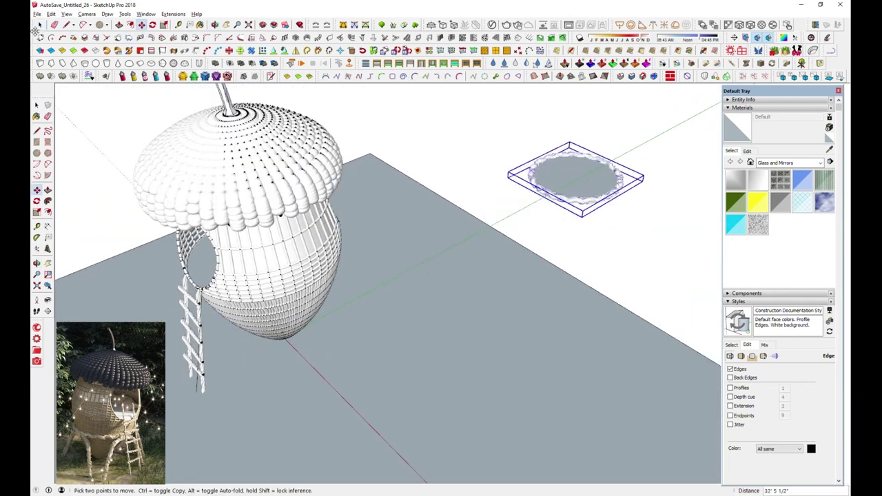
key(space)
double_click(589, 187)
key(Escape)
Make the woven ring into a group.
click(592, 193)
right_click(594, 192)
click(644, 126)
click(589, 191)
right_click(609, 183)
click(661, 92)
Move the ring group to the acorn's base and lift it along the blue axis.
click(141, 25)
click(582, 215)
click(257, 386)
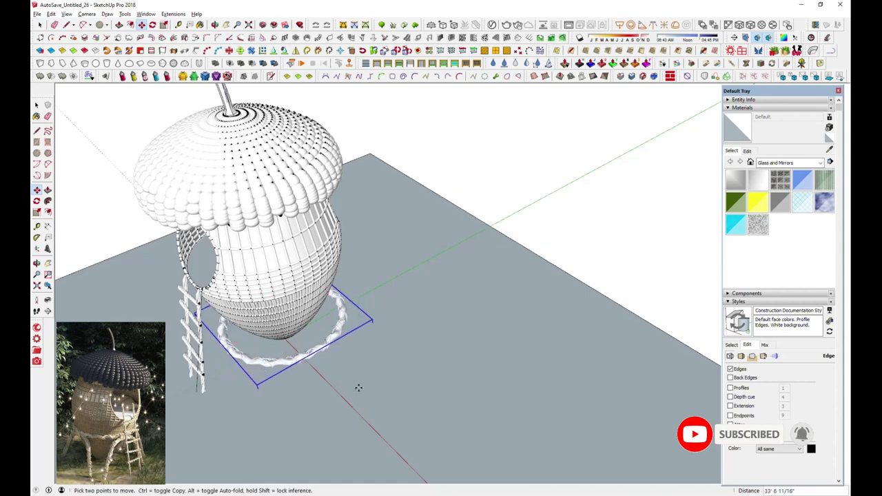
click(358, 388)
middle_drag(323, 370, 425, 270)
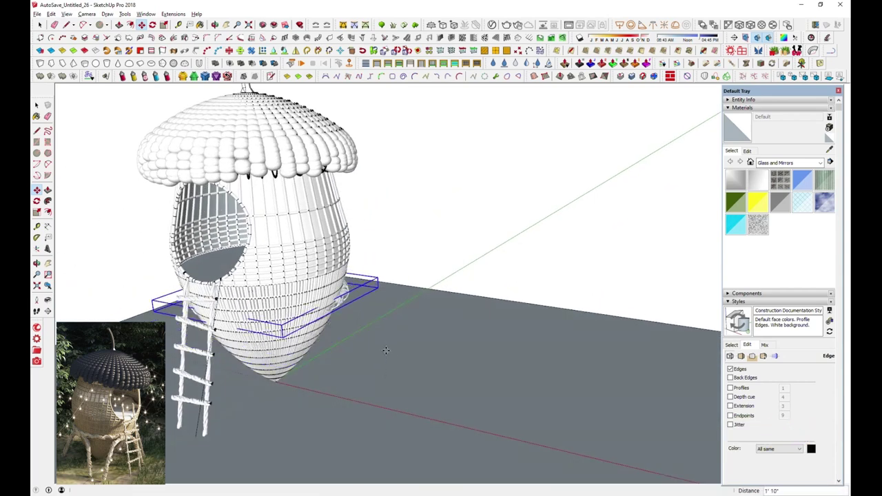
scroll(375, 363, up, 3)
mouse_move(375, 363)
middle_down()
mouse_move(434, 361)
mouse_move(438, 371)
mouse_move(424, 334)
mouse_move(486, 319)
middle_up()
Draw a slanted leg line from the ring's endpoint down to the ground.
key(space)
mouse_move(528, 198)
middle_down()
mouse_move(411, 294)
mouse_move(352, 147)
mouse_move(374, 334)
mouse_move(258, 305)
mouse_move(485, 275)
mouse_move(316, 242)
mouse_move(310, 276)
mouse_move(246, 321)
mouse_move(272, 374)
mouse_move(404, 286)
mouse_move(195, 358)
middle_up()
scroll(412, 294, up, 5)
click(66, 24)
click(477, 286)
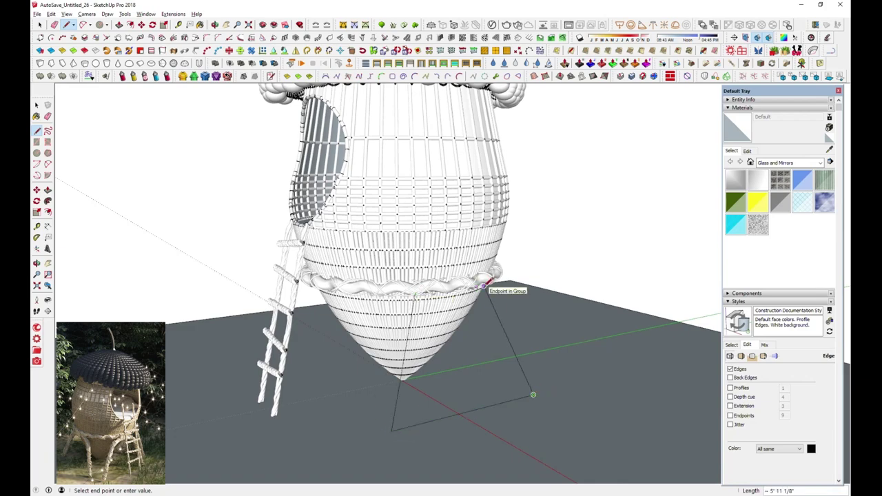
middle_drag(482, 284, 461, 261)
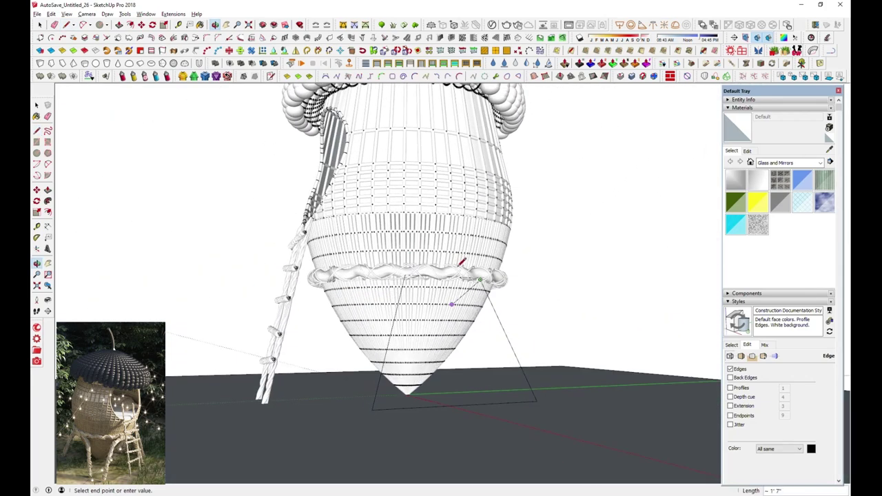
scroll(405, 273, up, 2)
middle_drag(376, 278, 437, 291)
Mirror the leg edges to the other side of the pod.
key(space)
middle_drag(522, 425, 414, 445)
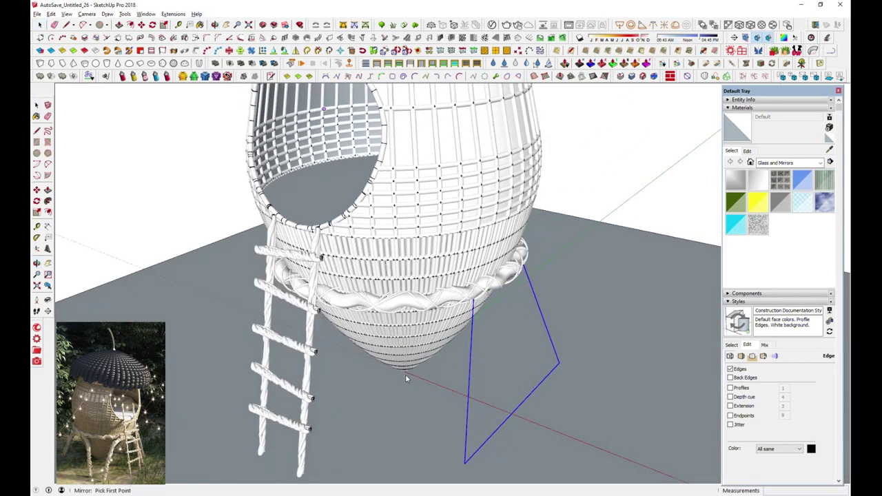
key(Return)
mouse_move(585, 172)
middle_down()
mouse_move(469, 289)
mouse_move(398, 303)
mouse_move(240, 393)
middle_up()
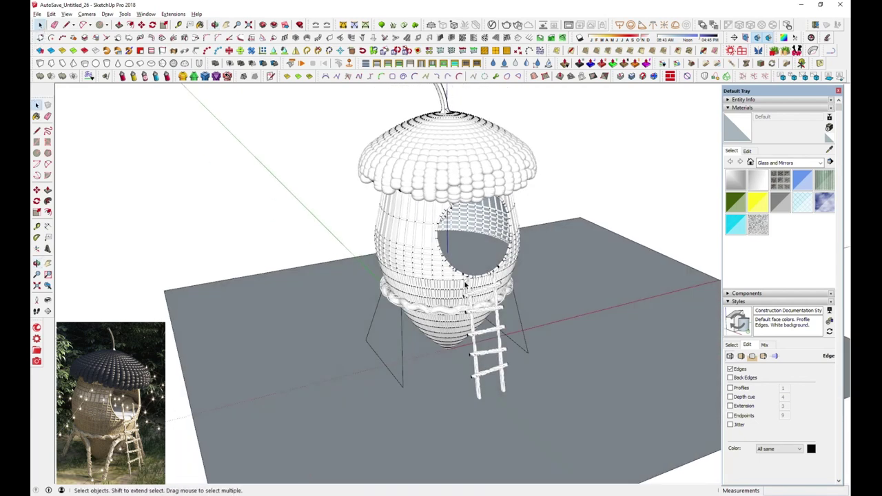
right_click(415, 262)
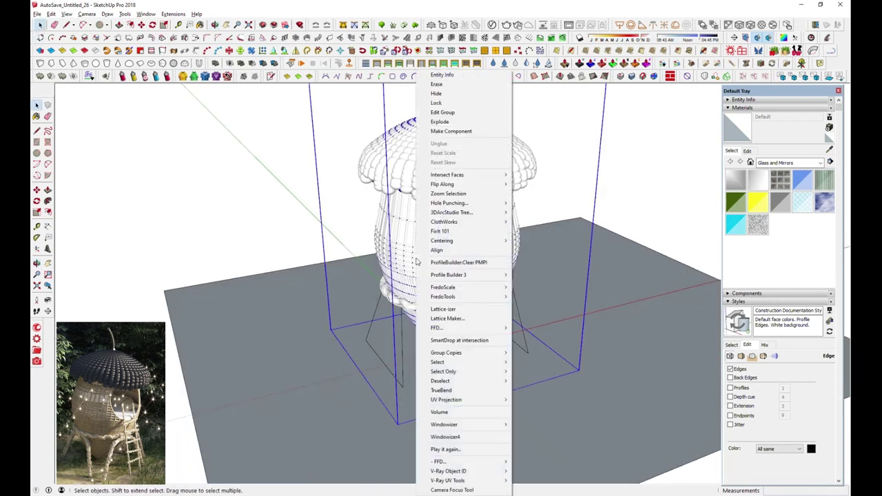
Hide the acorn body, cap and ring to leave only the leg lines.
click(449, 113)
right_click(460, 322)
click(483, 103)
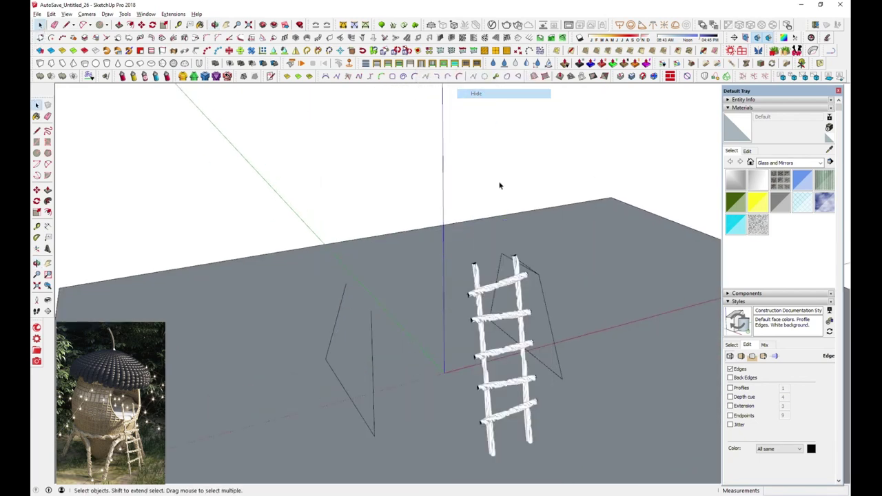
mouse_move(498, 183)
middle_down()
mouse_move(388, 290)
mouse_move(542, 279)
middle_up()
middle_drag(540, 315, 525, 292)
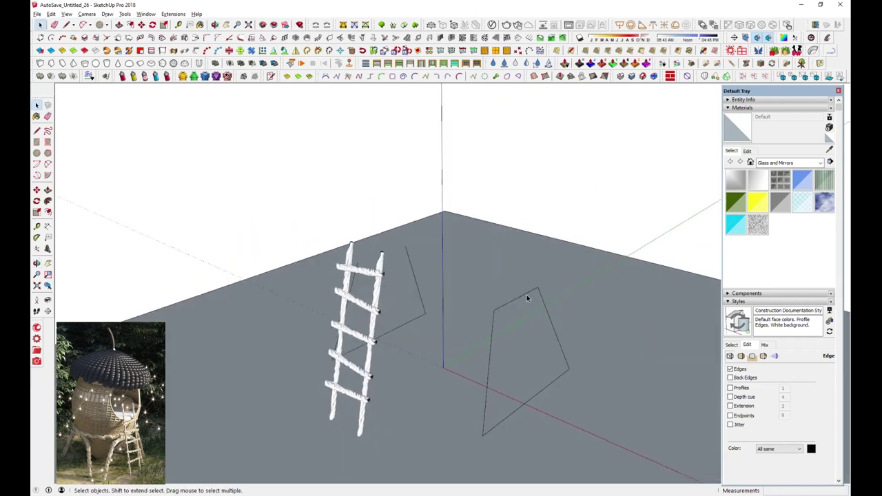
mouse_move(535, 400)
middle_down()
mouse_move(502, 398)
mouse_move(437, 370)
mouse_move(400, 337)
middle_up()
Draw an arc joining the two leg tops and erase stray edges.
click(84, 24)
click(391, 282)
click(493, 279)
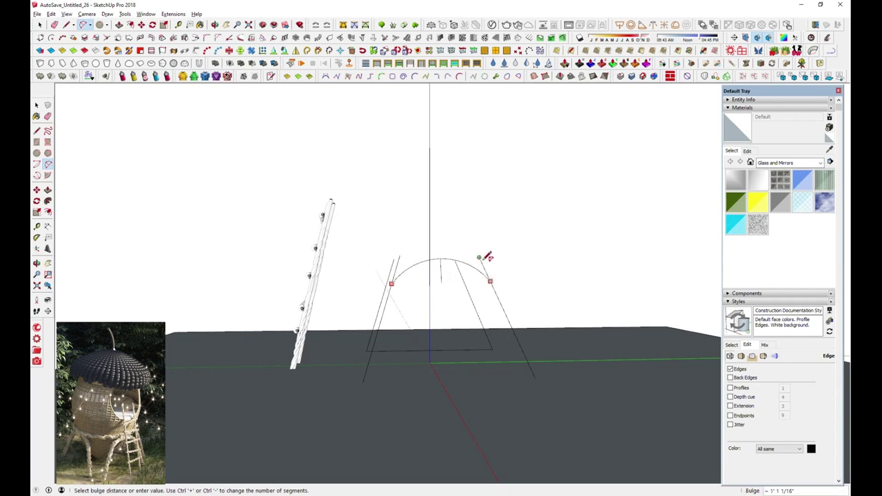
click(485, 250)
mouse_move(485, 251)
middle_down()
mouse_move(433, 339)
mouse_move(406, 281)
middle_up()
key(e)
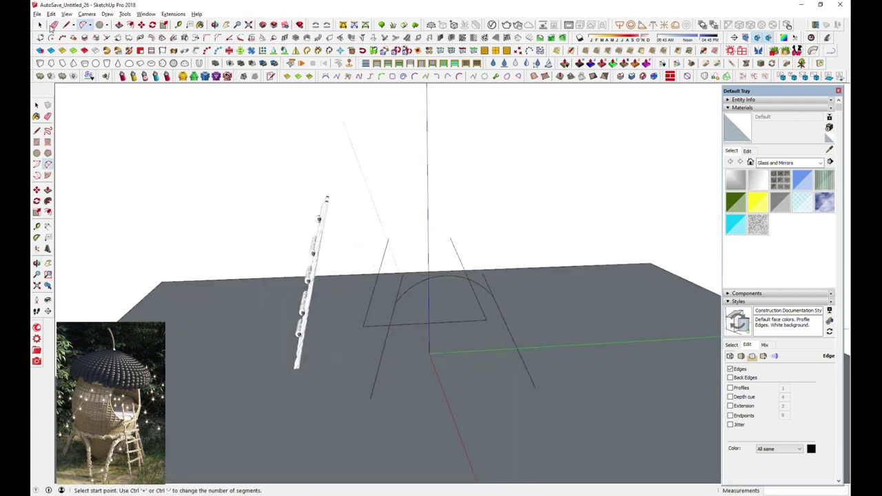
click(40, 25)
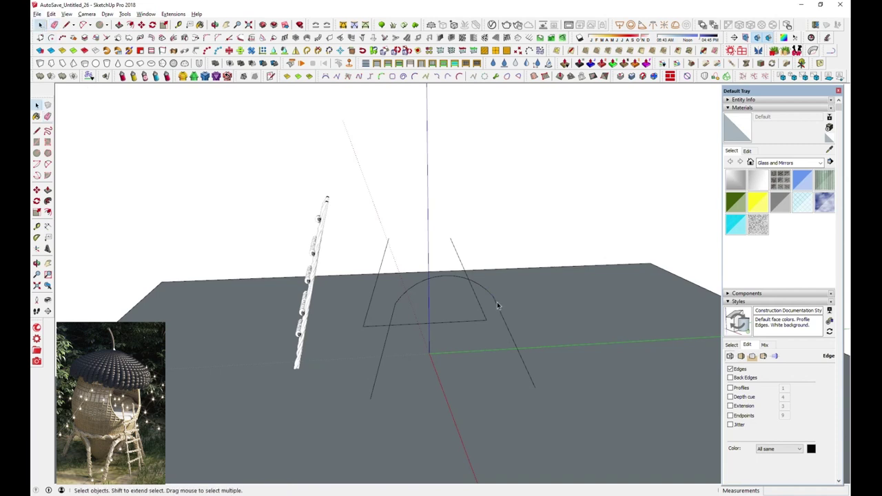
Generate trial tubes along the arch curve with Helix along curve, undoing each.
click(827, 41)
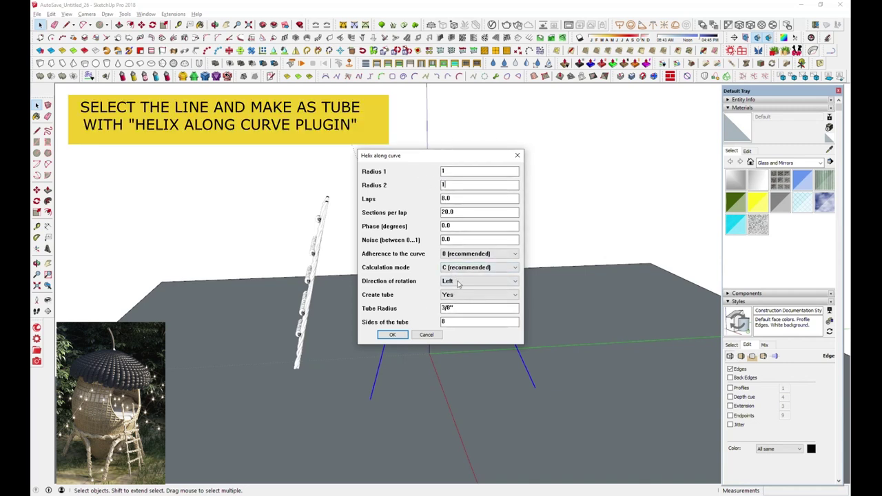
click(391, 335)
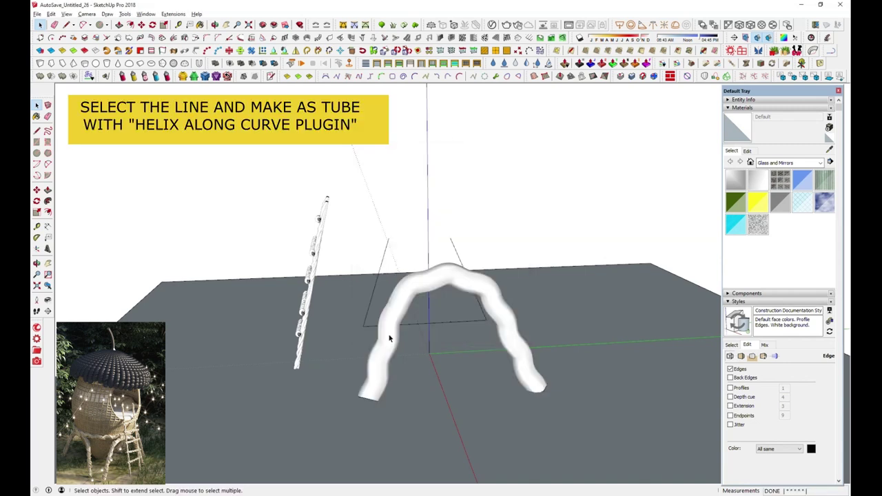
key(ctrl+z)
click(827, 41)
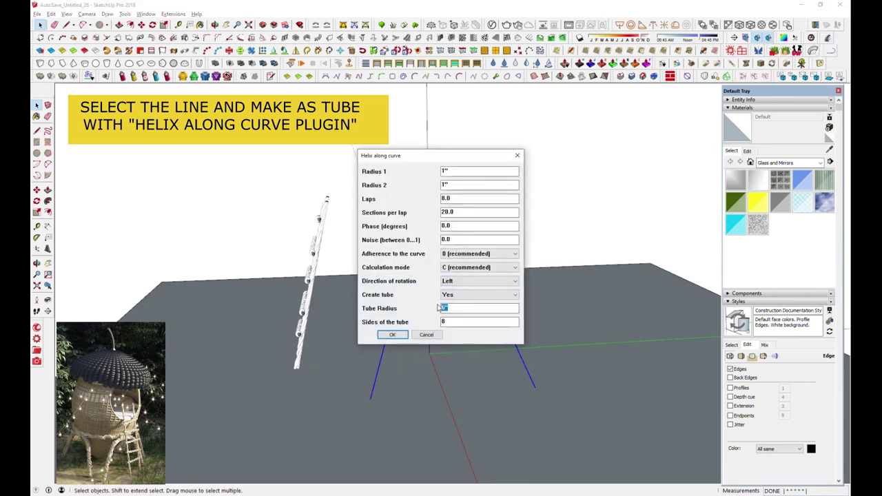
click(392, 335)
mouse_move(398, 335)
middle_down()
mouse_move(600, 295)
mouse_move(558, 329)
middle_up()
key(ctrl+z)
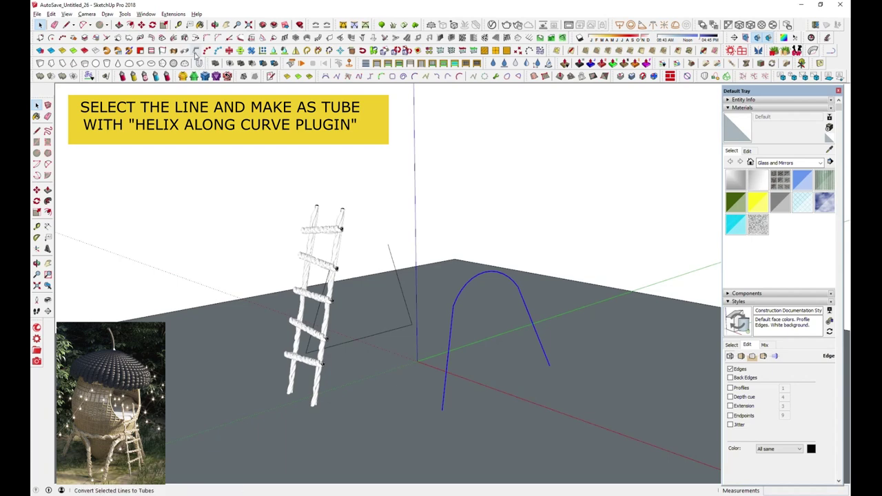
Create a radius-3 tube along the arch curve, then hide the tube.
click(827, 40)
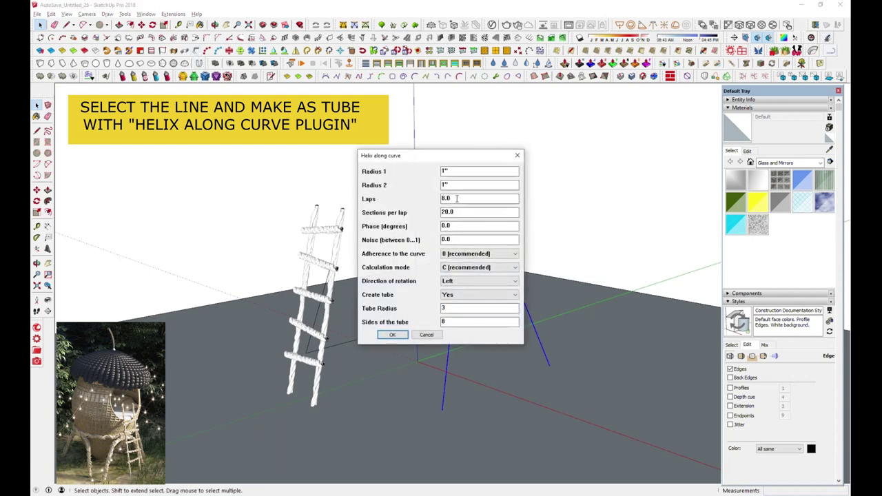
click(392, 335)
mouse_move(437, 329)
middle_down()
mouse_move(429, 321)
mouse_move(476, 381)
mouse_move(452, 354)
middle_up()
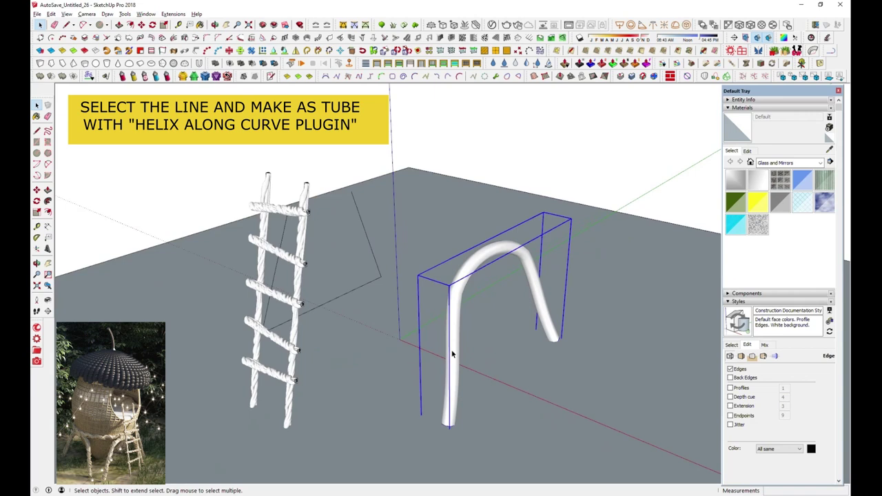
right_click(452, 354)
click(482, 81)
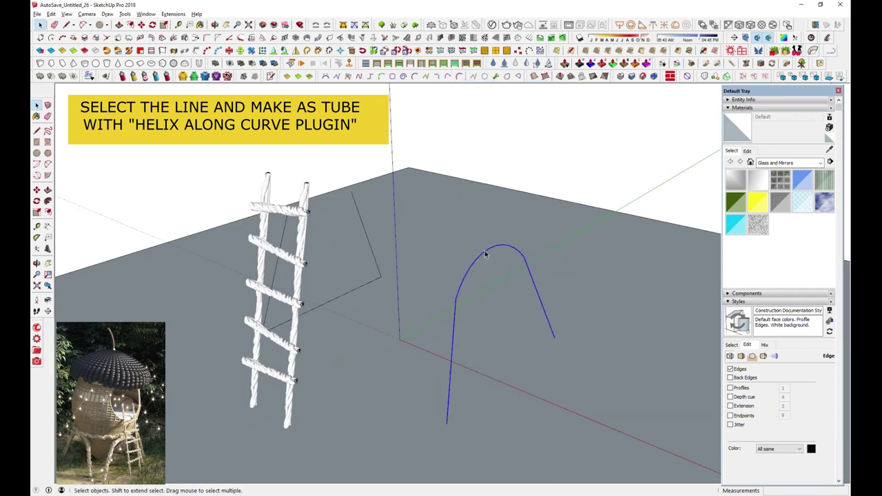
Unhide the last hidden arch tube and wrap it in helices, including one of radius 2.5.
click(51, 14)
mouse_move(65, 136)
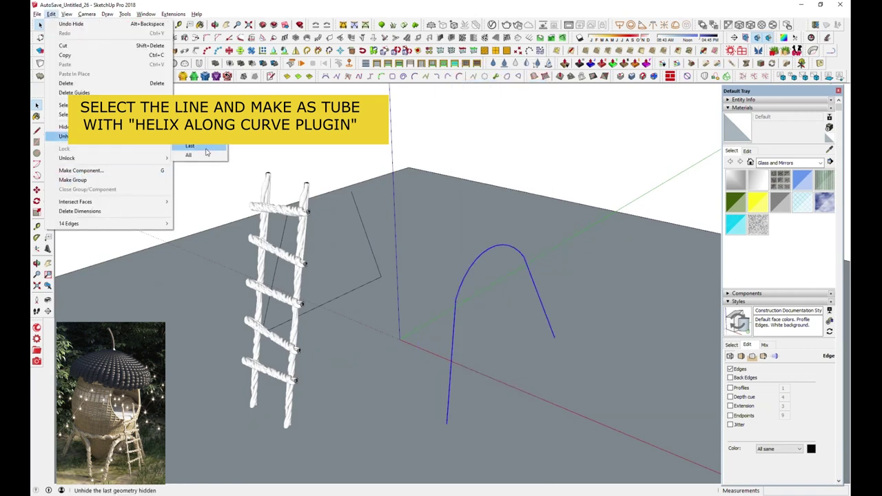
click(206, 153)
click(826, 44)
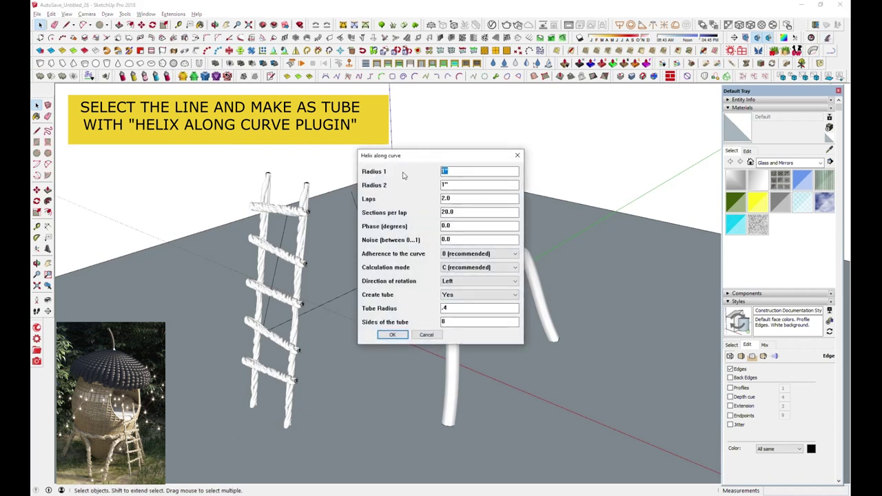
click(392, 334)
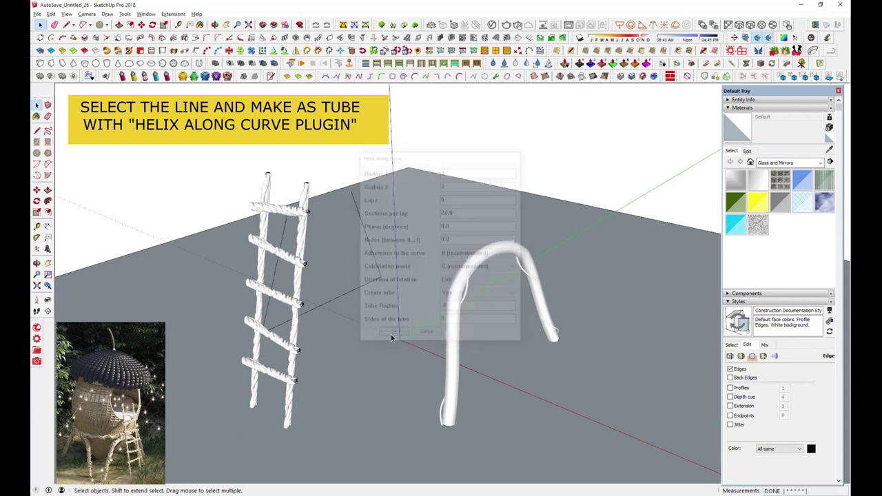
click(828, 39)
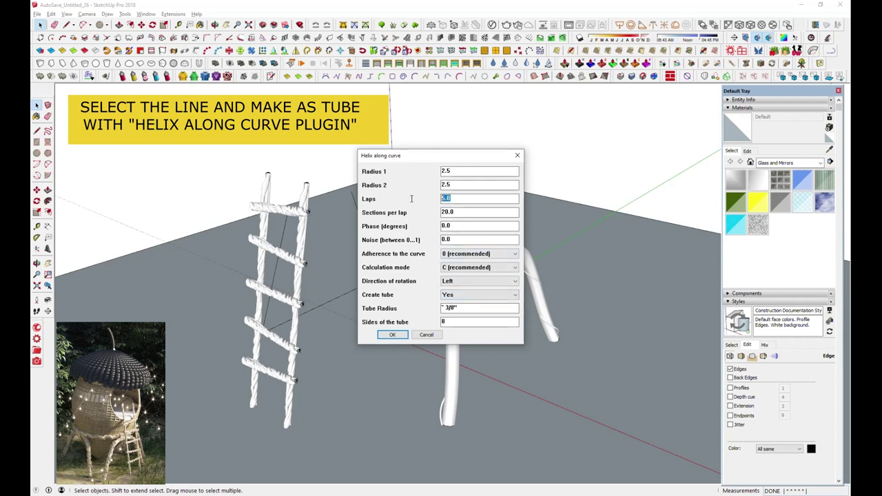
text(8)
click(402, 335)
middle_drag(418, 292, 301, 256)
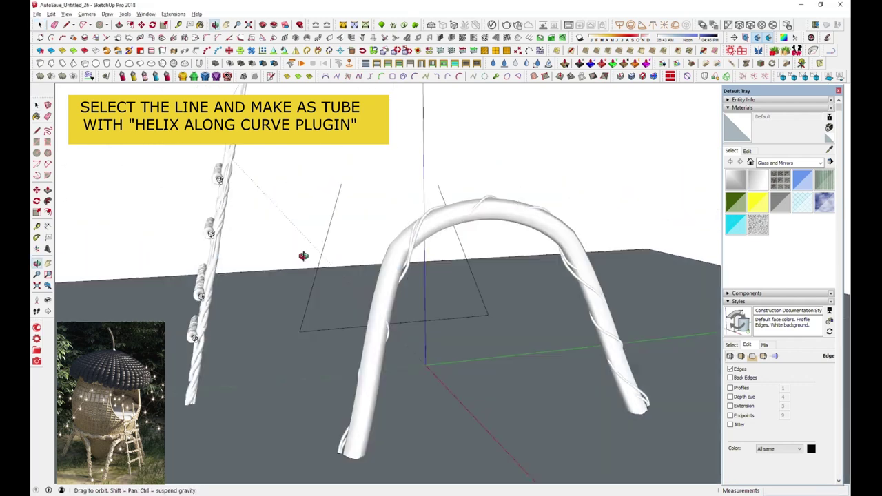
Switch the helix rotation to Right and add two more twisting vines along the arch.
click(828, 39)
click(479, 280)
click(454, 295)
click(391, 334)
click(828, 40)
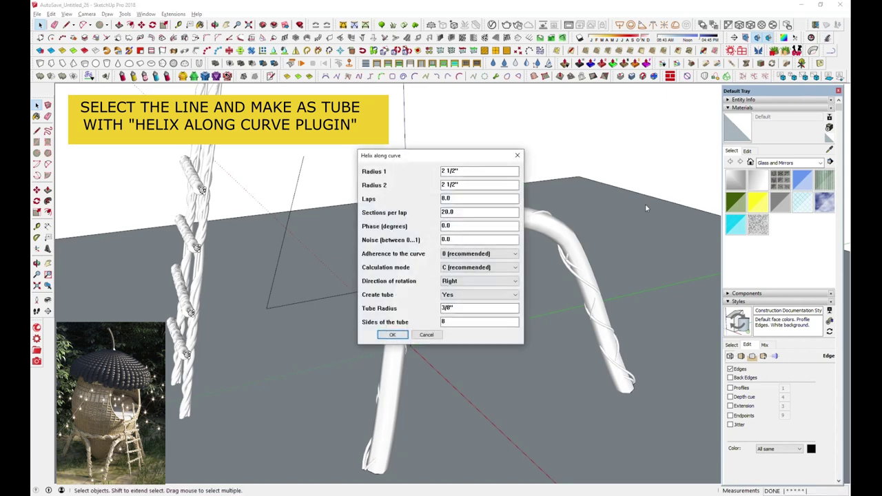
click(397, 337)
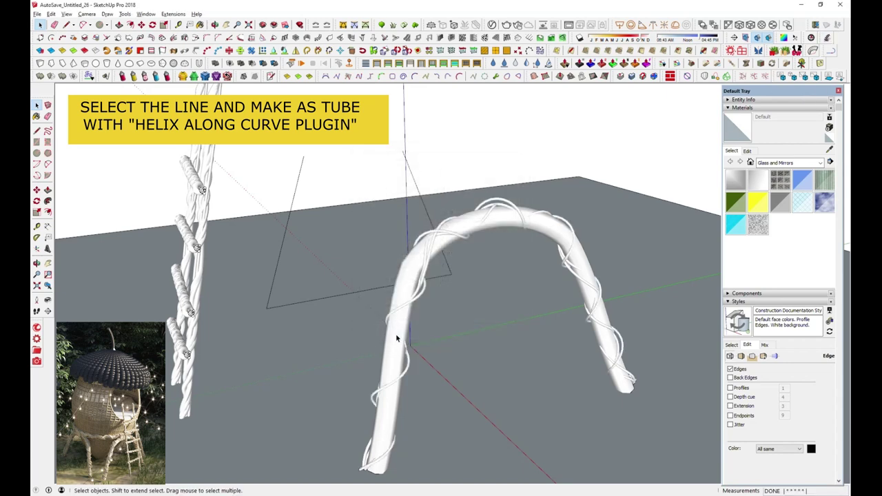
Add a wider helix and more strands, ending with a 6-lap, 3 11/16-inch set.
click(827, 40)
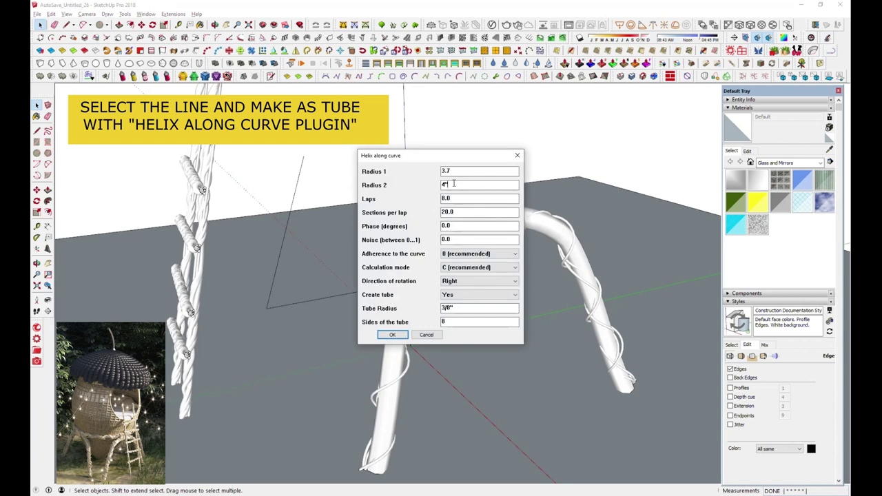
click(390, 335)
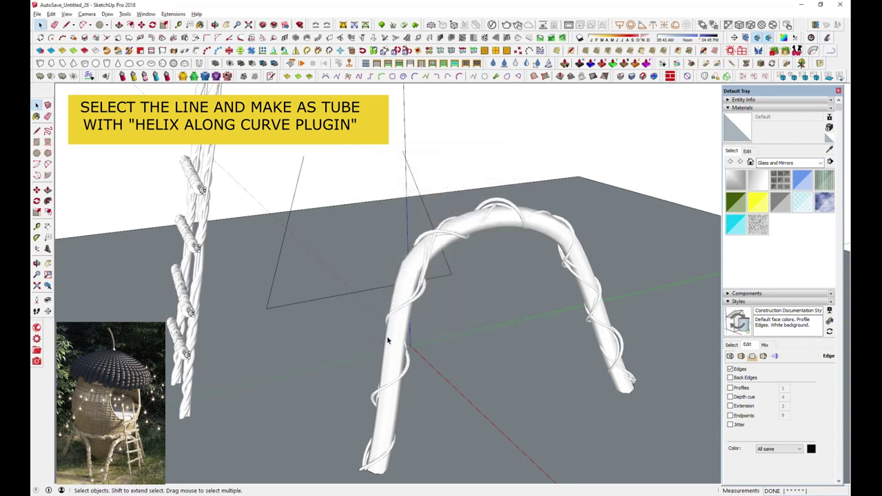
click(797, 53)
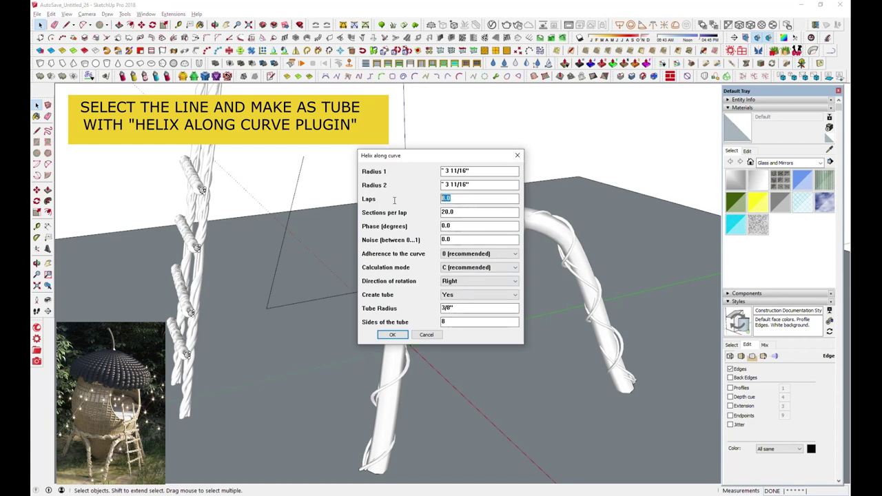
click(393, 335)
click(826, 39)
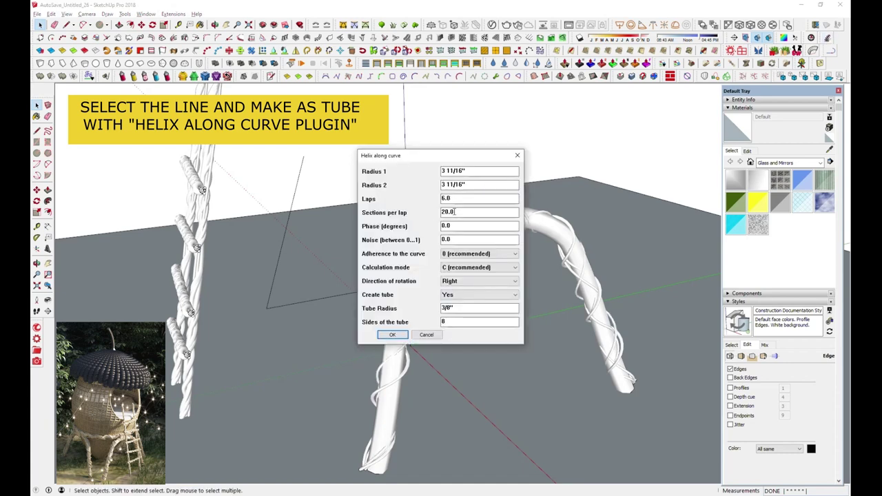
click(393, 335)
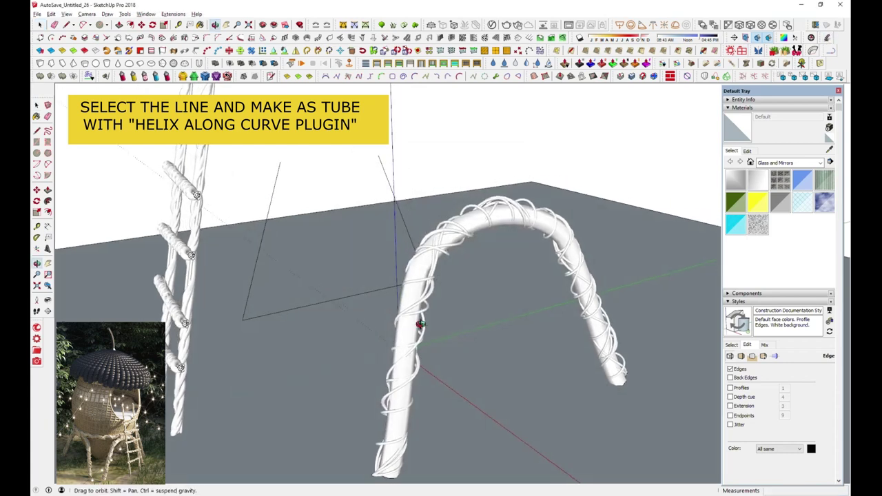
middle_drag(393, 335, 472, 246)
right_click(508, 218)
middle_drag(508, 218, 284, 227)
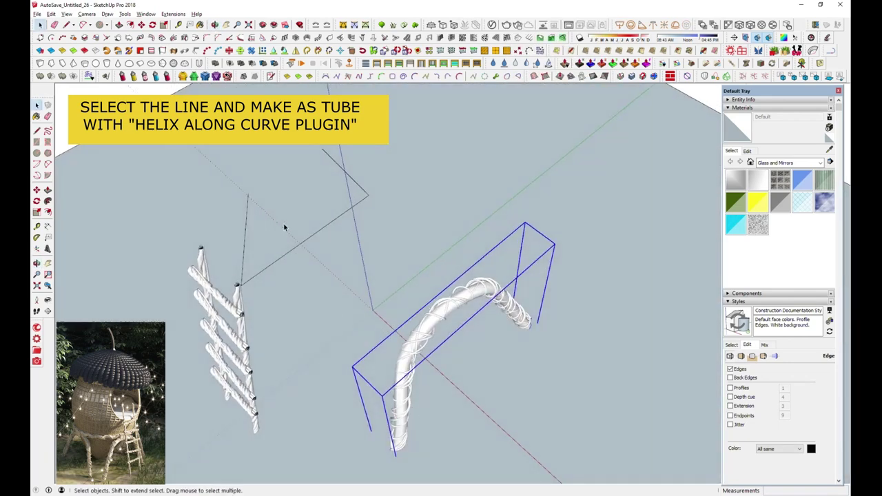
Remove a stray edge and place a mirrored copy of the wrapped arch.
click(310, 237)
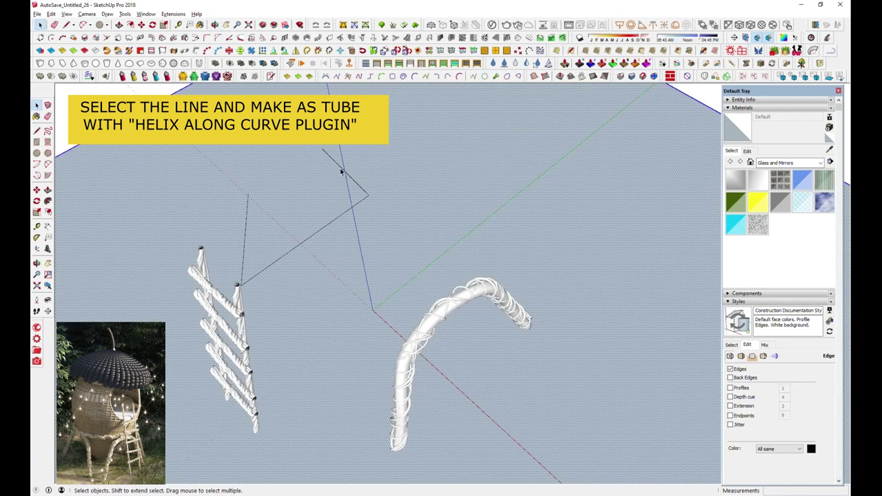
click(336, 222)
click(441, 319)
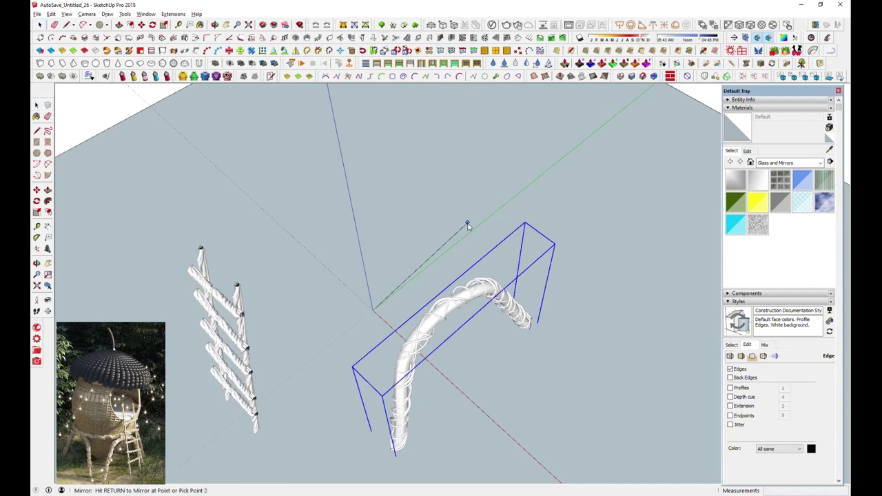
click(475, 156)
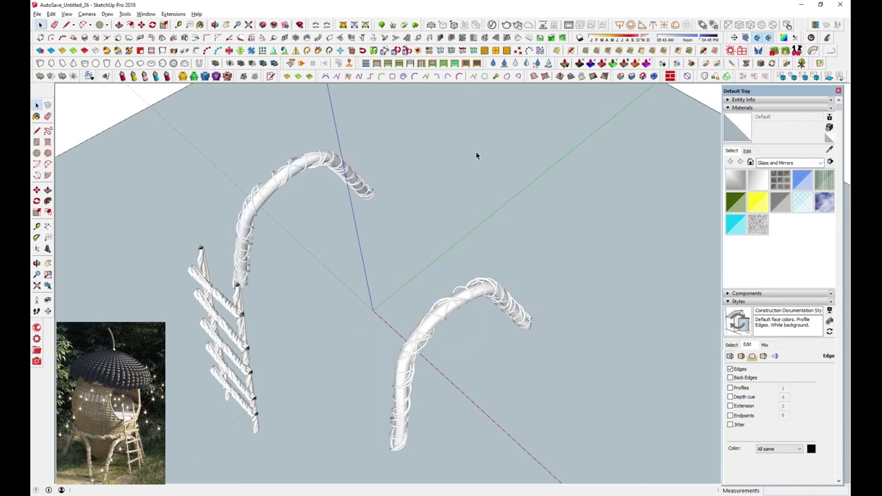
Rotate both arches upright so they cross to form the pod's legs.
click(299, 157)
shift+click(476, 295)
click(283, 51)
click(432, 365)
click(450, 248)
mouse_move(450, 246)
middle_down()
mouse_move(485, 121)
mouse_move(476, 138)
middle_up()
key(space)
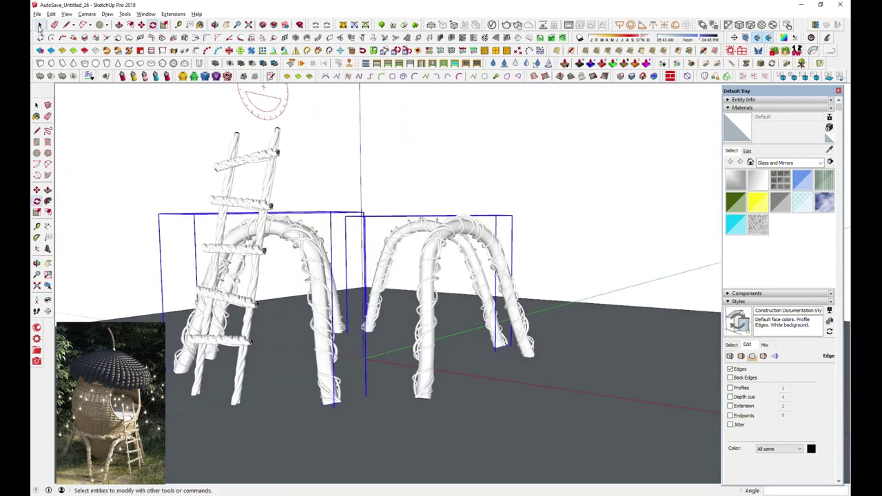
Unhide the woven pod shell and view it from below alongside the ladder.
click(51, 14)
click(197, 155)
middle_drag(398, 215, 366, 291)
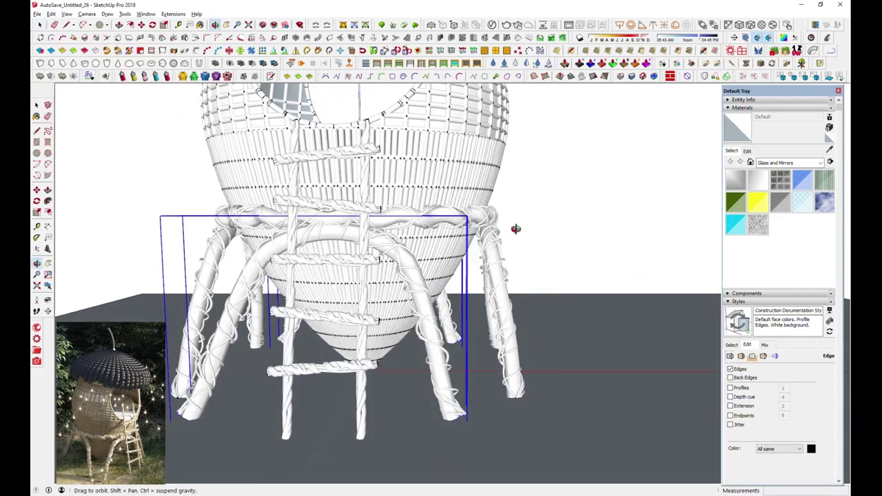
mouse_move(427, 276)
middle_down()
mouse_move(485, 284)
mouse_move(479, 311)
mouse_move(446, 316)
mouse_move(452, 238)
middle_up()
scroll(480, 311, up, 5)
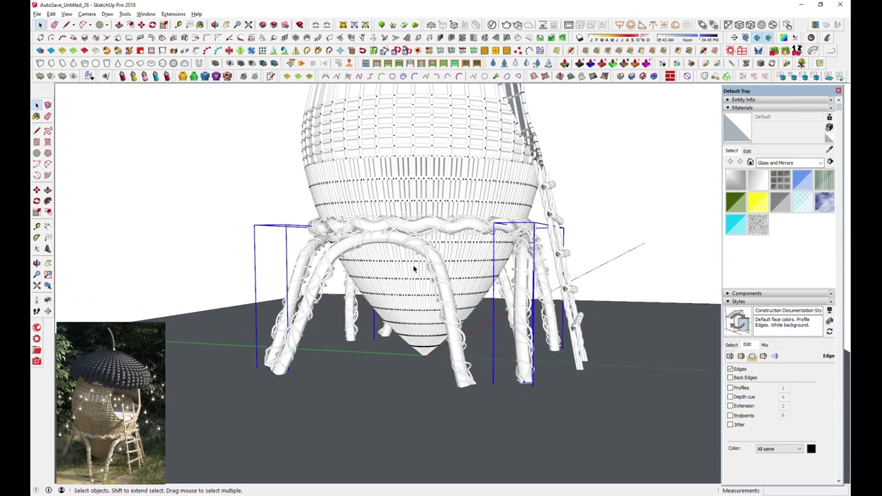
scroll(452, 237, up, 3)
mouse_move(453, 295)
middle_down()
mouse_move(347, 252)
mouse_move(498, 256)
mouse_move(411, 281)
mouse_move(528, 289)
mouse_move(380, 302)
mouse_move(414, 240)
middle_up()
Hide the pod's cone and isolate the seat disc inside its group.
right_click(413, 240)
click(440, 164)
mouse_move(438, 292)
middle_down()
mouse_move(632, 314)
mouse_move(530, 317)
middle_up()
scroll(530, 317, up, 3)
key(Escape)
double_click(463, 348)
click(66, 14)
click(172, 144)
scroll(479, 357, up, 3)
middle_drag(502, 363, 556, 334)
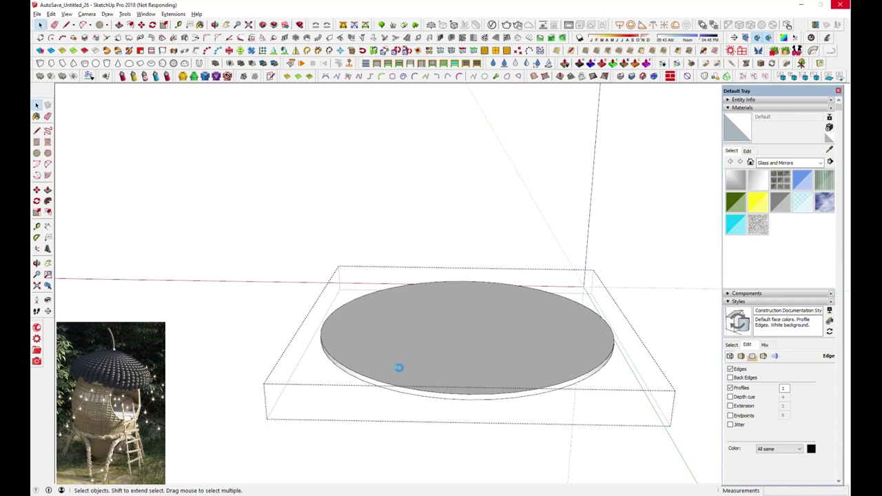
Paste the cushions onto the seat disc and scale them up about 1.42 times.
key(ctrl+v)
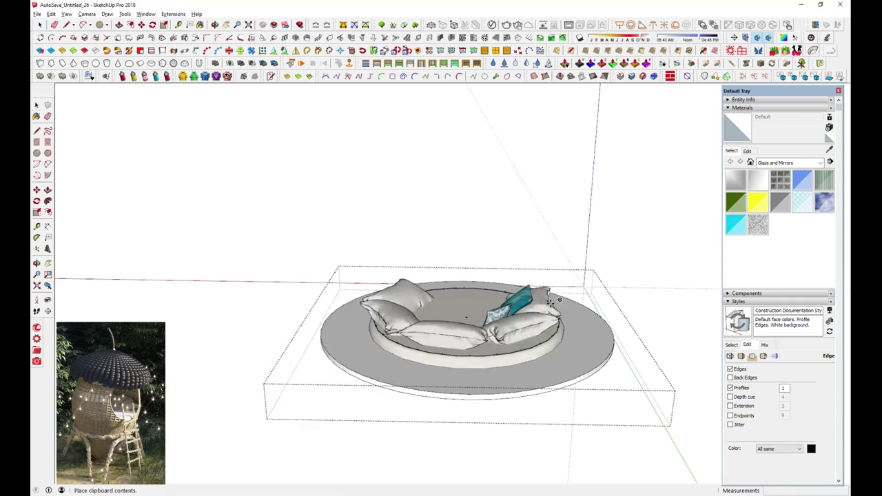
click(542, 303)
key(s)
middle_drag(563, 310, 544, 324)
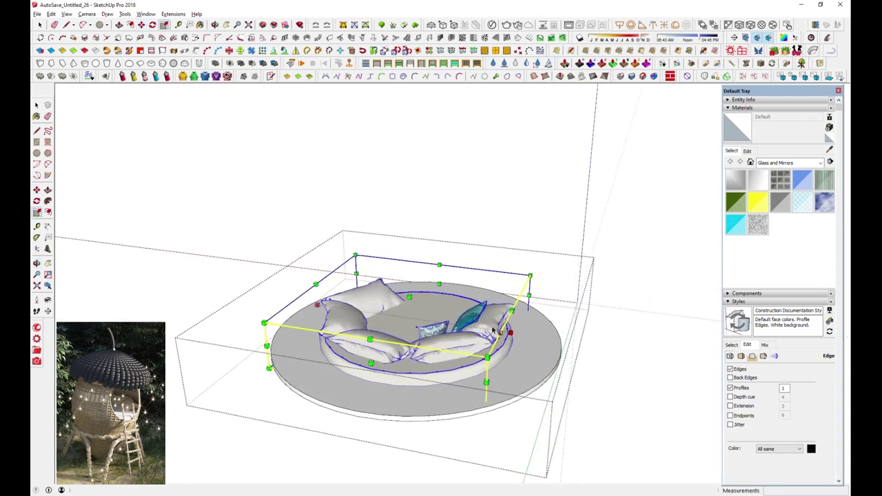
drag(544, 324, 556, 339)
mouse_move(555, 339)
middle_down()
mouse_move(360, 309)
mouse_move(508, 354)
mouse_move(546, 295)
mouse_move(459, 222)
mouse_move(378, 205)
mouse_move(407, 237)
mouse_move(386, 286)
middle_up()
Reopen the seat group, move a pillow into place, and close the group.
scroll(428, 359, down, 3)
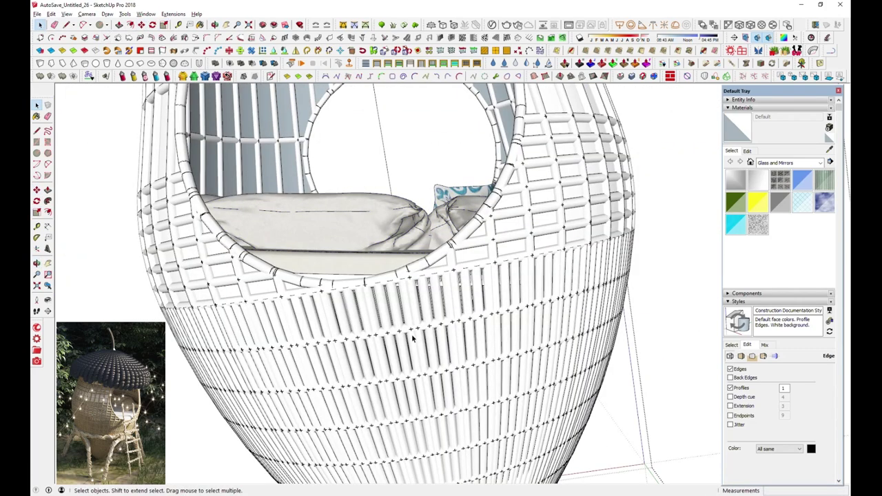
scroll(428, 359, down, 2)
scroll(429, 358, down, 2)
scroll(480, 353, down, 2)
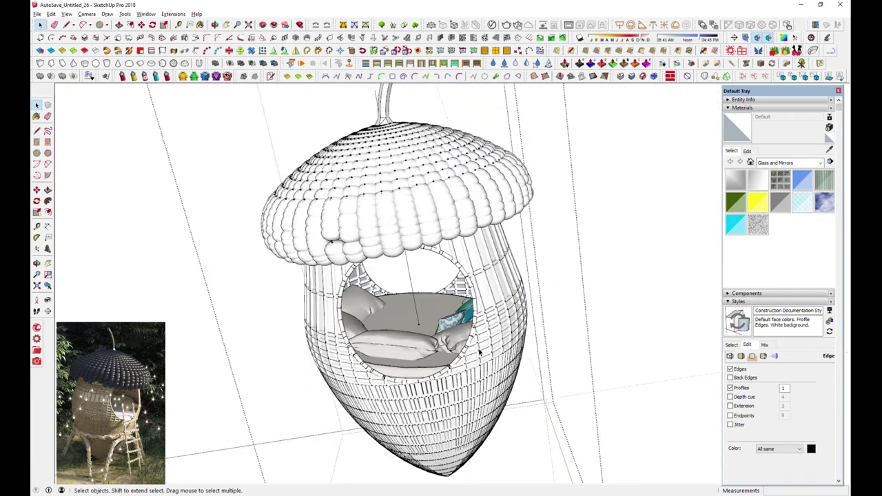
middle_drag(481, 353, 593, 276)
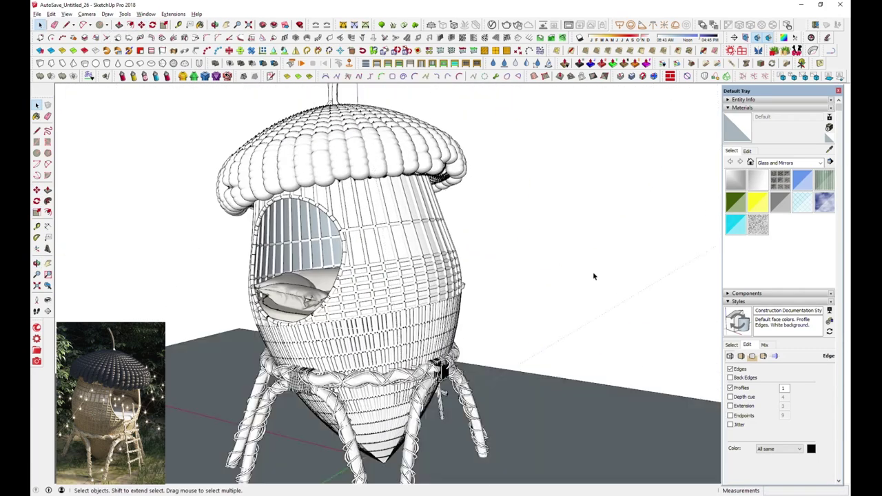
mouse_move(278, 351)
middle_down()
mouse_move(588, 320)
mouse_move(524, 303)
mouse_move(489, 310)
mouse_move(588, 328)
middle_up()
scroll(487, 309, up, 2)
scroll(487, 310, up, 2)
double_click(588, 328)
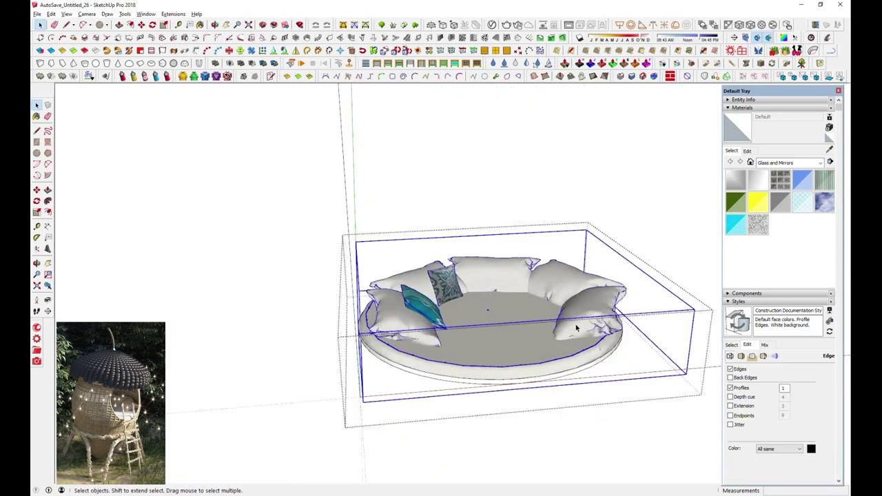
middle_drag(588, 328, 555, 311)
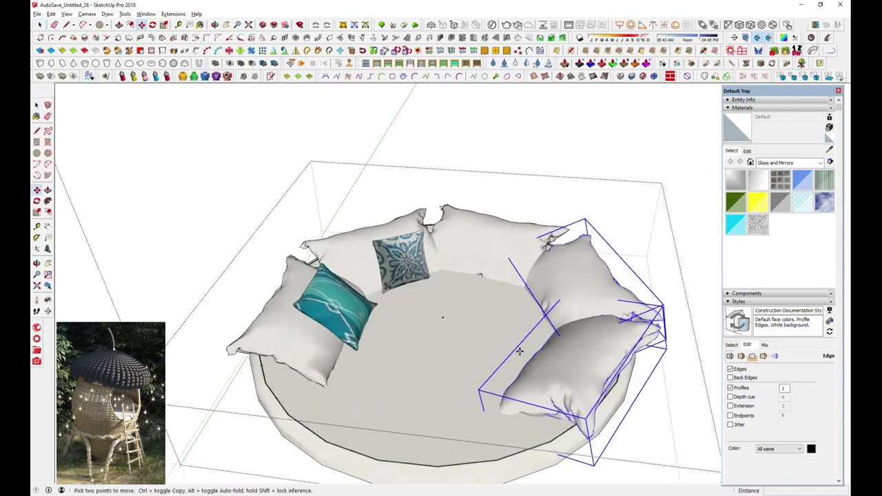
mouse_move(555, 310)
middle_down()
mouse_move(455, 324)
mouse_move(394, 251)
mouse_move(211, 291)
mouse_move(455, 358)
mouse_move(567, 345)
mouse_move(412, 378)
mouse_move(549, 366)
mouse_move(553, 380)
mouse_move(581, 390)
middle_up()
key(Escape)
middle_drag(481, 284, 427, 303)
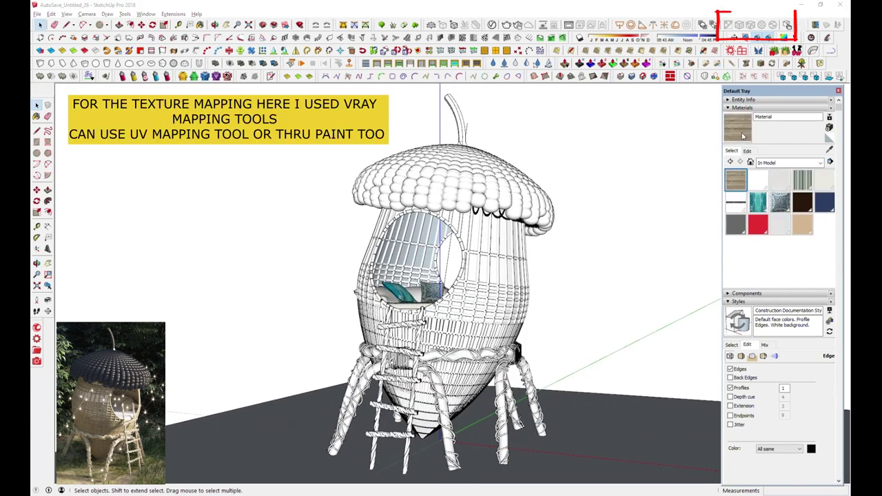
Paint the pod's middle band with wood and apply V-Ray UVW texture projection.
key(b)
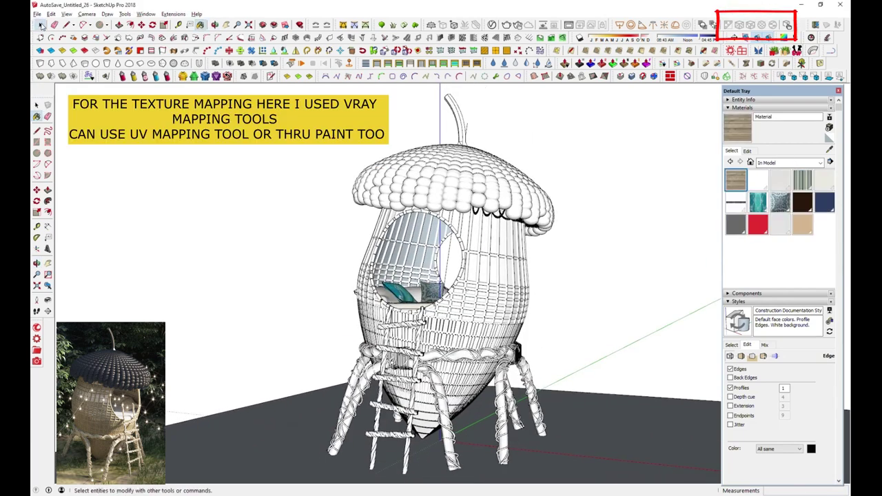
double_click(494, 270)
double_click(494, 270)
key(b)
click(472, 249)
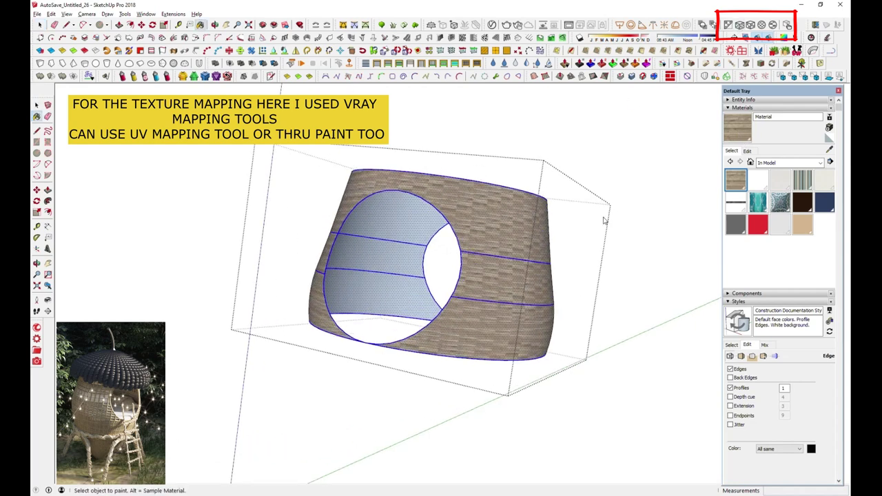
click(761, 25)
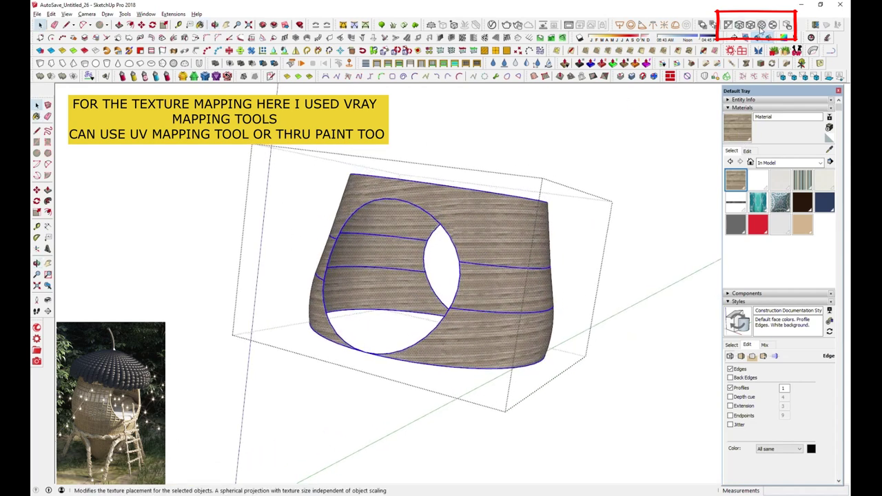
middle_drag(712, 252, 620, 262)
mouse_move(482, 275)
middle_down()
mouse_move(166, 202)
mouse_move(565, 181)
mouse_move(654, 207)
middle_up()
click(747, 151)
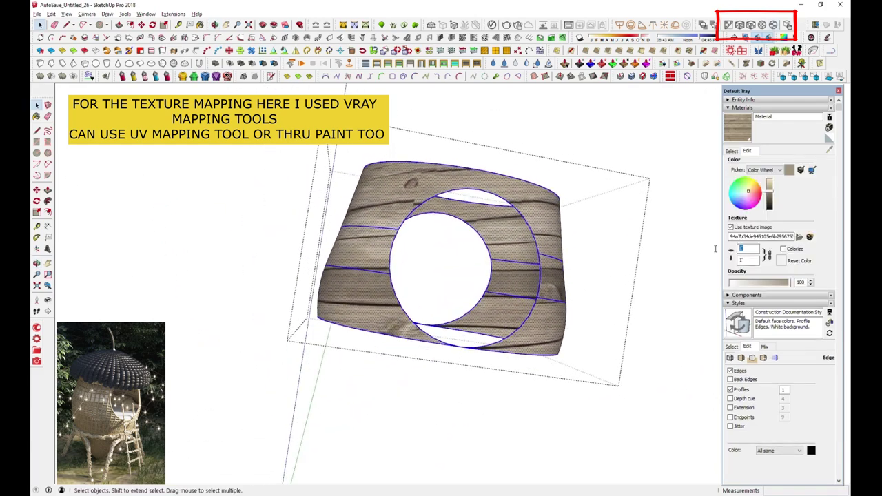
middle_drag(575, 271, 414, 269)
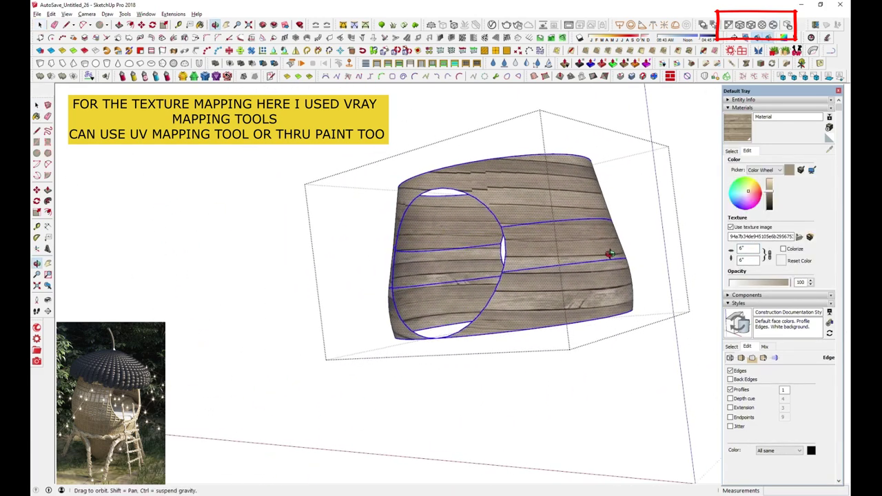
click(751, 24)
mouse_move(413, 235)
middle_down()
mouse_move(543, 235)
mouse_move(363, 274)
middle_up()
Create Material1 from download.jpg and paint the lower basket with it.
key(Escape)
key(space)
double_click(481, 308)
click(481, 308)
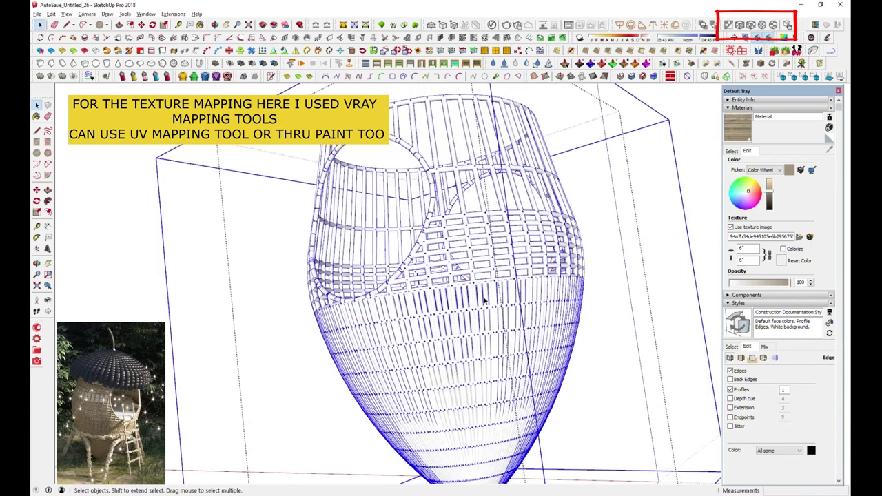
click(828, 128)
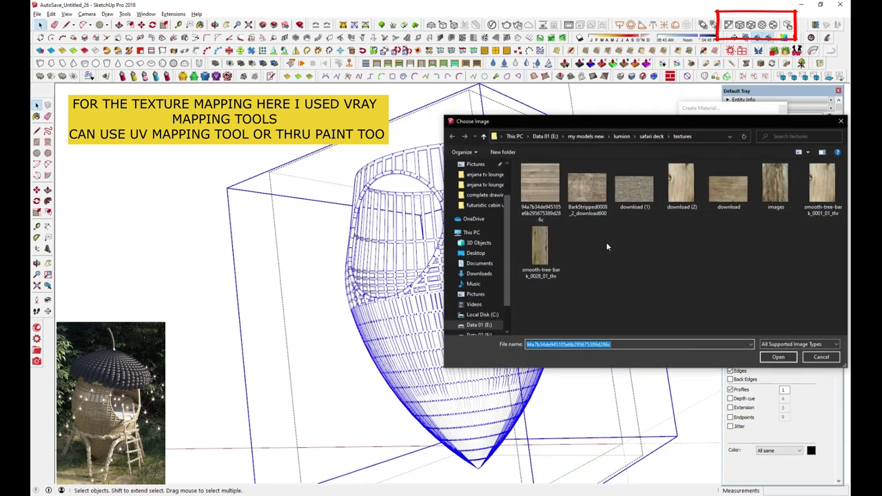
double_click(728, 186)
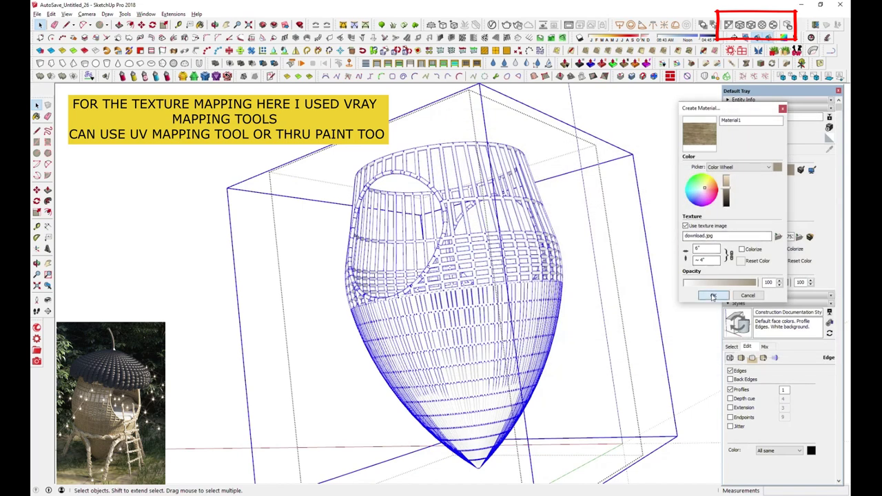
key(Return)
click(382, 235)
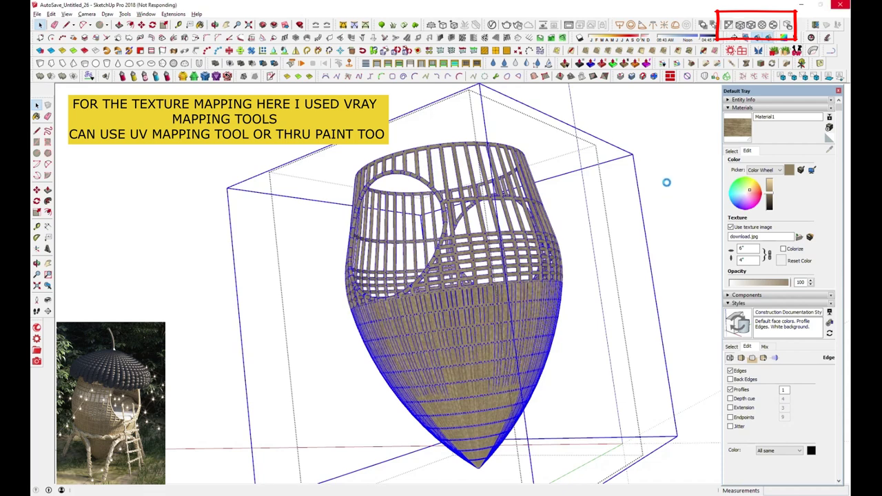
key(Escape)
middle_drag(385, 310, 454, 310)
Create Material2 using the download (1).jpg texture image.
click(829, 128)
click(779, 238)
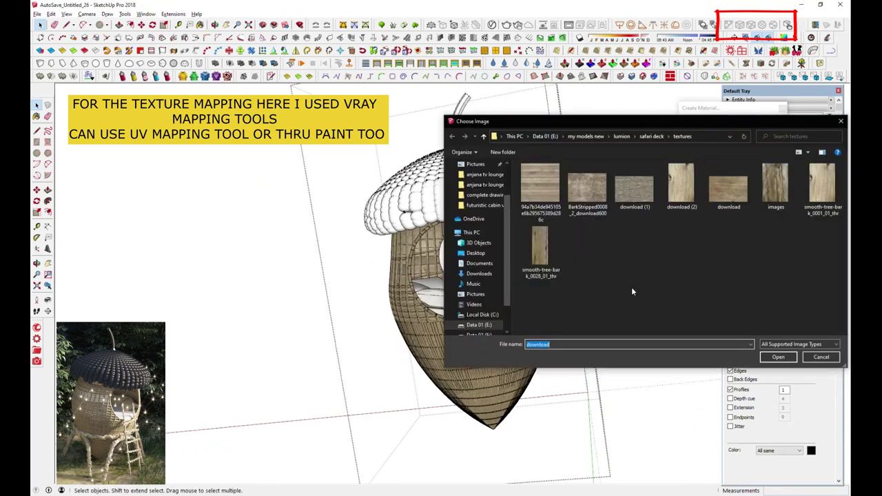
double_click(634, 187)
click(734, 295)
click(42, 24)
Paint the acorn cap with Material2 and apply V-Ray spherical mapping.
double_click(482, 193)
scroll(499, 207, up, 5)
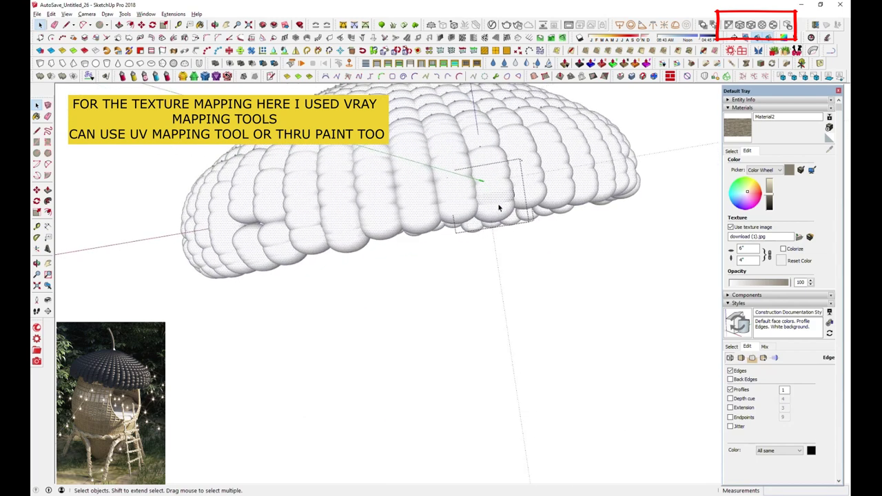
scroll(498, 206, up, 3)
click(496, 200)
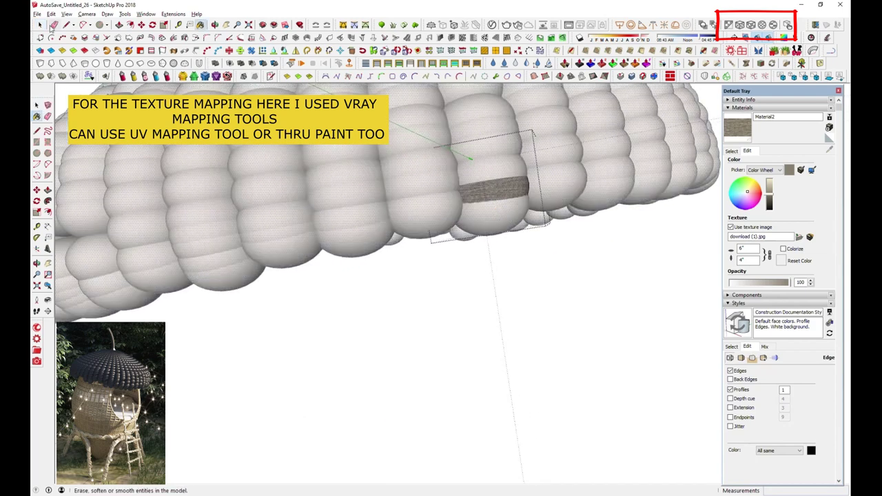
triple_click(500, 195)
click(775, 26)
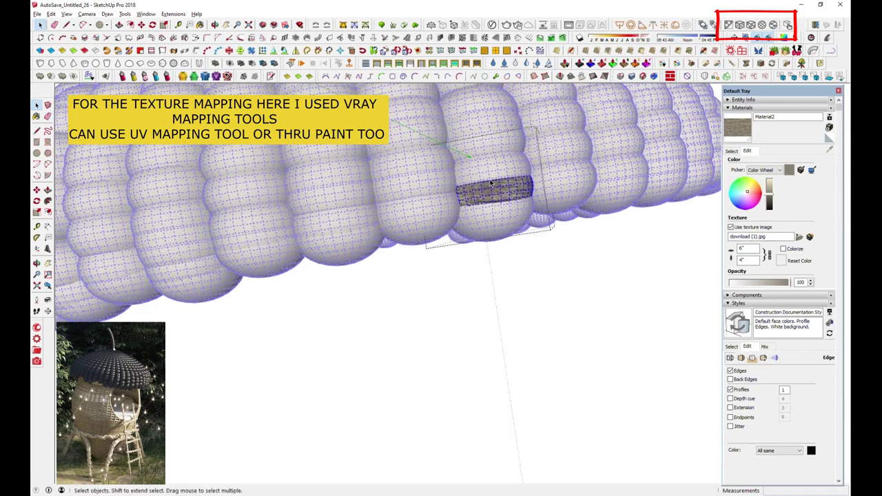
Isolate the textured cap and set its texture width to 1'.
click(66, 14)
click(186, 147)
mouse_move(503, 175)
middle_down()
mouse_move(649, 171)
mouse_move(705, 252)
middle_up()
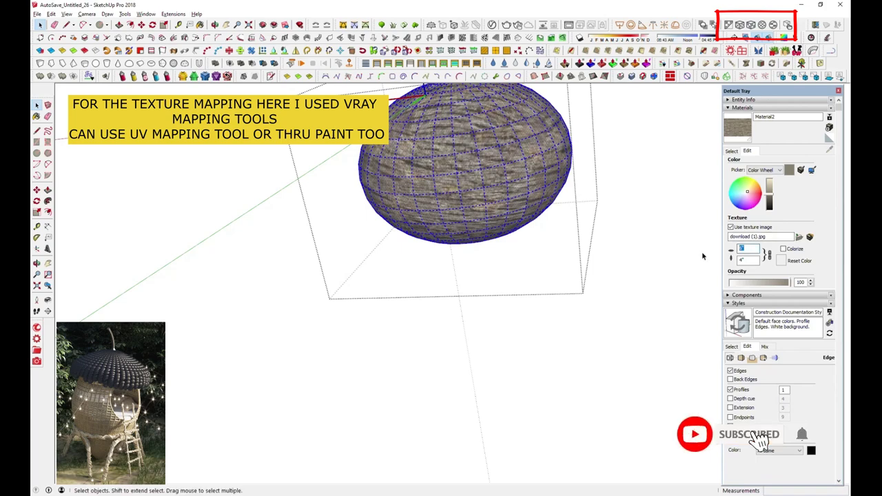
text(2)
key(Return)
text(1)
key(Return)
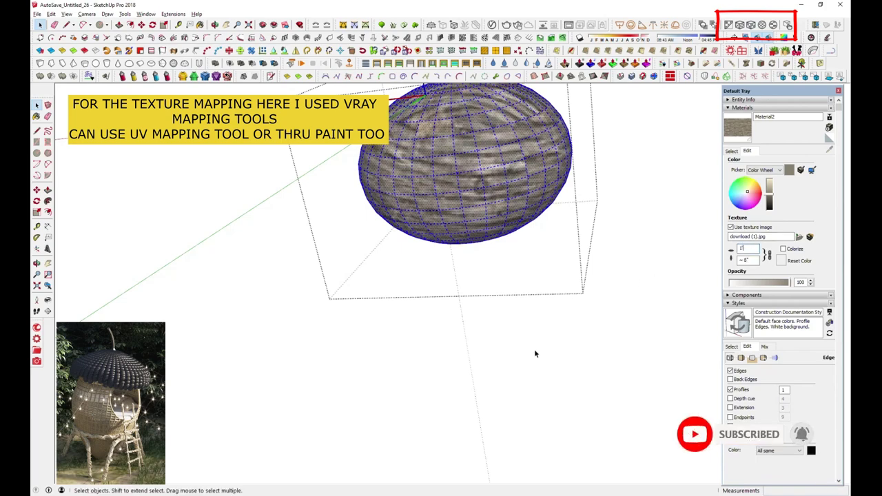
scroll(484, 293, down, 3)
scroll(484, 292, down, 3)
scroll(484, 292, down, 3)
scroll(452, 303, down, 3)
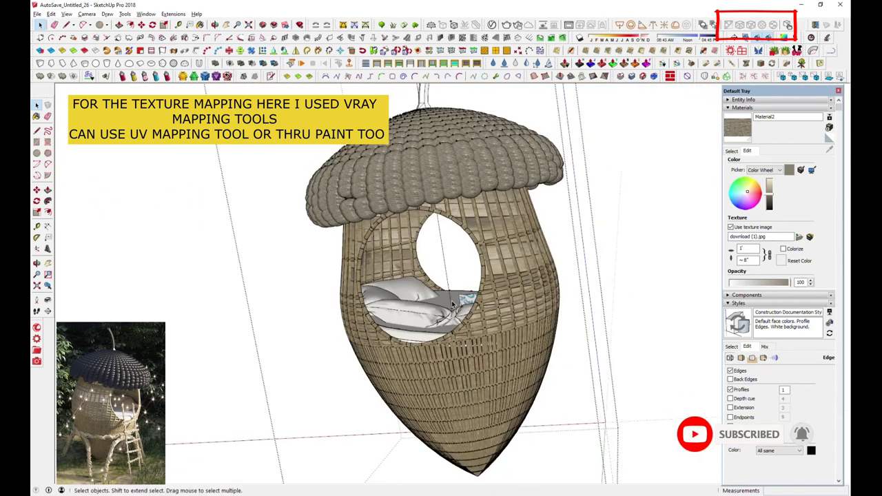
scroll(452, 304, down, 2)
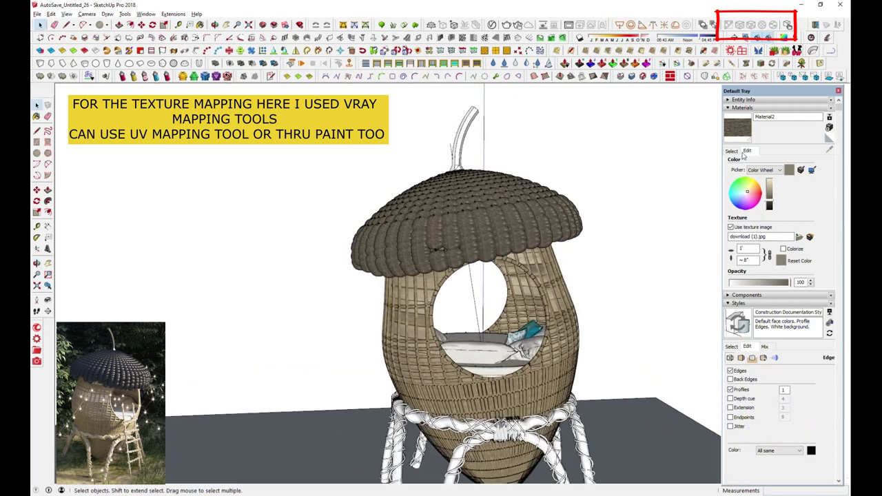
Paint the acorn stem with Material2.
key(b)
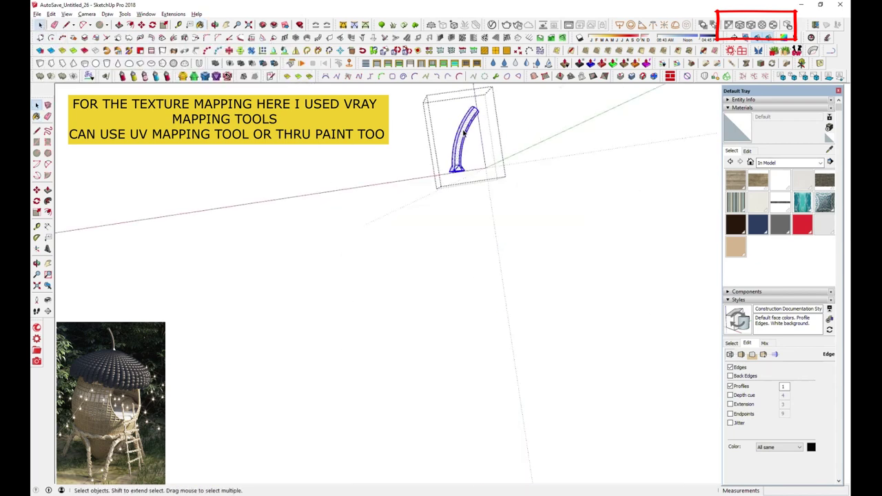
click(824, 180)
click(465, 138)
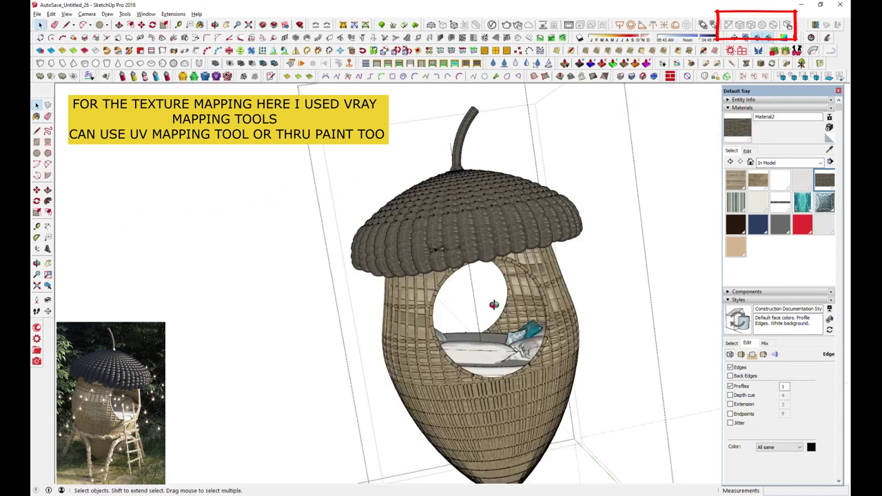
middle_drag(496, 310, 617, 416)
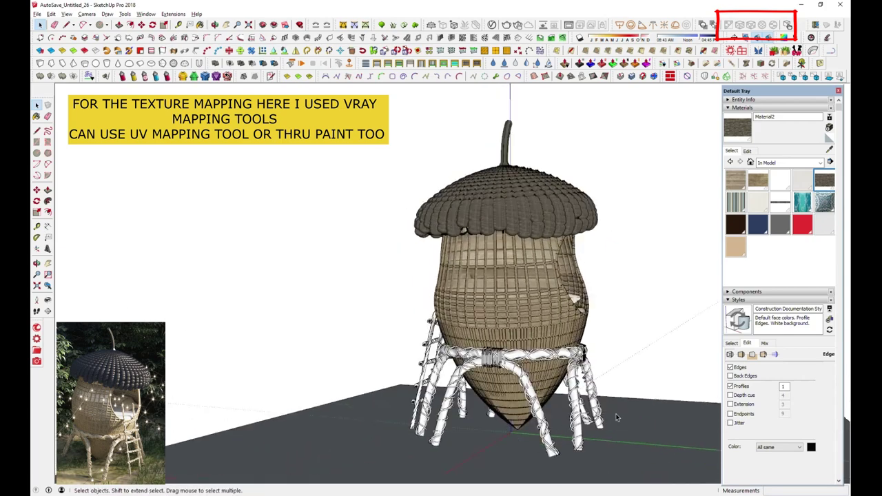
scroll(617, 417, up, 3)
Create Material3 from a wood texture image.
click(829, 129)
click(777, 233)
double_click(682, 266)
click(709, 299)
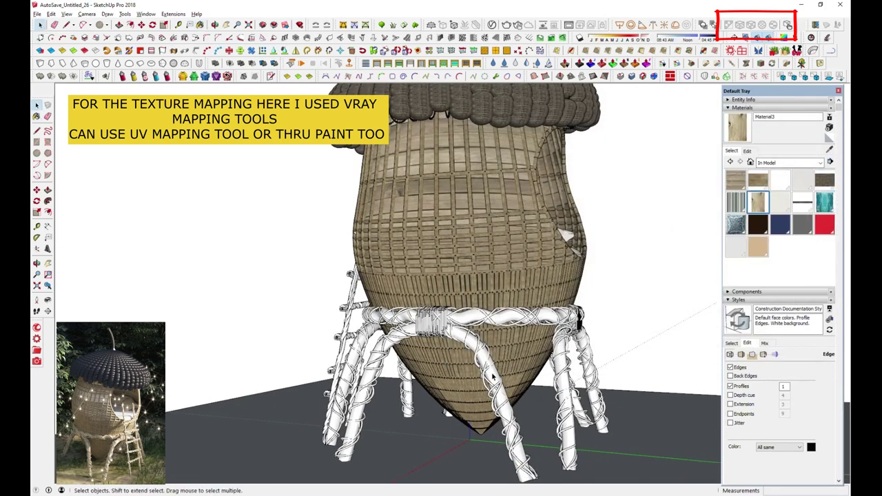
Apply the Material3 wood texture to a single arch leg inside the legs group.
double_click(479, 365)
double_click(483, 359)
key(b)
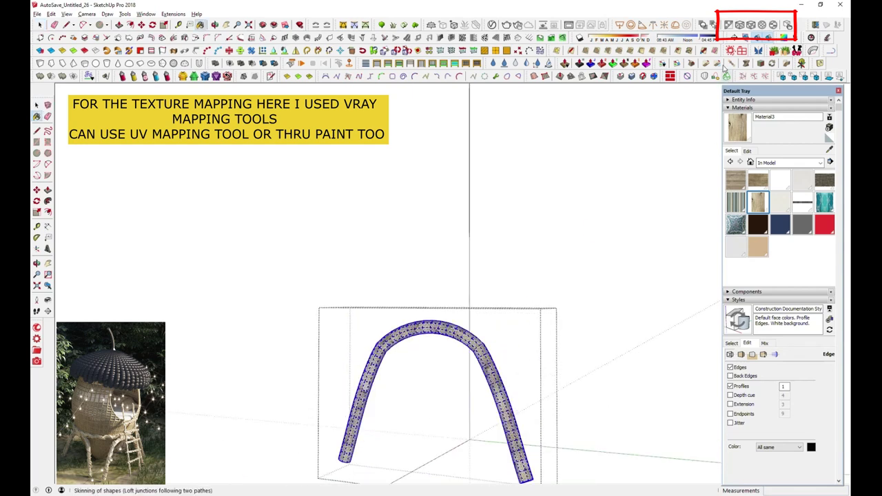
click(751, 26)
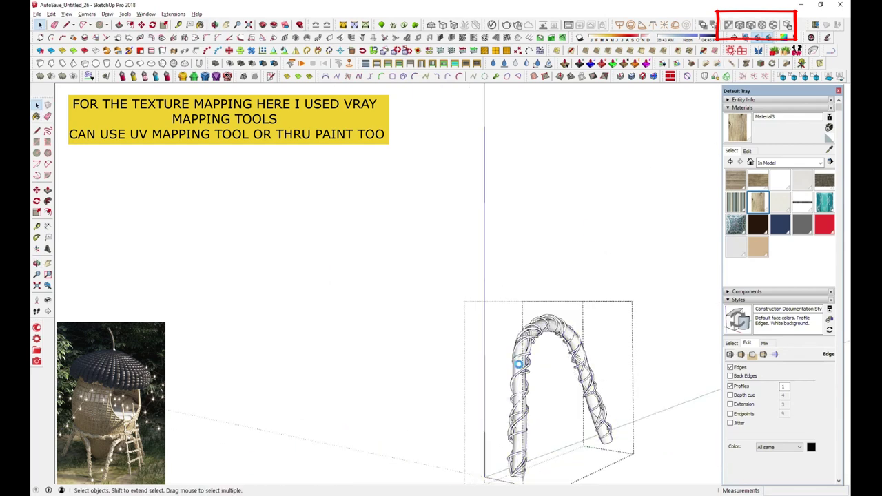
click(519, 363)
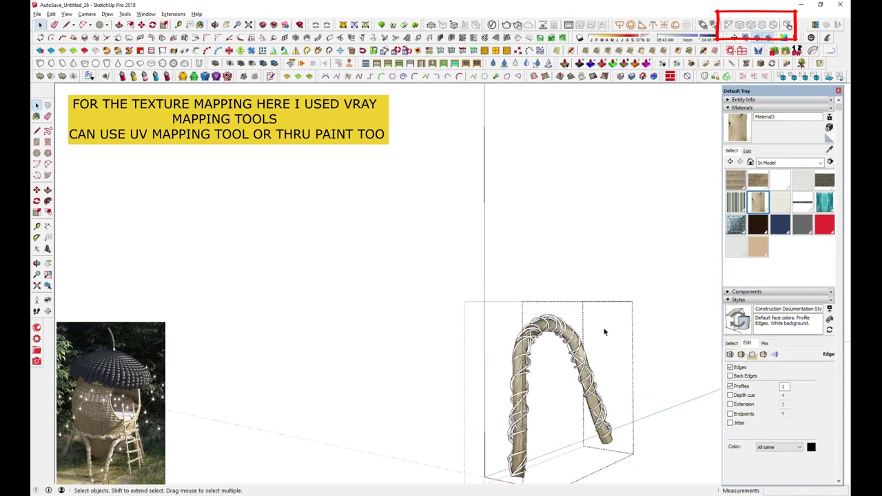
click(537, 344)
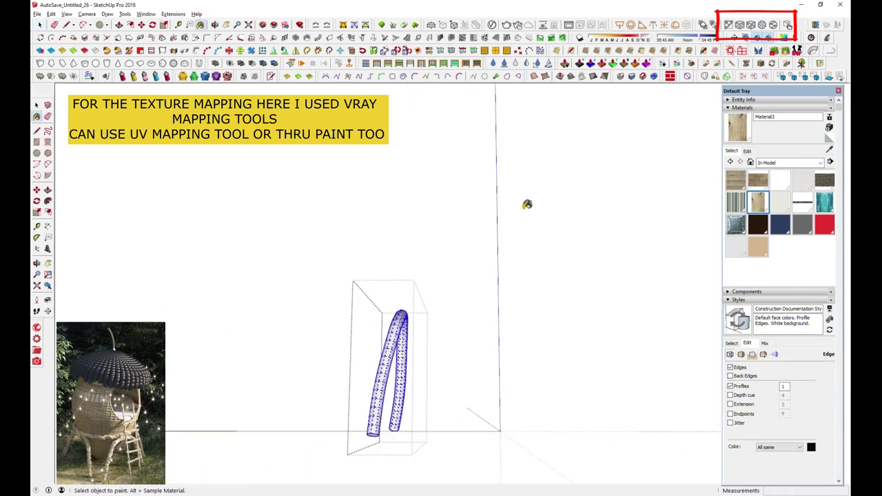
key(space)
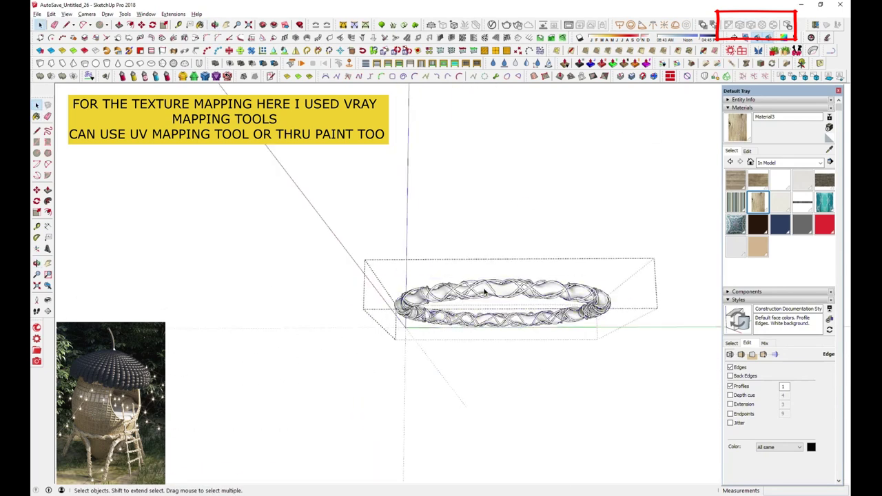
Paint the five white wrap strands on the waist ring and legs with Material3 wood.
key(space)
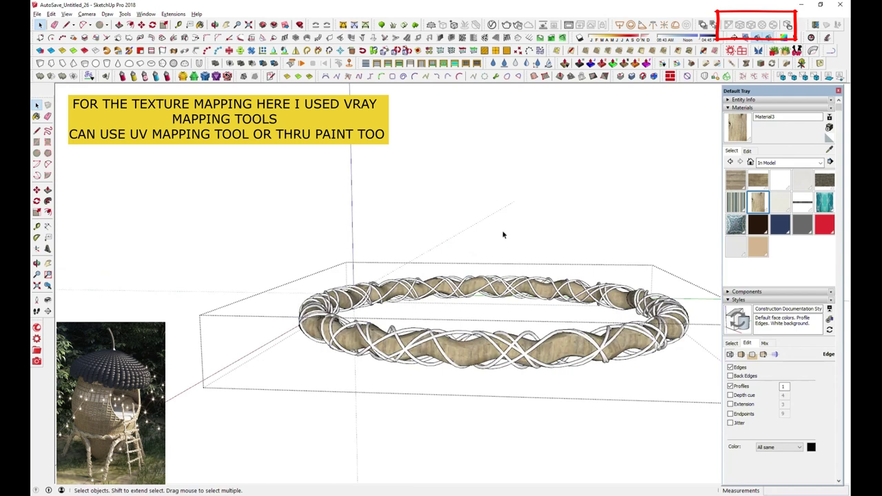
scroll(558, 312, up, 3)
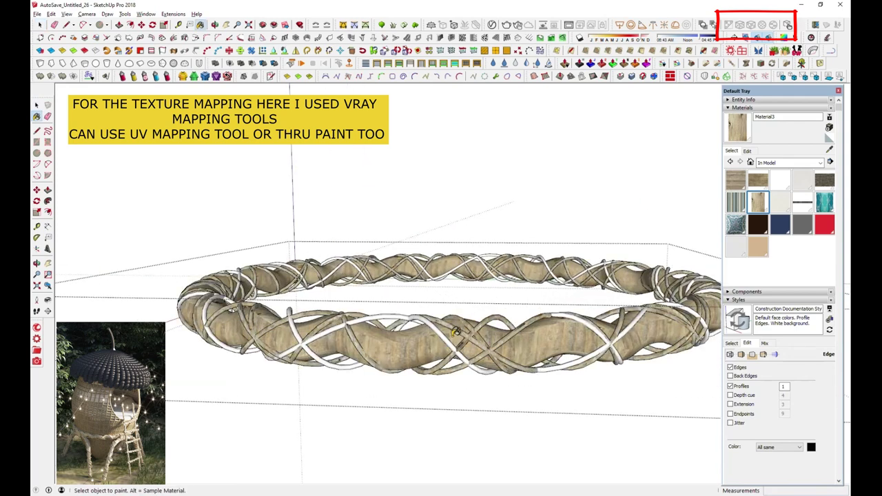
key(space)
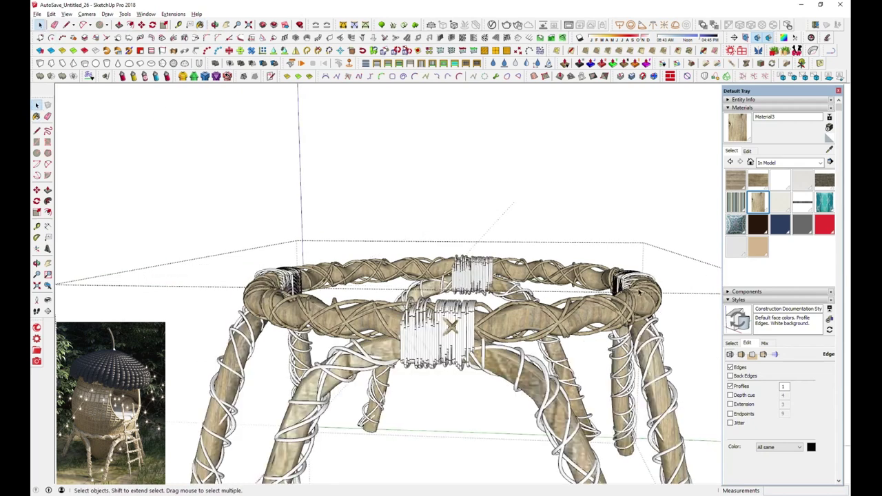
click(500, 348)
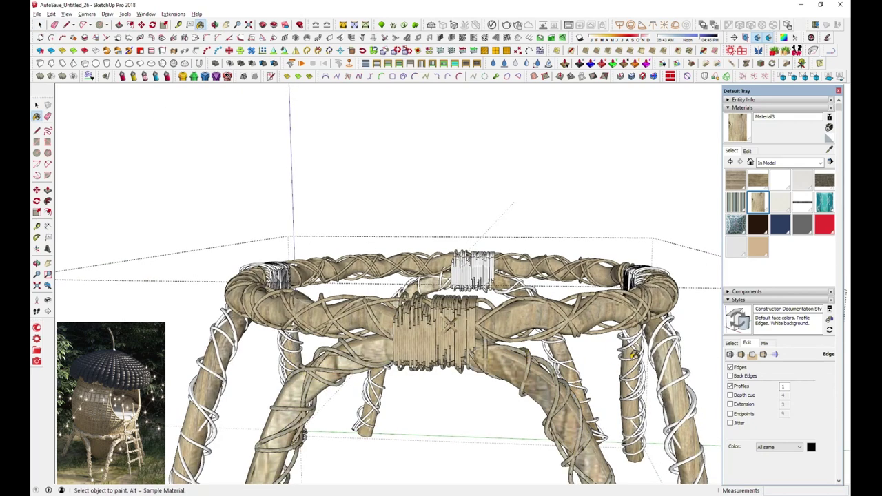
click(632, 355)
click(572, 354)
click(490, 262)
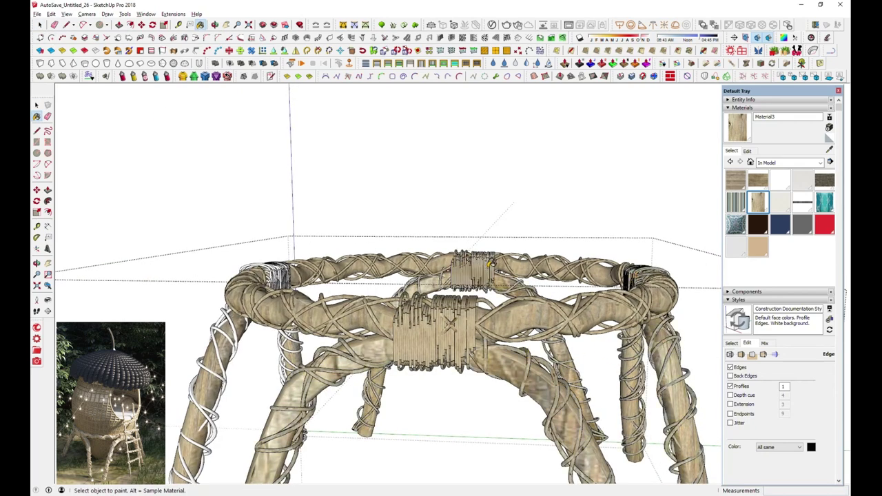
click(292, 334)
middle_drag(293, 334, 207, 276)
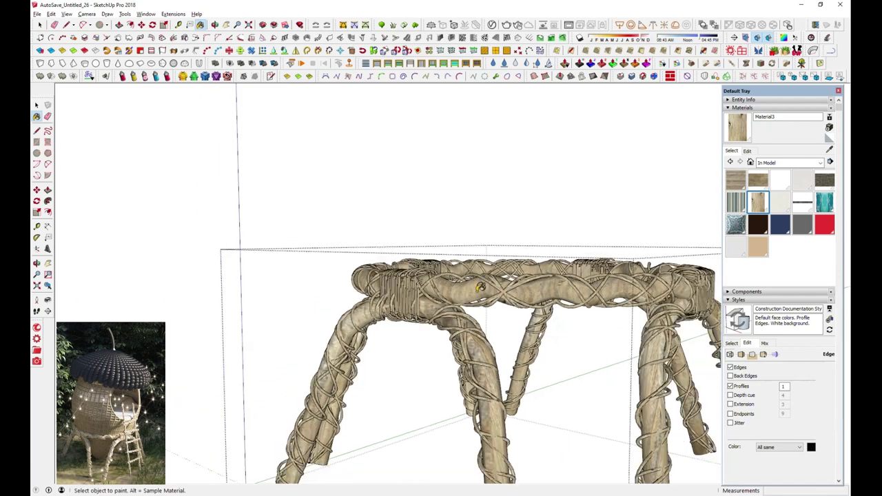
click(39, 25)
scroll(517, 275, down, 5)
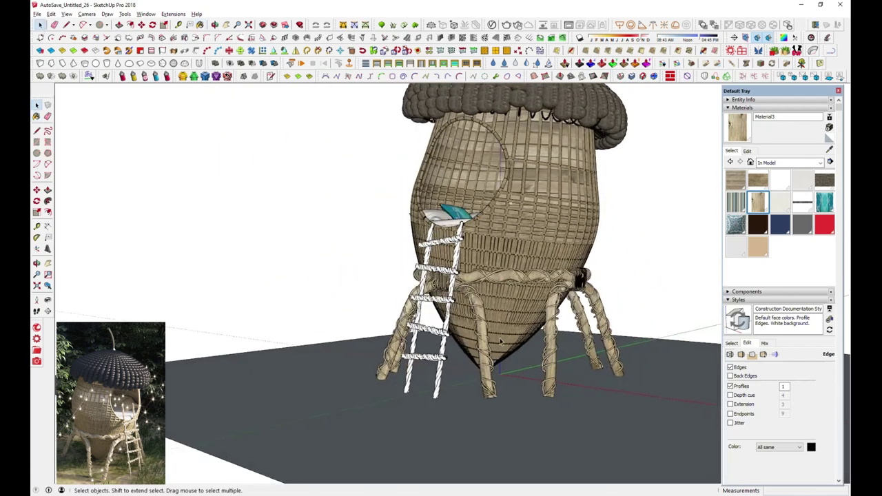
Open the ladder group and paint two of its rungs with wood.
mouse_move(482, 289)
middle_down()
mouse_move(553, 280)
mouse_move(589, 305)
middle_up()
scroll(553, 214, up, 3)
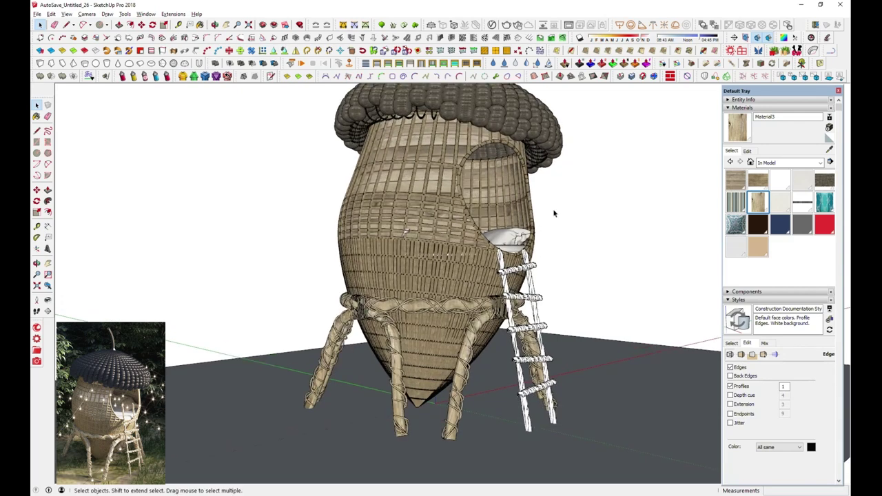
double_click(524, 330)
click(523, 329)
scroll(545, 330, up, 3)
scroll(558, 328, up, 3)
key(b)
click(560, 317)
click(531, 207)
Select all ladder rails and rungs with Ctrl+A, paint them wood, and exit the group.
scroll(512, 291, down, 3)
scroll(512, 292, down, 5)
key(space)
scroll(432, 142, down, 2)
key(ctrl+a)
key(b)
click(514, 272)
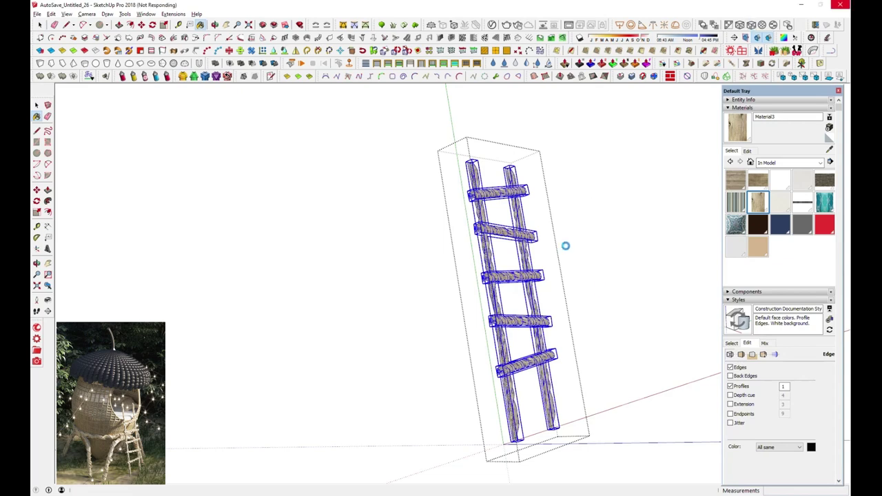
key(Escape)
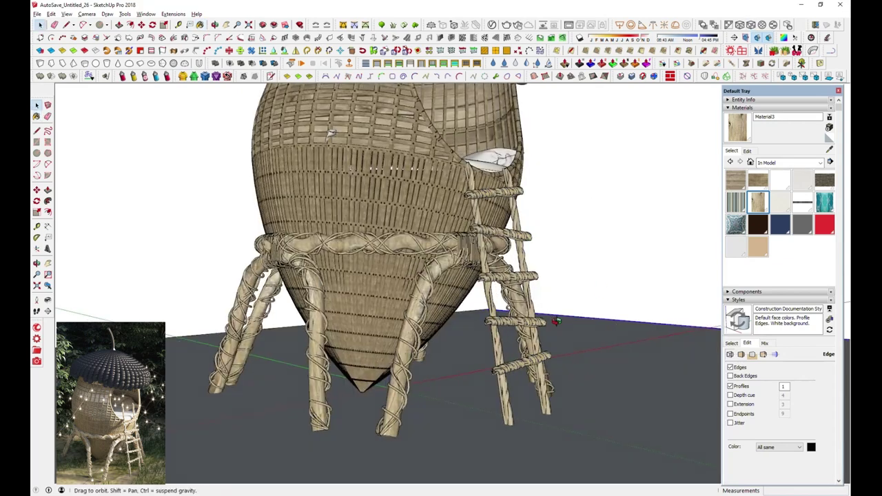
Orbit around the finished acorn pod to view the three pods side by side.
middle_drag(601, 328, 523, 324)
scroll(554, 398, down, 3)
mouse_move(554, 397)
middle_down()
mouse_move(327, 311)
mouse_move(526, 340)
mouse_move(350, 335)
mouse_move(496, 324)
middle_up()
scroll(526, 340, down, 5)
middle_drag(551, 340, 552, 351)
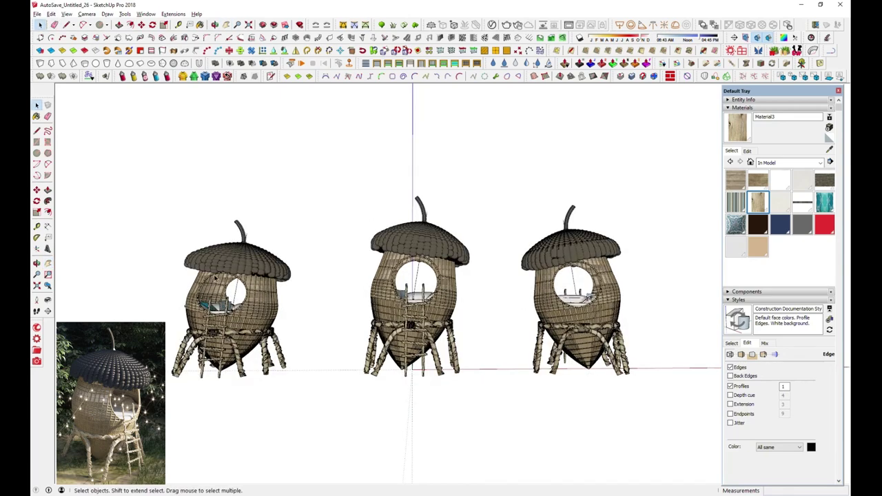
View the landscaped four-pod scene from the right, then orbit and pan above the platform.
key(3)
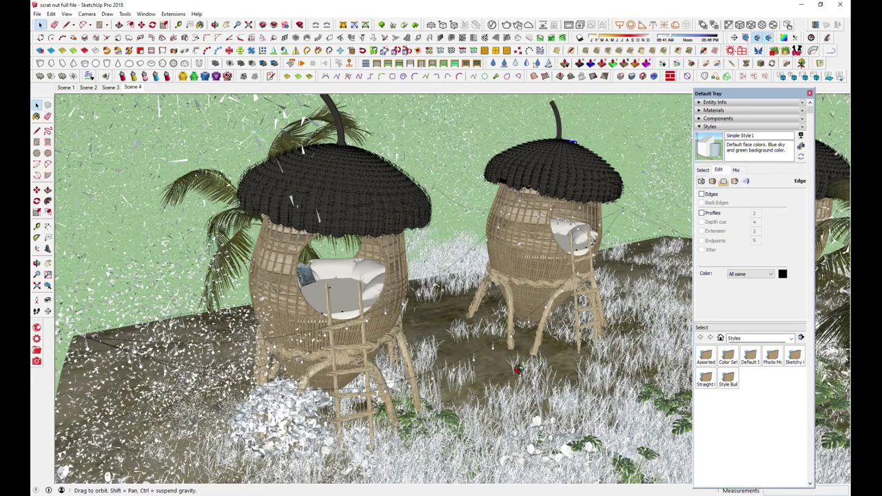
drag(518, 368, 352, 405)
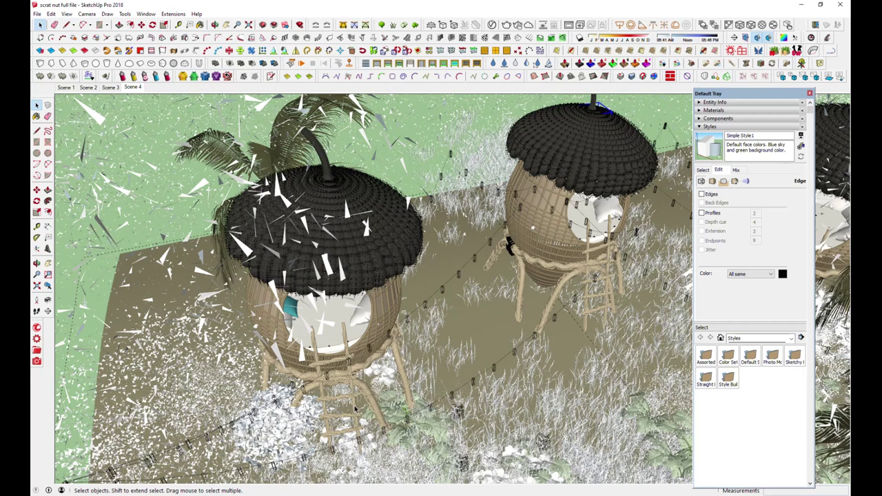
scroll(354, 408, down, 3)
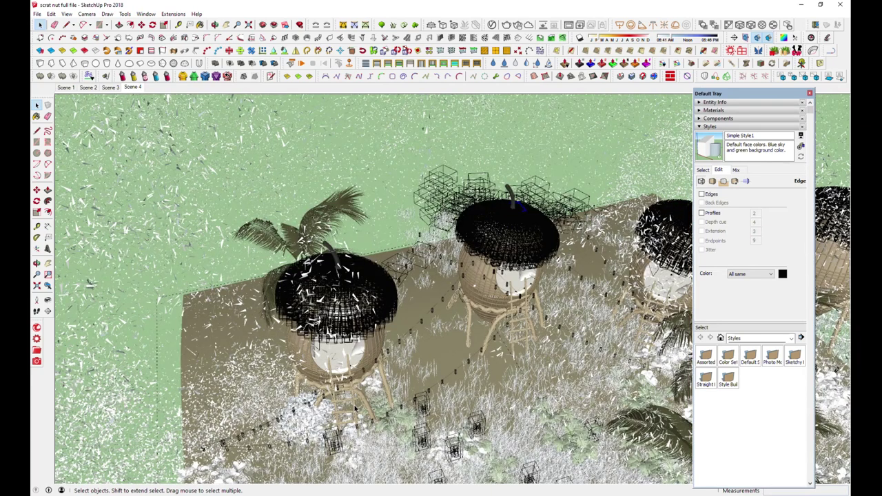
scroll(355, 408, down, 2)
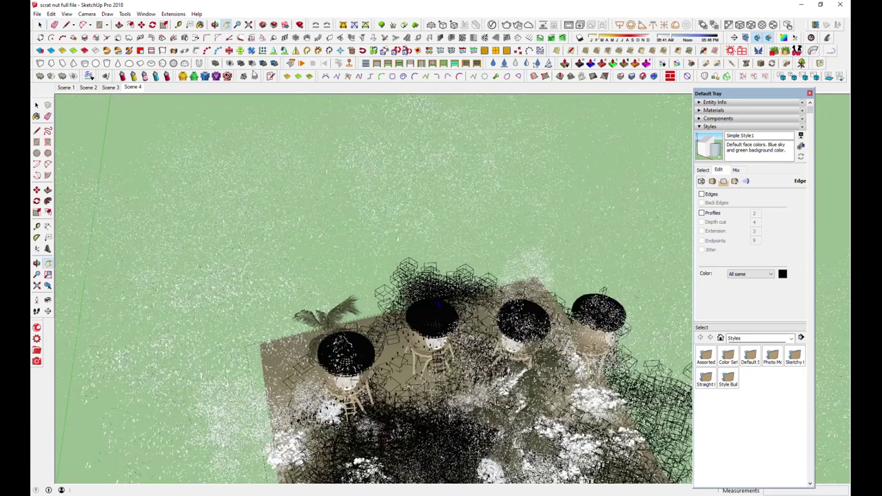
drag(356, 218, 347, 249)
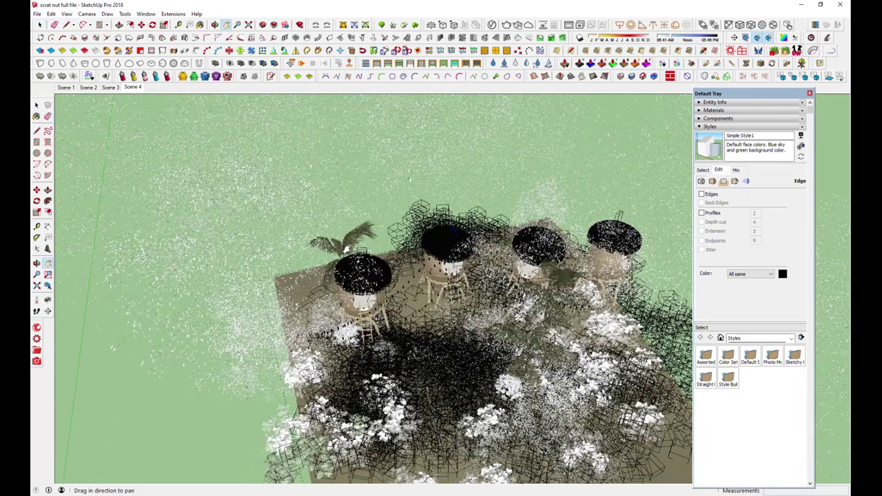
middle_drag(347, 249, 648, 318)
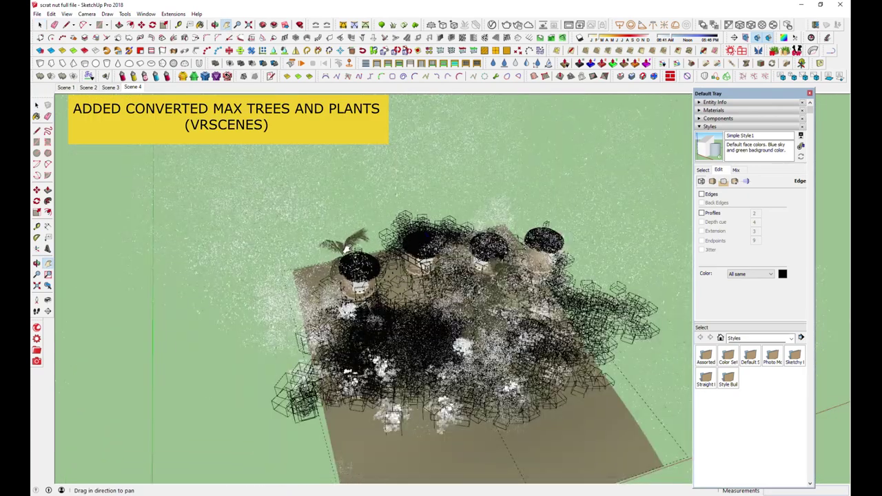
Toggle edge display off and on, hide edges with Ctrl+E, and go to Scene 4.
click(702, 195)
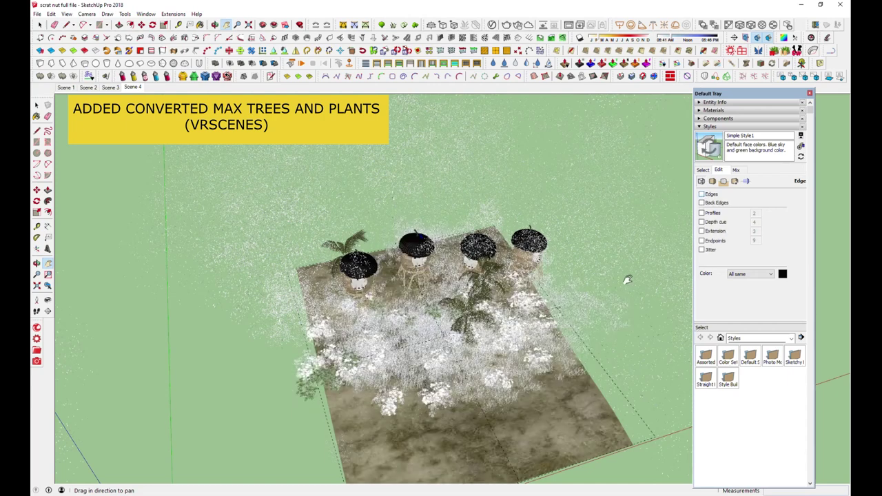
click(702, 195)
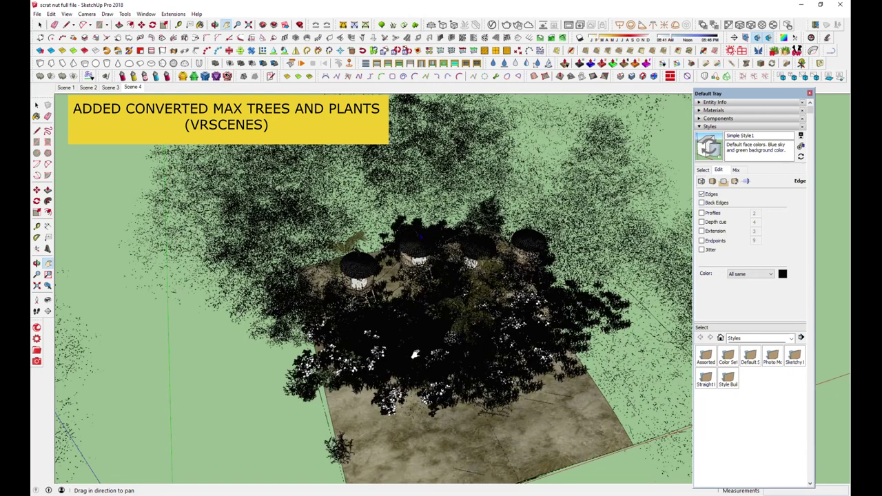
mouse_move(486, 330)
middle_down()
mouse_move(544, 305)
mouse_move(507, 188)
mouse_move(407, 238)
middle_up()
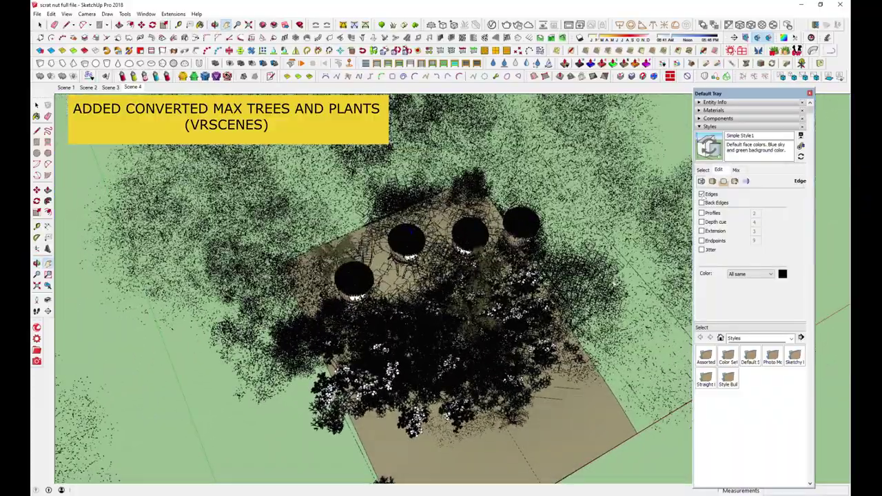
key(ctrl+e)
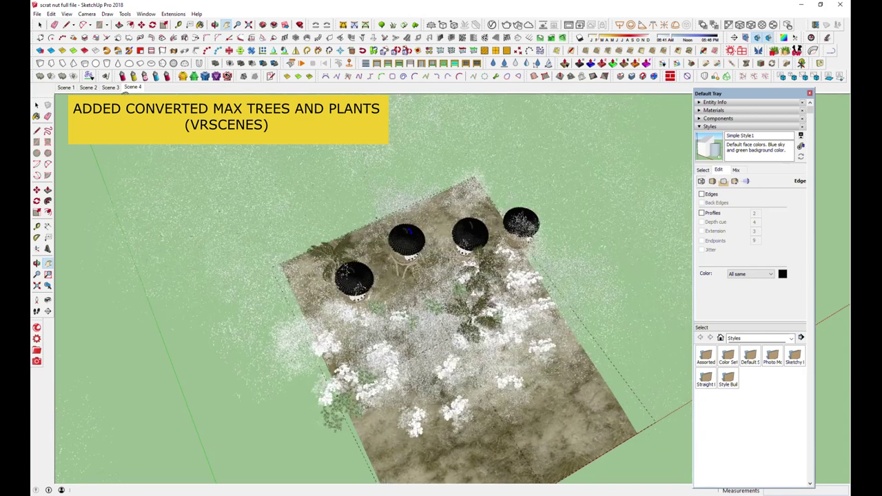
click(131, 87)
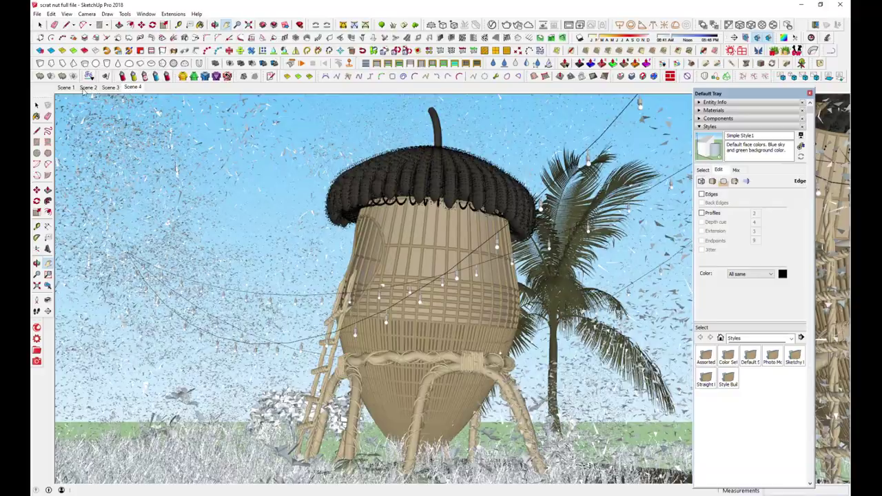
Cycle through Scenes 1, 3 and 4, then open the V-Ray Asset Editor.
click(67, 87)
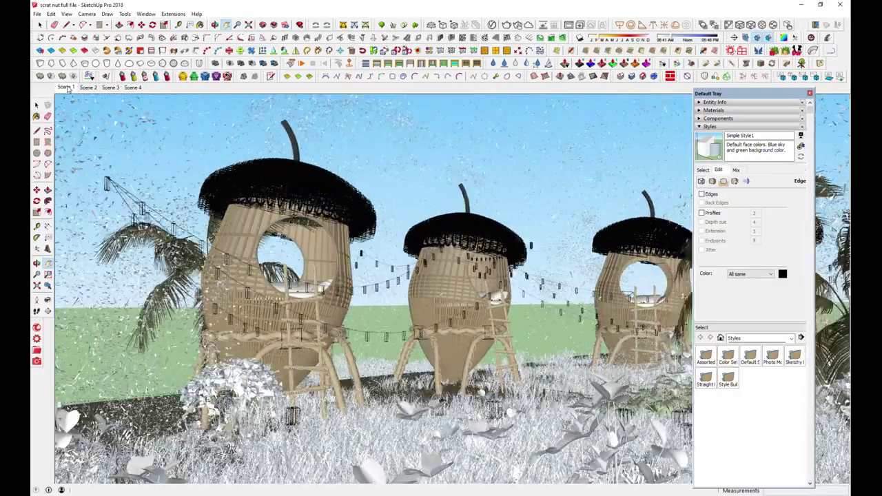
click(88, 87)
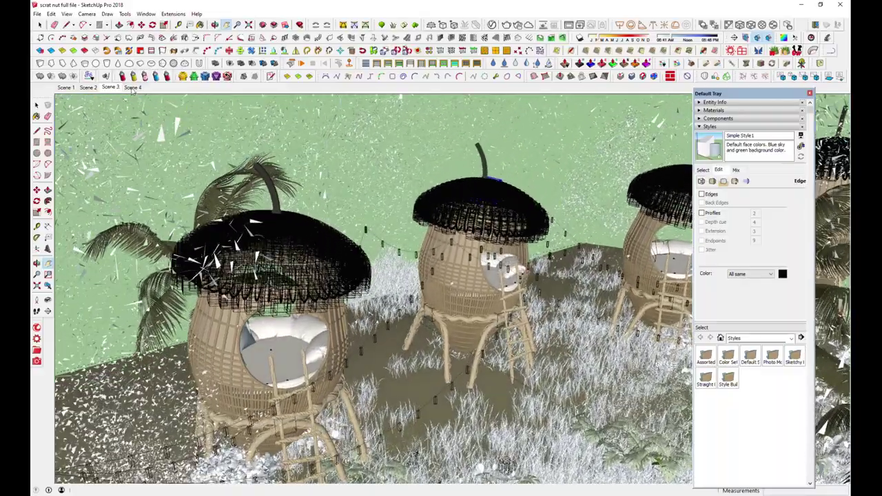
click(132, 88)
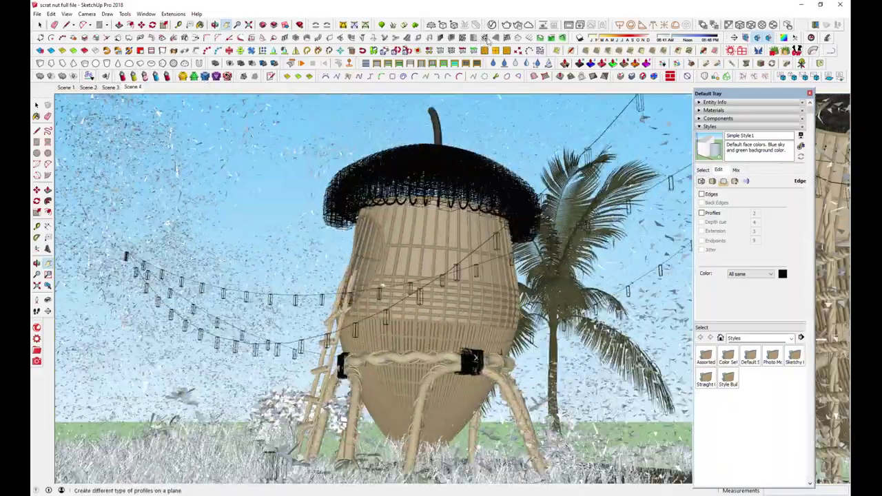
click(492, 25)
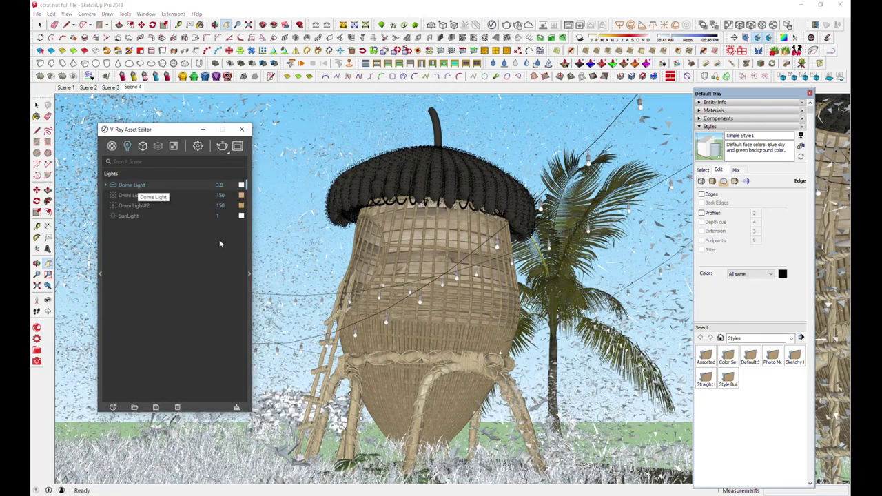
Inspect the Dome Light's HDR texture: Color Correction (Saturation 0.22) and its HDRI bitmap.
click(251, 274)
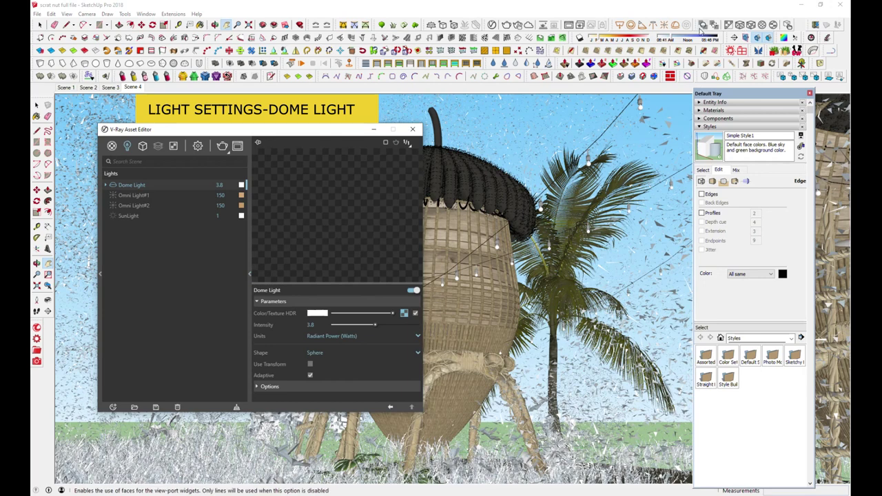
click(402, 313)
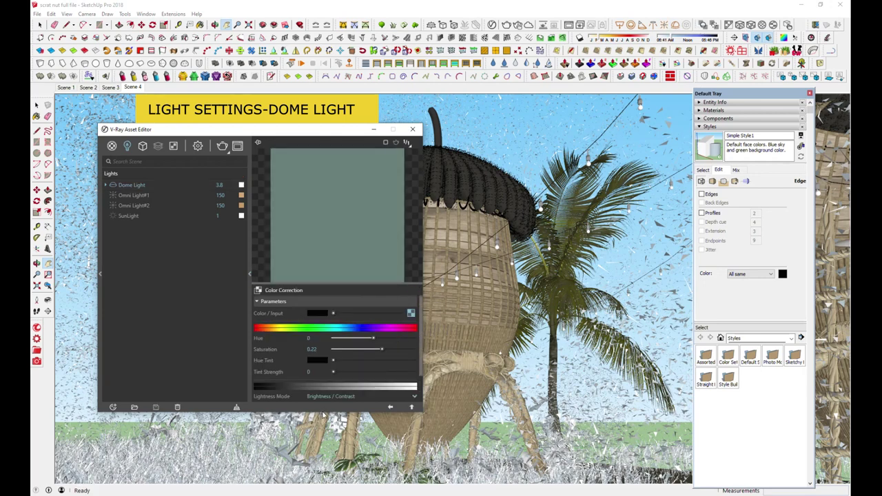
drag(322, 411, 312, 451)
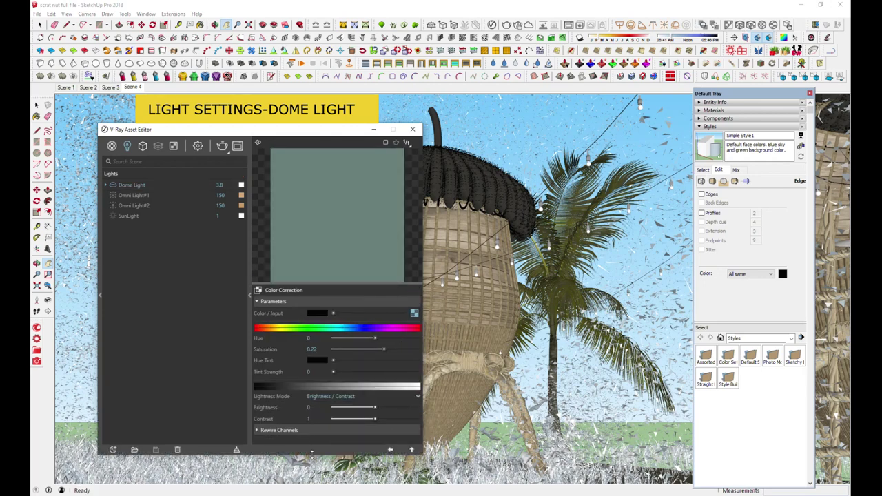
click(413, 313)
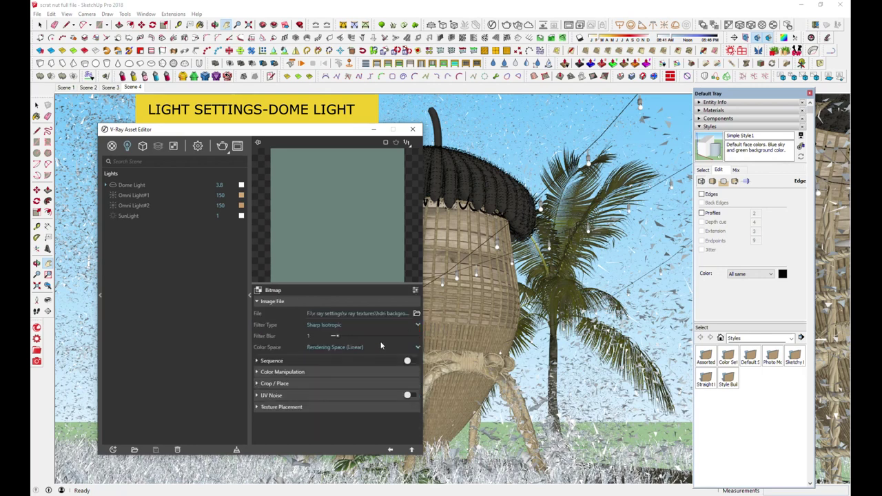
click(390, 450)
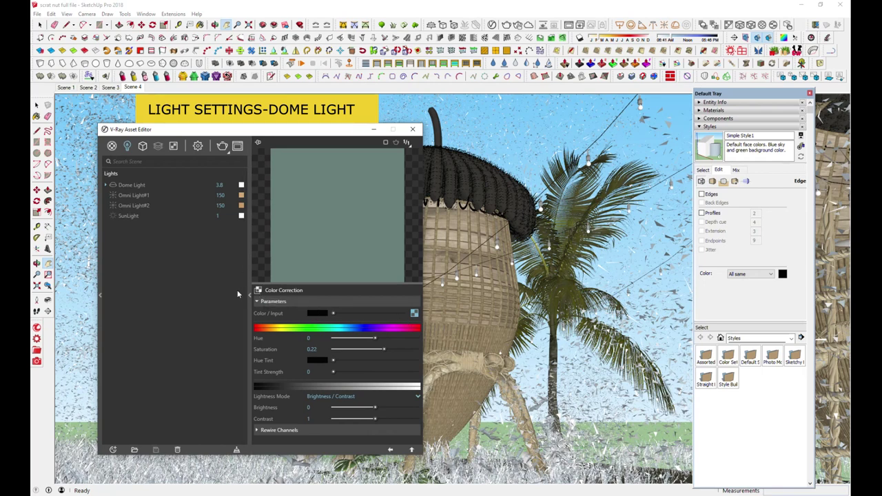
Select Omni Light#1's objects in the scene and switch to the Scene 1 view.
click(124, 195)
right_click(125, 197)
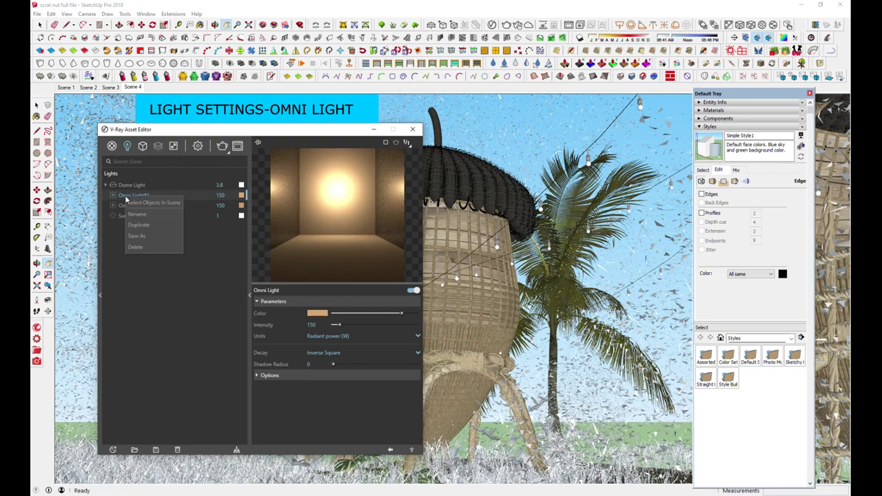
click(144, 202)
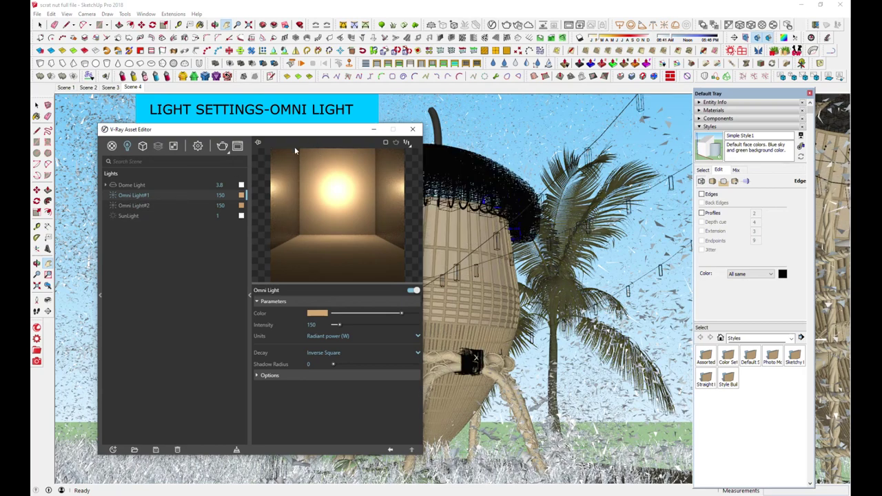
drag(268, 129, 185, 167)
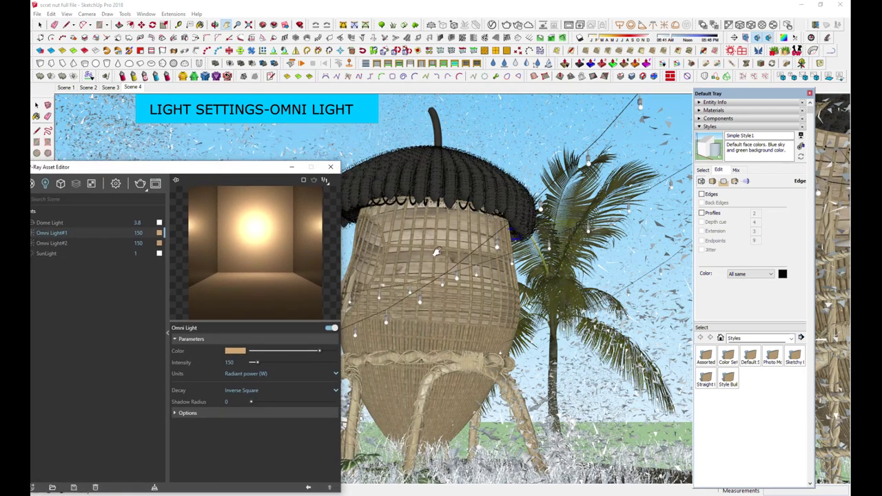
middle_drag(460, 251, 786, 281)
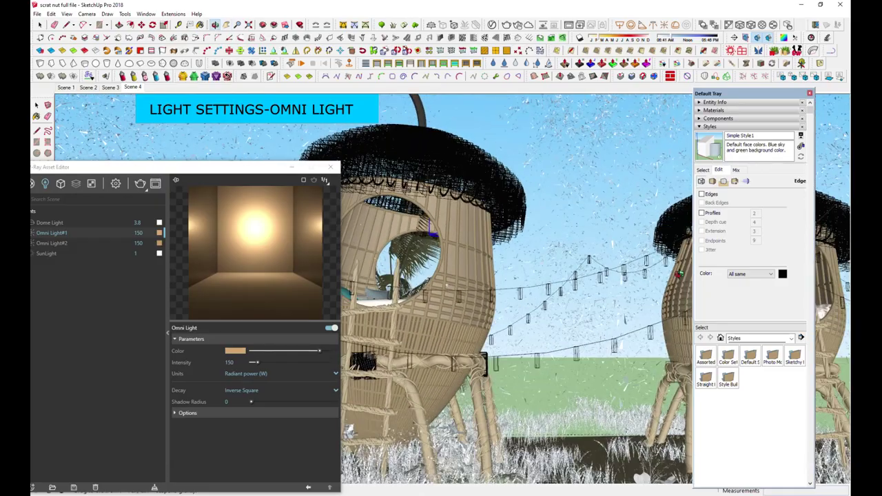
click(67, 88)
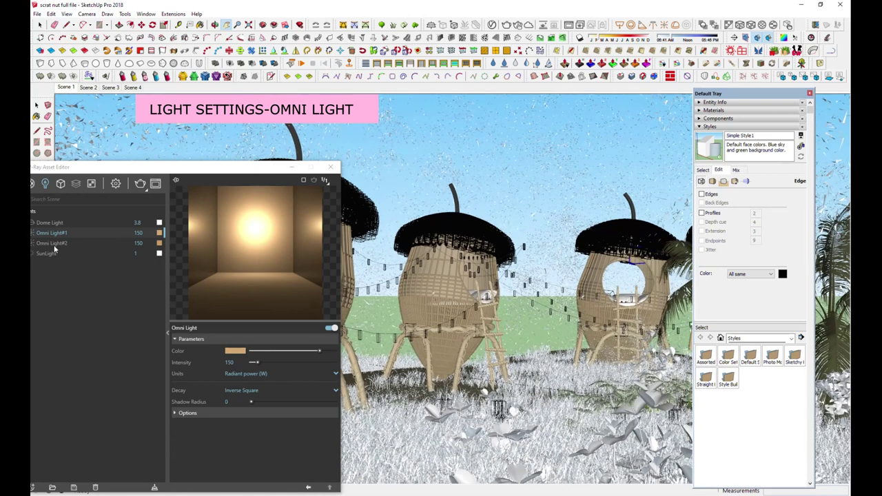
Check Omni Light#2, then show the SunLight settings (CIE Overcast, Horizontal Illum. 25000).
click(54, 245)
right_click(54, 246)
click(146, 272)
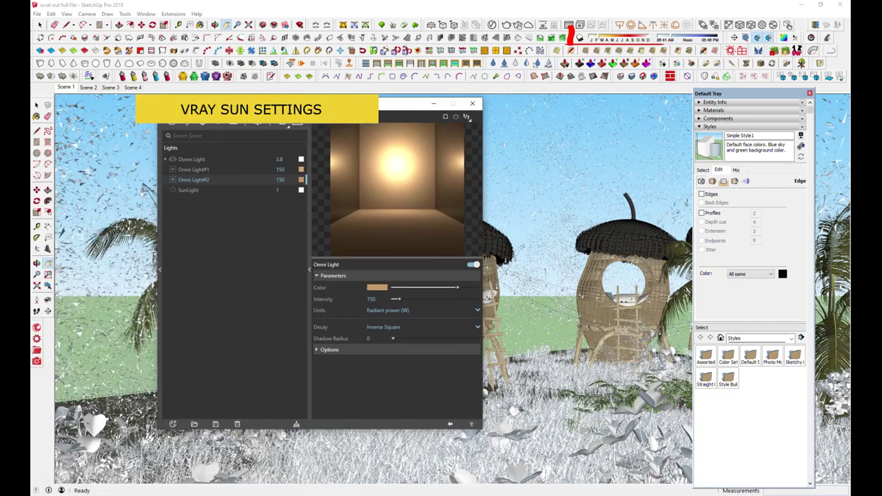
click(185, 190)
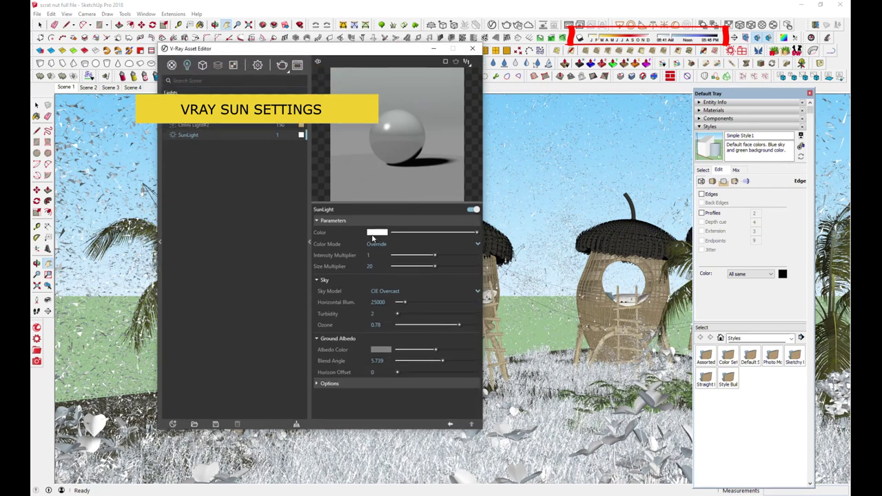
Expand the SunLight's shadow and affect options and shift the editor window lower.
click(365, 383)
scroll(392, 381, down, 1)
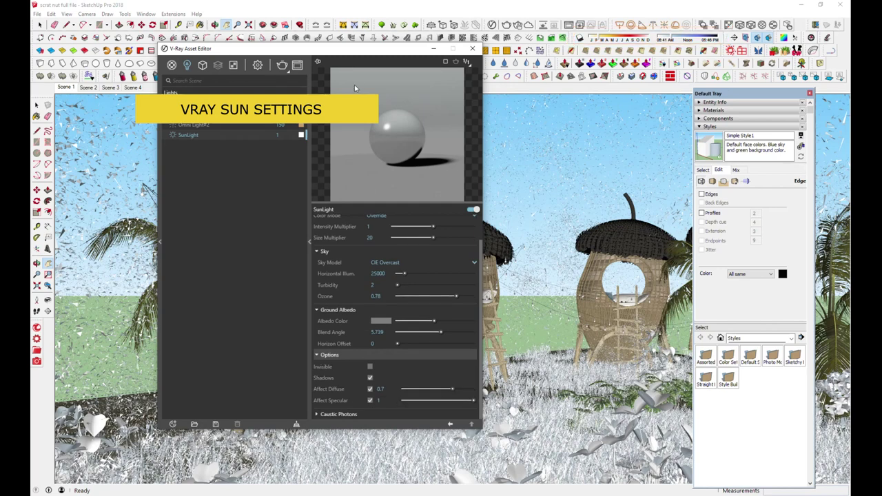
drag(372, 54, 369, 86)
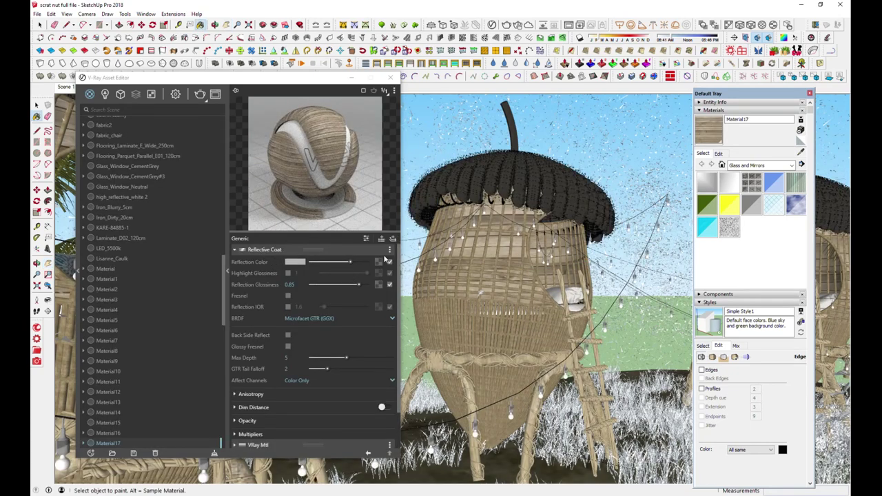
Expand Material17's base diffuse and bump settings.
scroll(325, 400, down, 2)
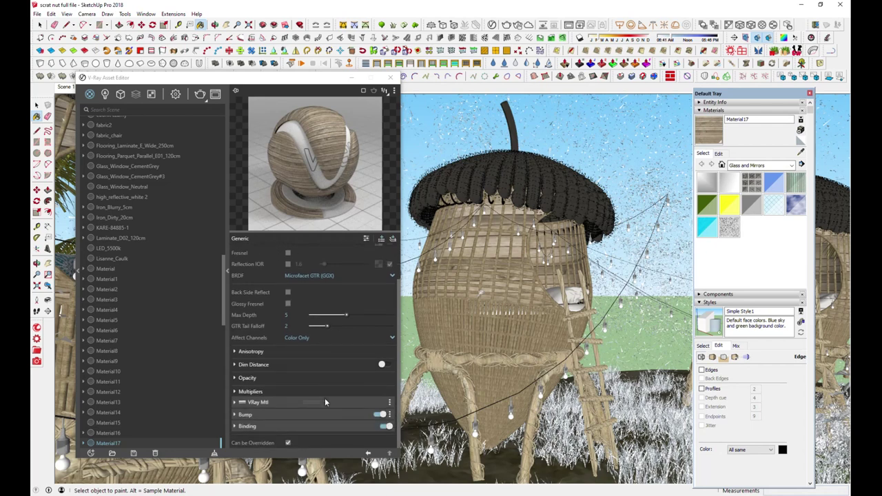
click(264, 403)
scroll(319, 389, down, 4)
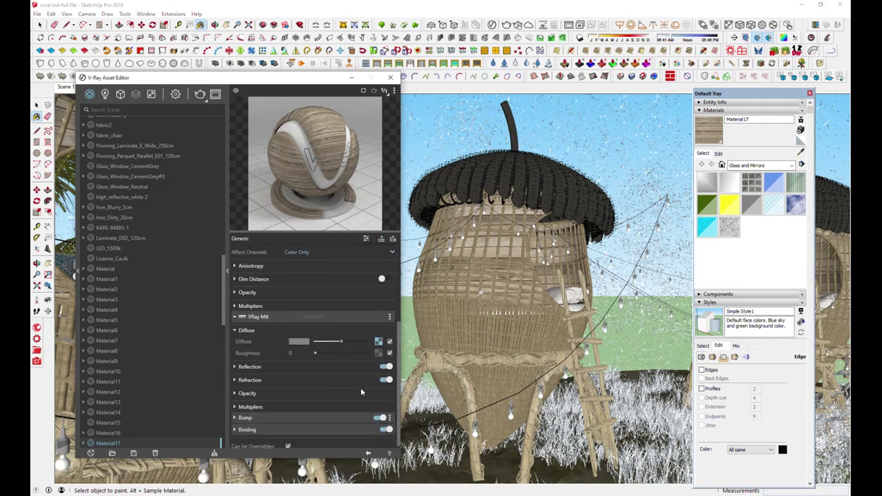
click(245, 418)
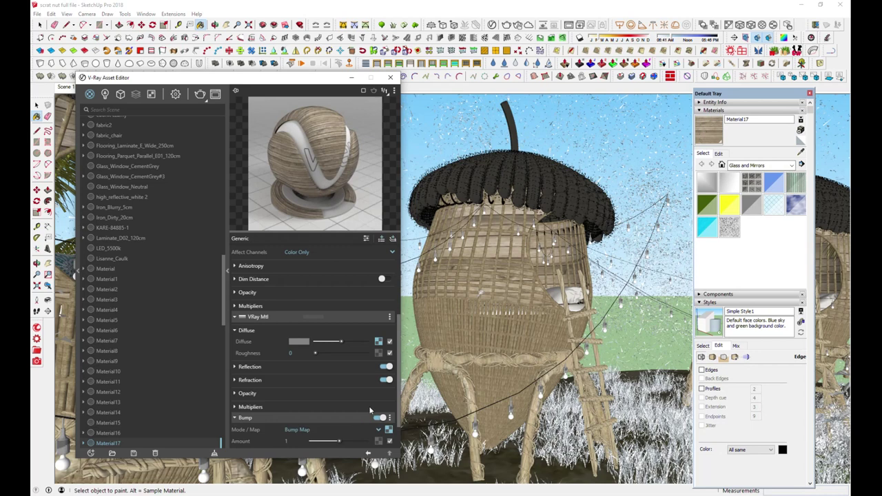
View Material17's wood bump bitmap, then sample Material13 from an acorn pod.
scroll(368, 405, down, 2)
click(387, 396)
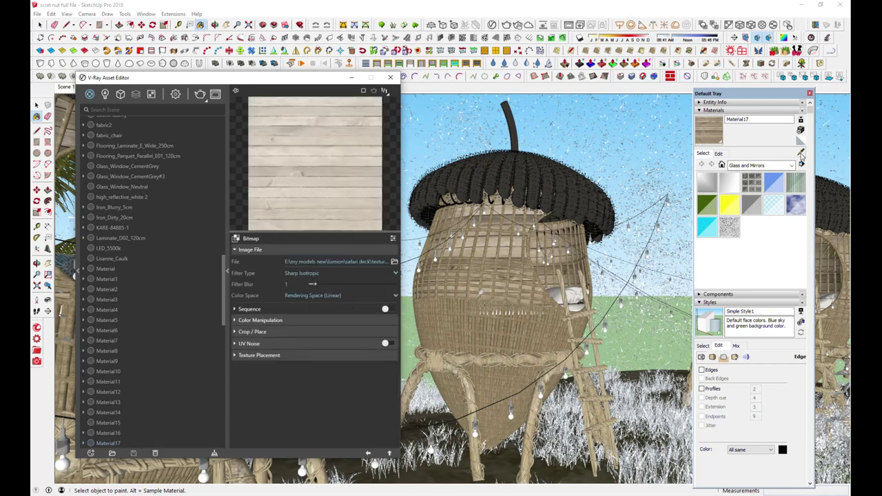
key(alt)
alt+click(540, 403)
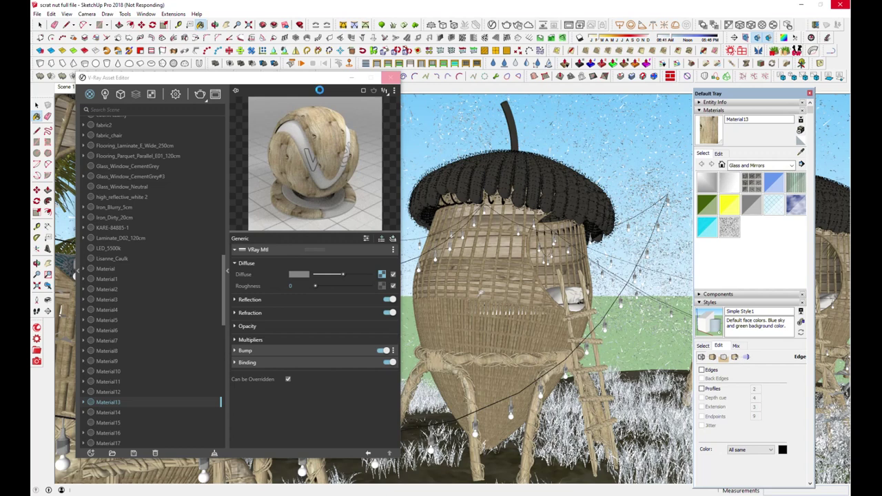
Add a Reflective Coat with 0.8 glossiness to Material13, then sample Laminate_D02_120cm.
click(392, 240)
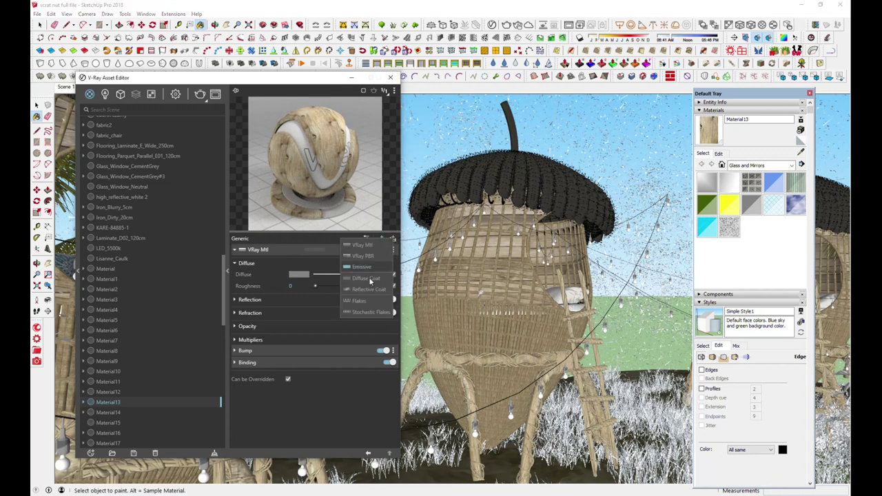
click(365, 290)
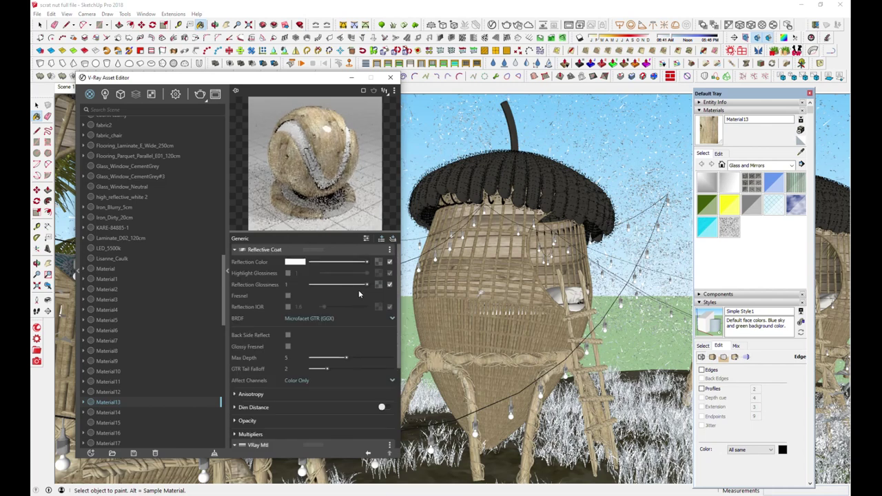
mouse_move(367, 263)
mouse_down()
mouse_move(349, 262)
mouse_move(356, 288)
mouse_up()
click(800, 153)
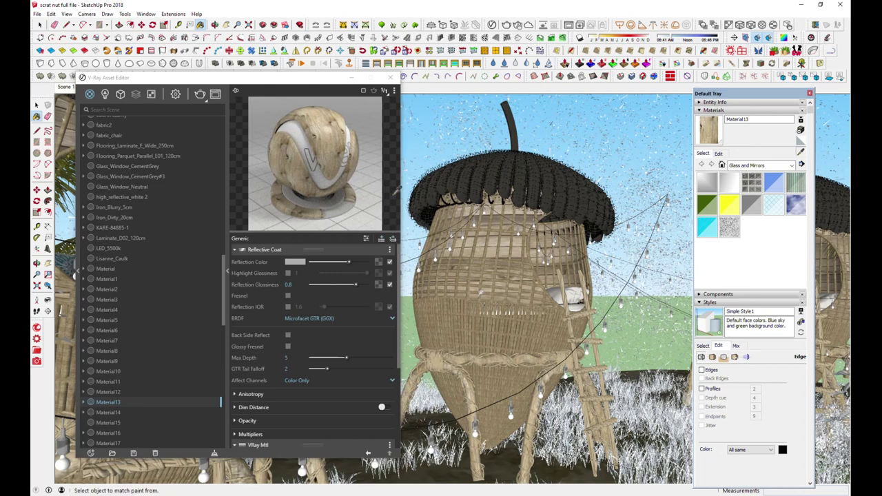
click(331, 143)
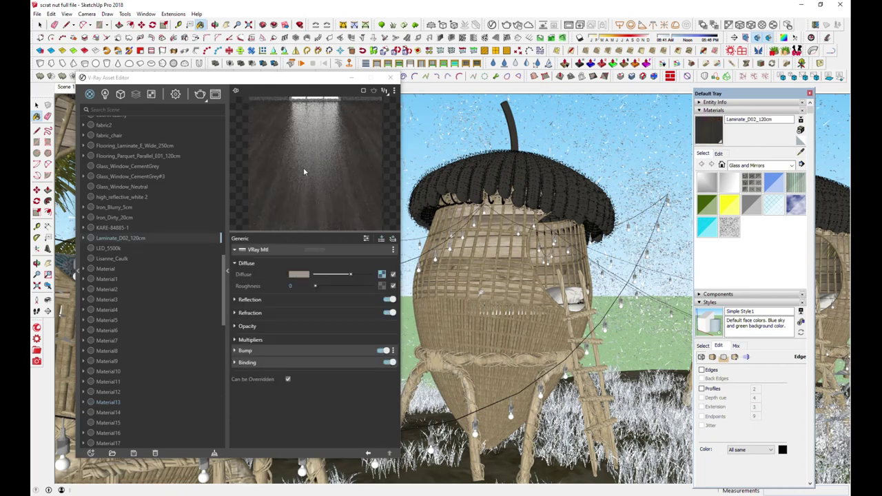
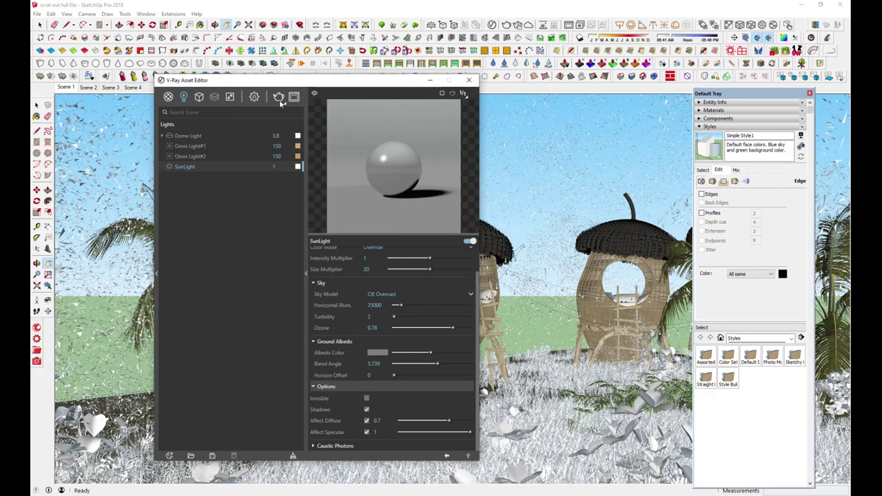
Open the V-Ray render settings and the frame buffer with the finished acorn-house forest render.
click(254, 98)
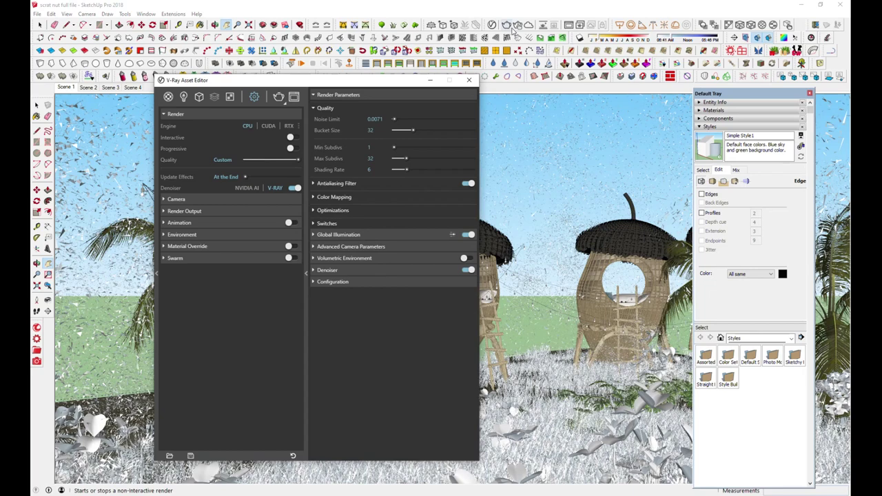
click(517, 28)
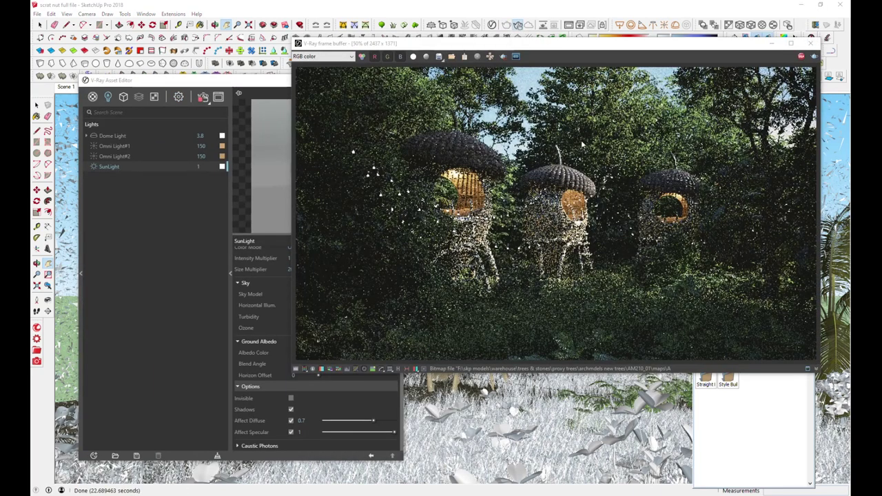
Arrange the Asset Editor and frame buffer side by side, then enable the SunLight for a daylight re-render.
drag(138, 79, 99, 85)
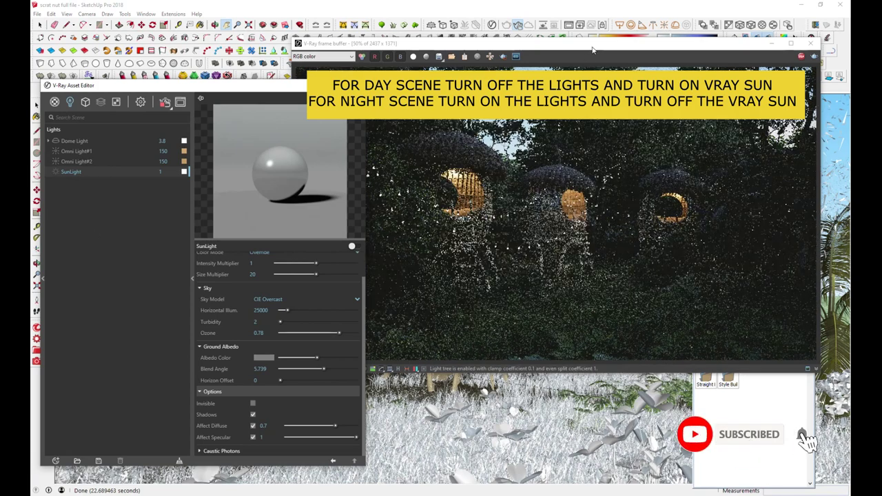
drag(598, 46, 605, 49)
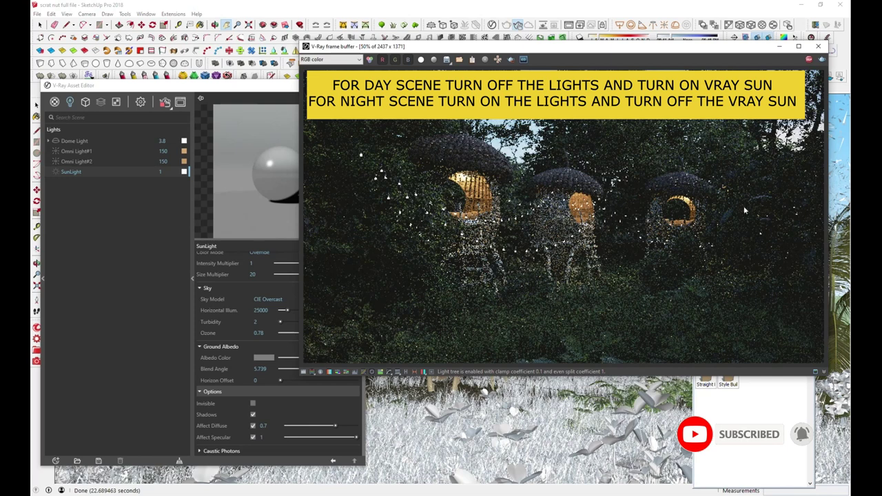
click(55, 177)
click(354, 246)
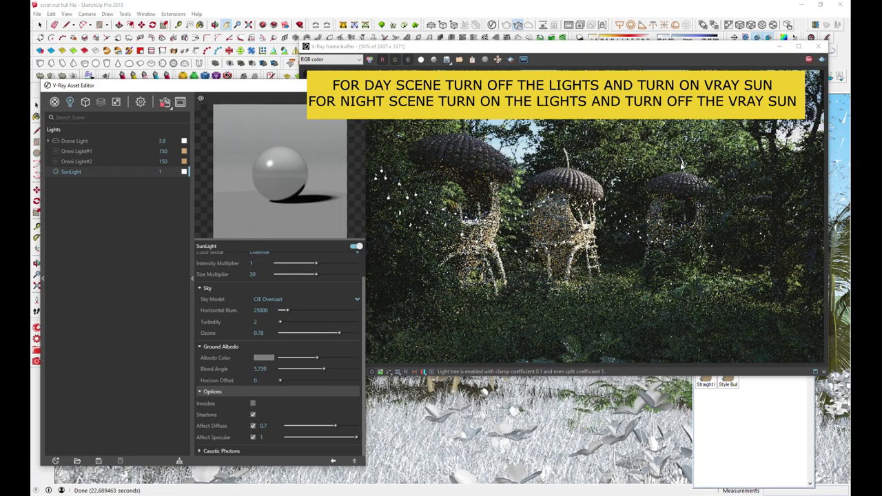
click(141, 101)
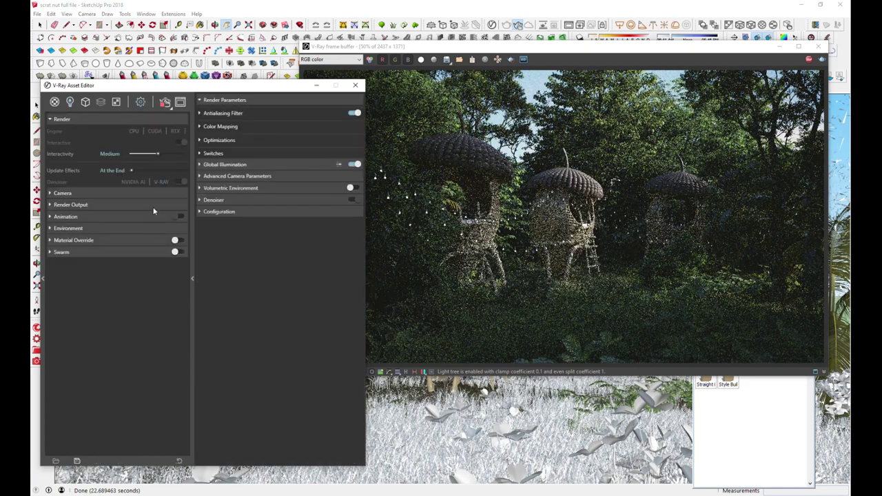
Render with Interactive mode off and expand the Camera's Depth of Field options.
click(167, 104)
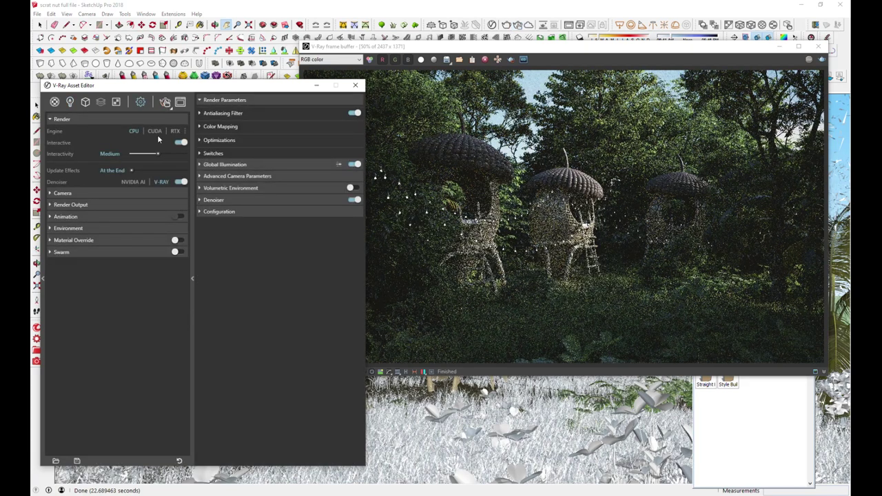
click(181, 142)
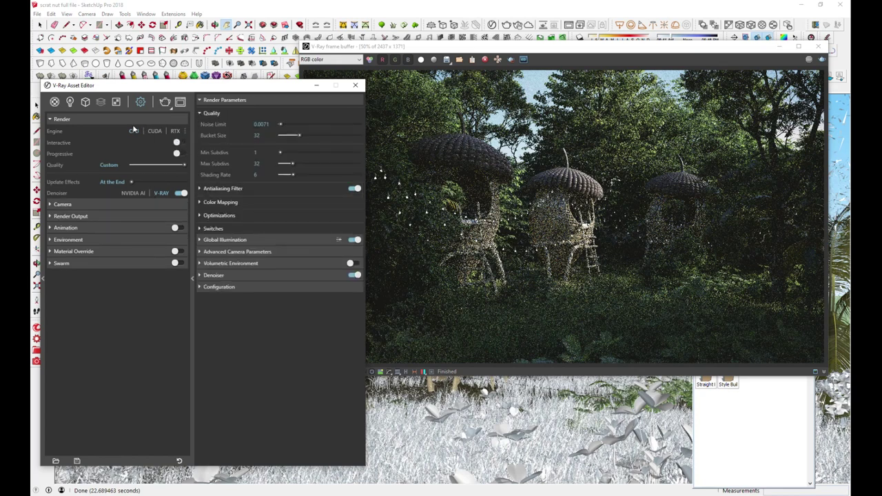
click(71, 204)
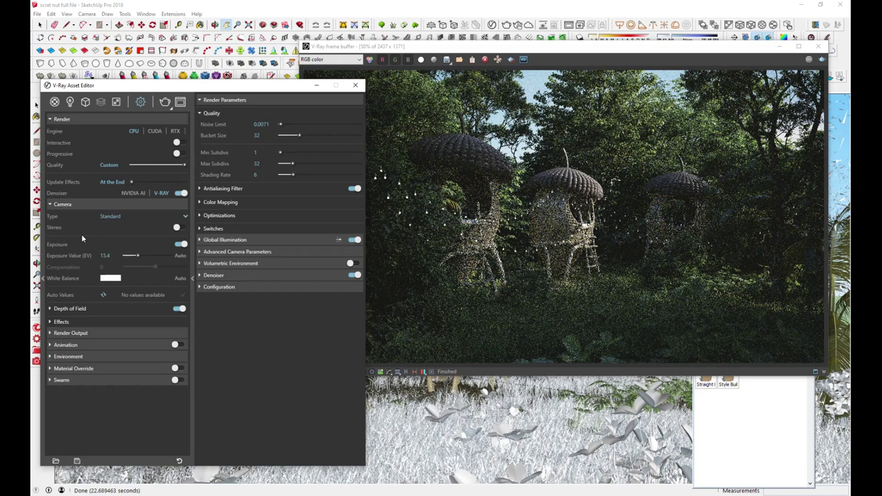
click(74, 310)
Pick the DOF focus on an acorn house (distance 703.0138), then expand Effects and Render Output.
click(184, 330)
drag(587, 52, 591, 320)
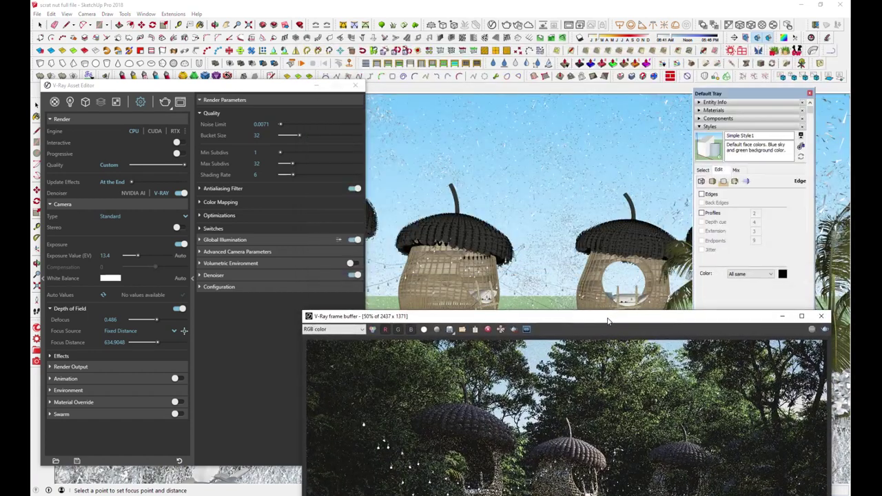
click(449, 273)
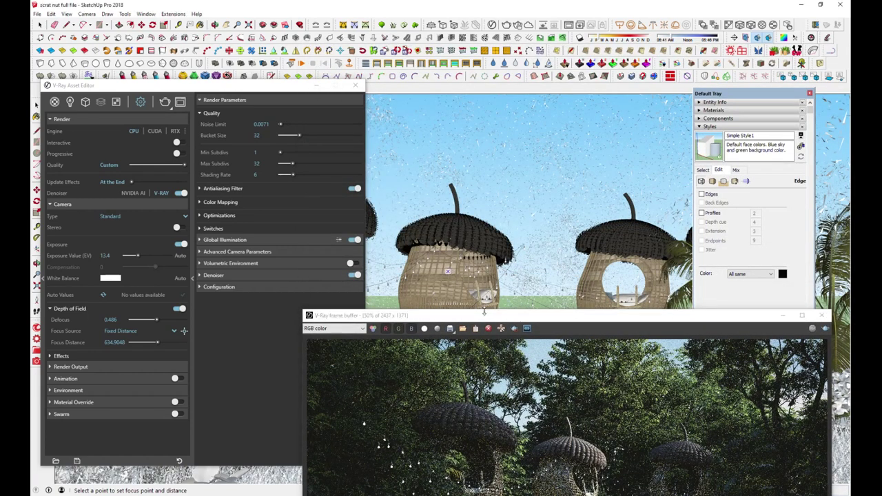
drag(485, 315, 498, 92)
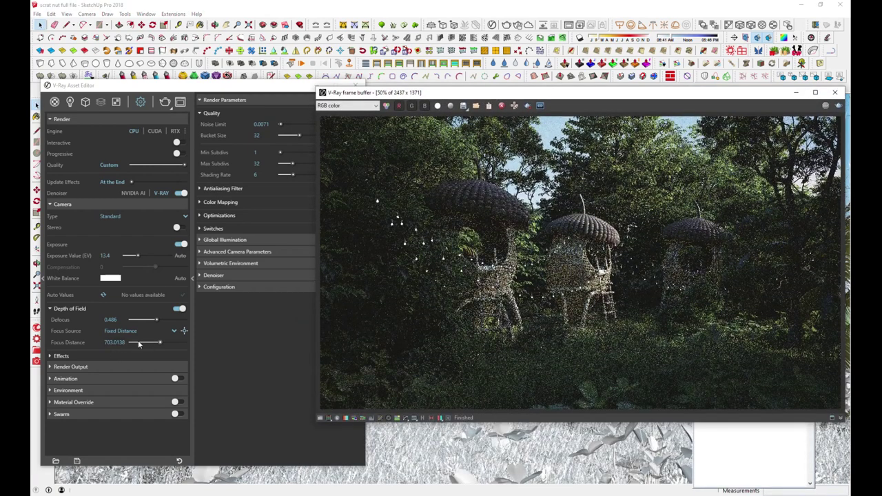
click(63, 356)
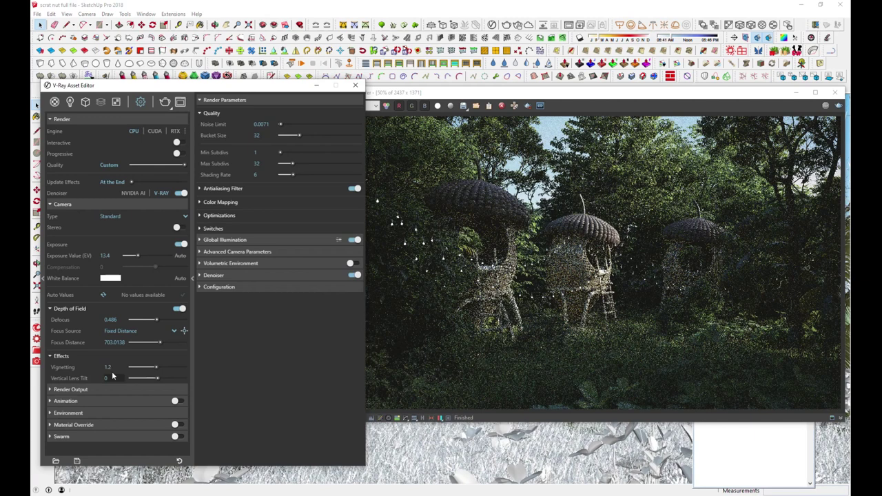
click(70, 390)
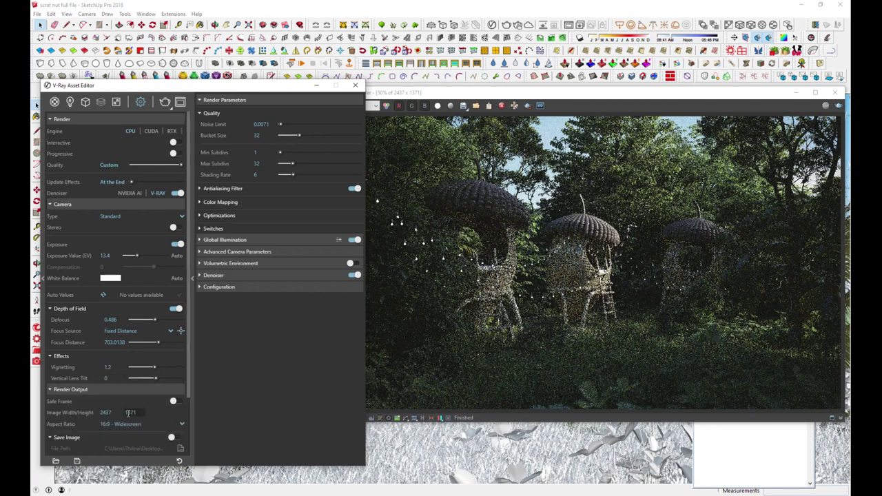
drag(180, 90, 198, 51)
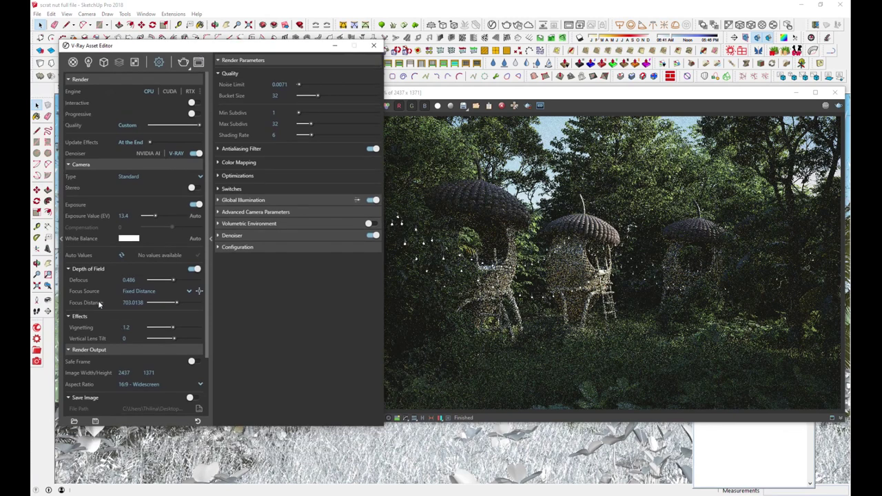
Inspect the Environment sky texture and SunLight settings, then return to the main render settings.
click(80, 165)
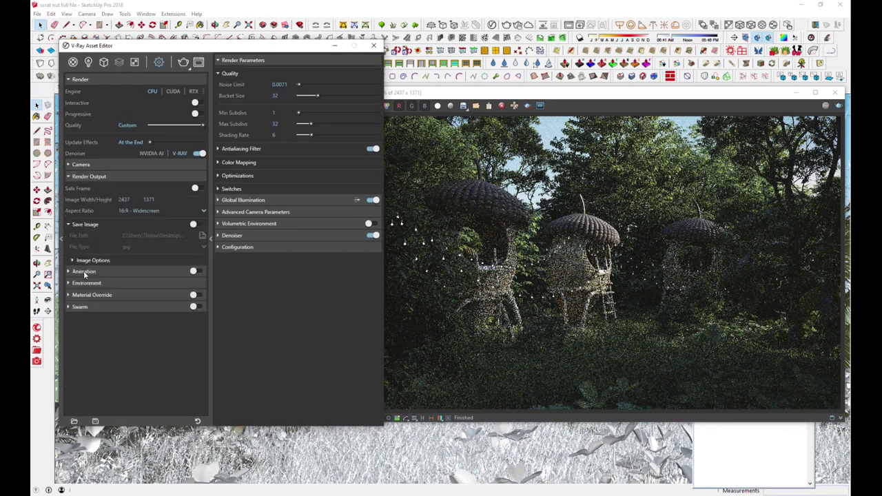
click(87, 283)
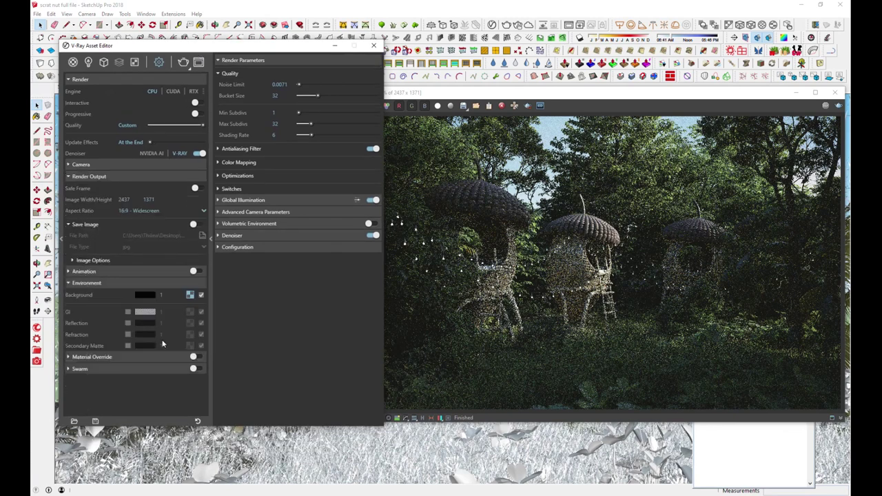
click(190, 295)
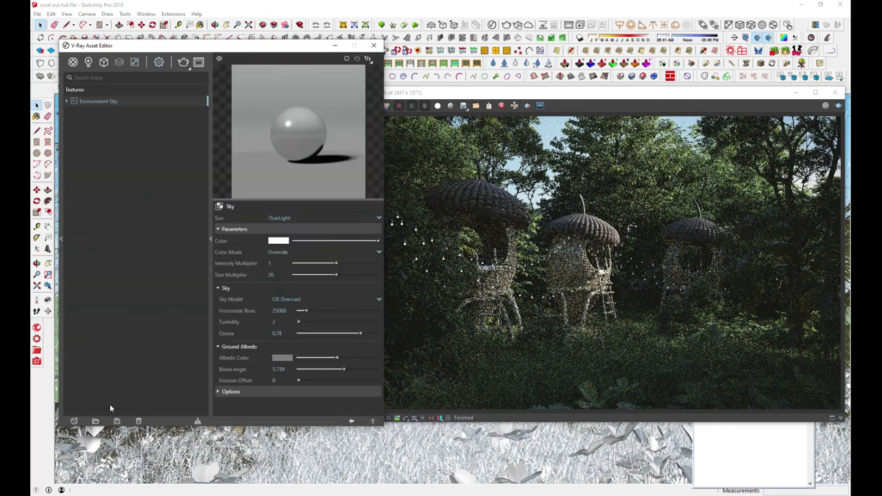
click(351, 422)
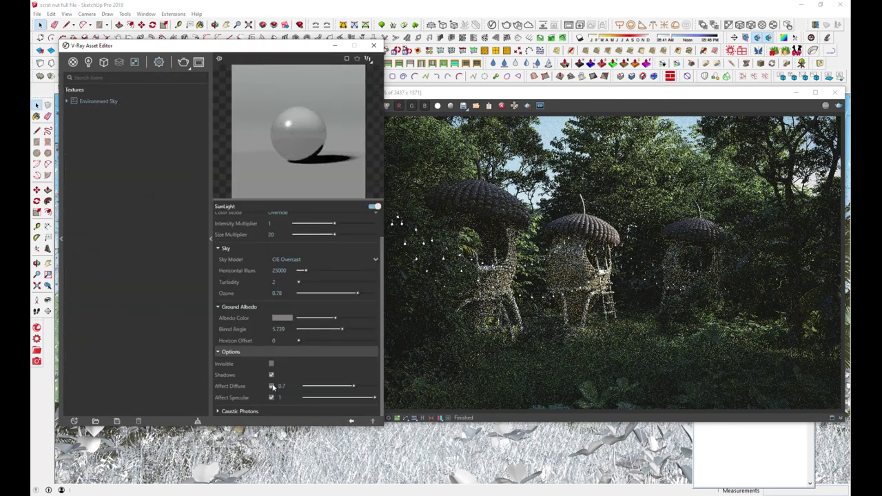
click(159, 62)
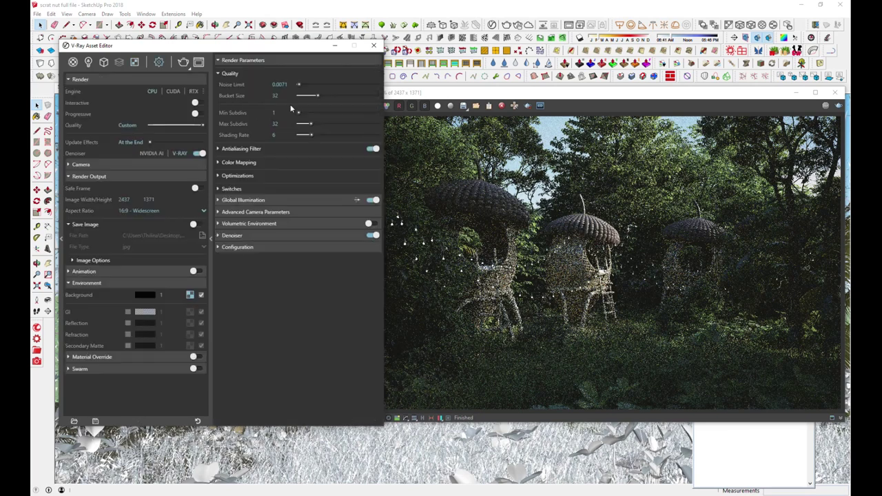
Review Color Mapping, Optimizations and GI, and keep the Denoiser preset at Mild.
click(244, 164)
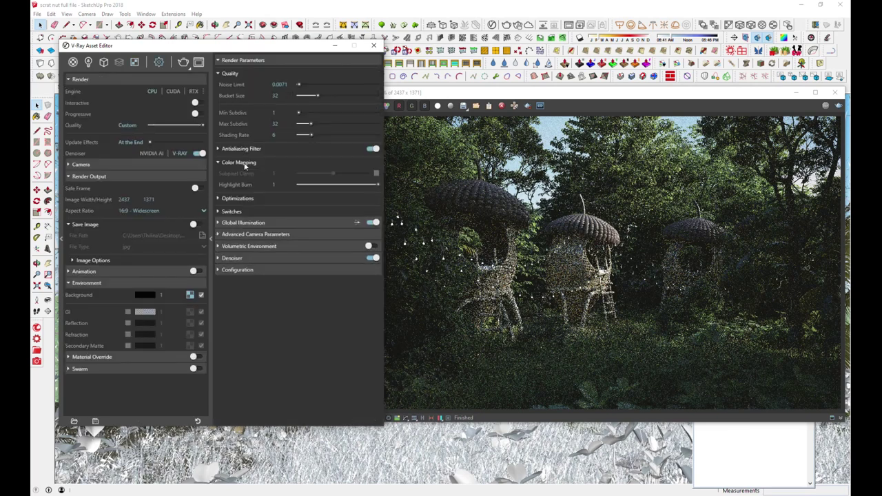
click(244, 163)
click(242, 175)
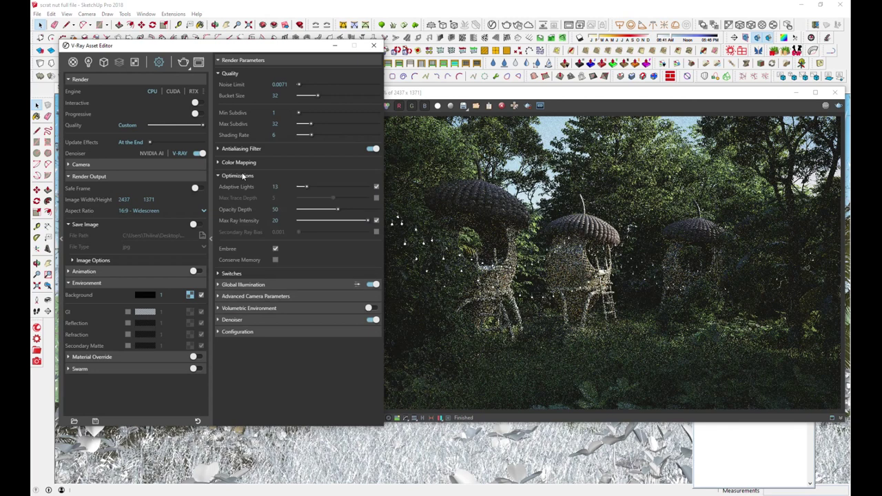
click(243, 177)
click(239, 201)
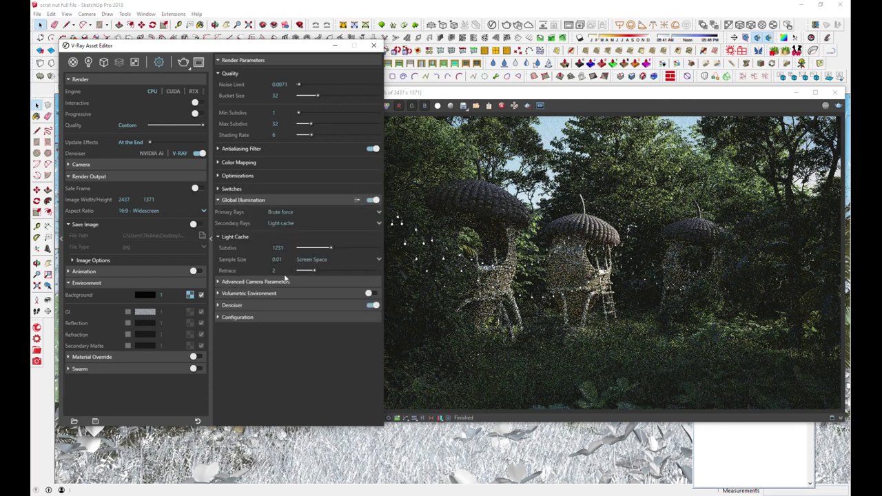
click(244, 200)
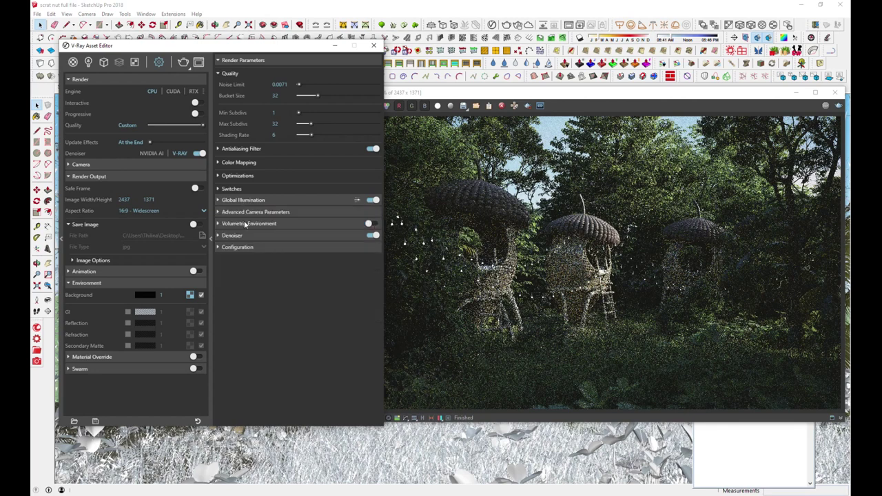
click(241, 234)
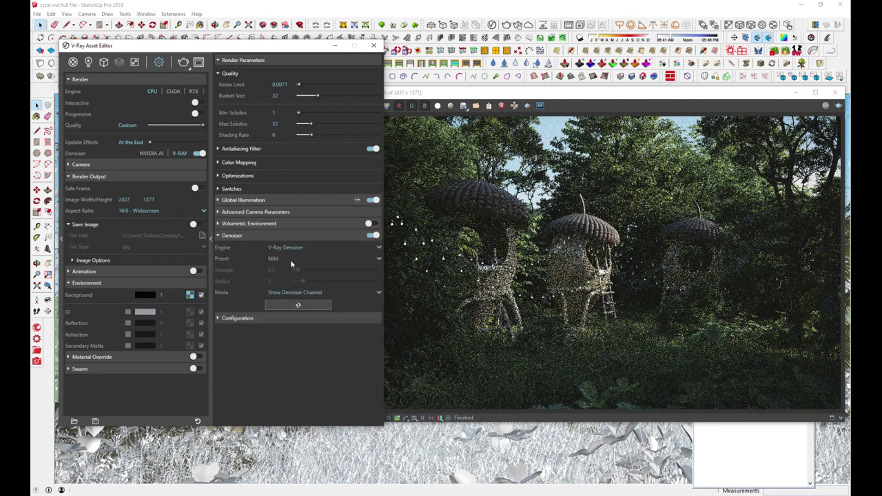
click(275, 259)
click(278, 270)
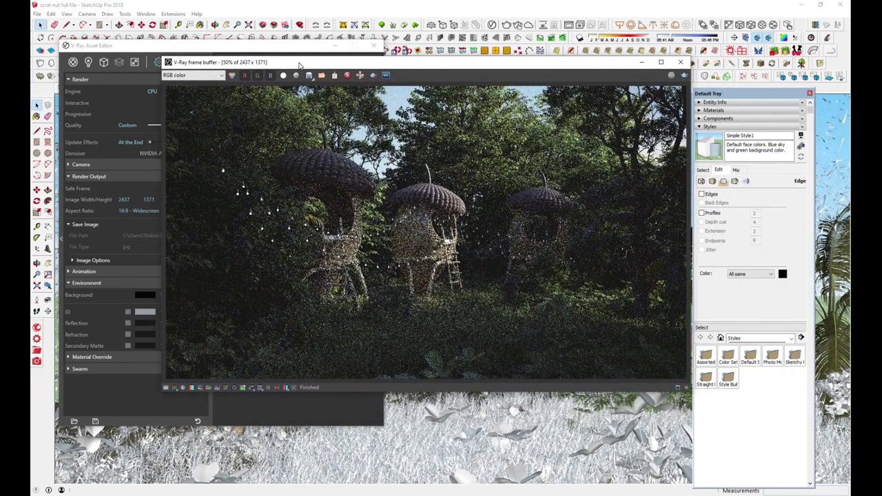
Enable exposure correction in the frame buffer, adjust exposure, and set highlight burn to 0.14.
click(165, 388)
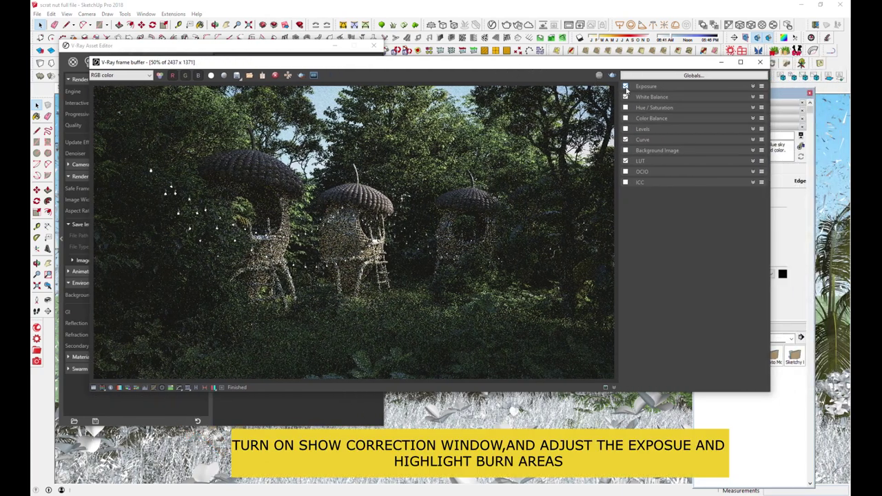
click(625, 86)
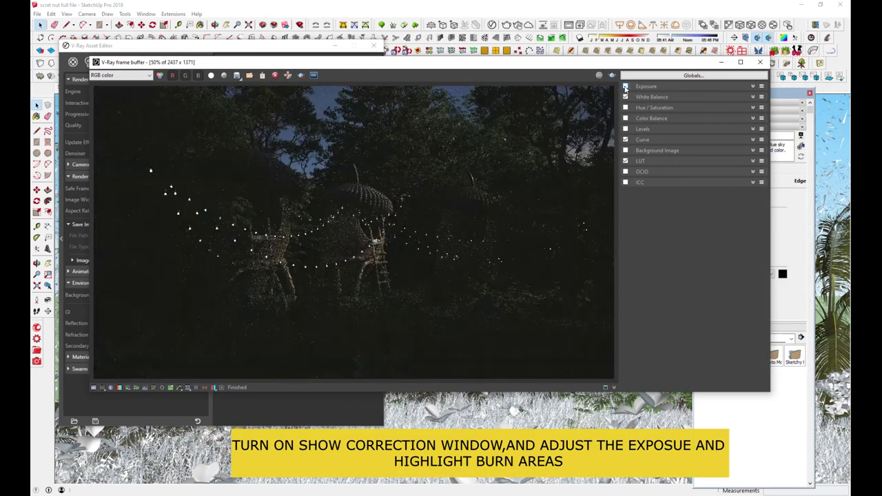
click(647, 87)
mouse_move(733, 108)
mouse_down()
mouse_move(718, 109)
mouse_move(730, 110)
mouse_up()
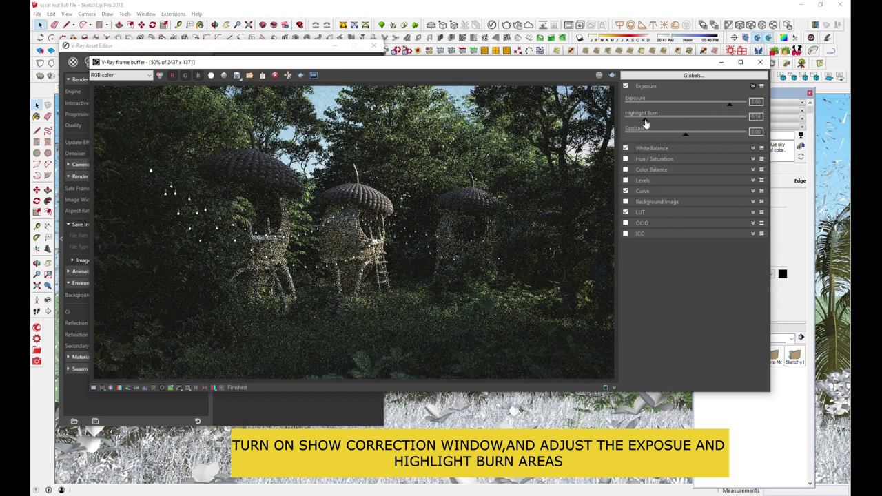
mouse_move(645, 122)
mouse_down()
mouse_move(634, 121)
mouse_move(646, 121)
mouse_up()
drag(647, 120, 734, 121)
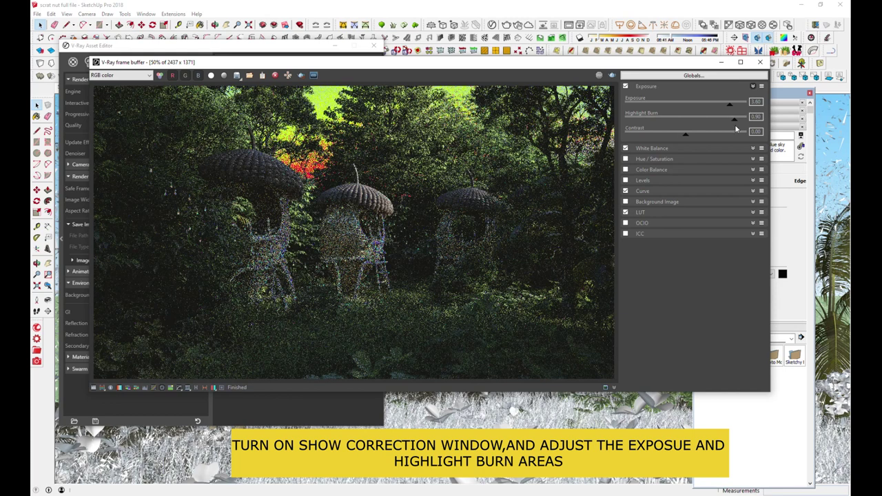
drag(734, 122, 643, 125)
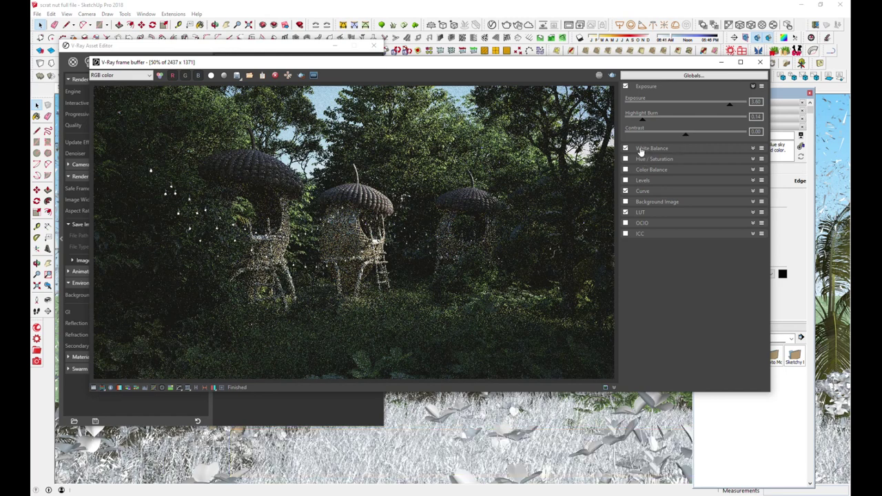
Enable white balance with temperature above 7000, close the corrections panel, and bring the Asset Editor forward.
click(626, 149)
mouse_move(706, 168)
mouse_down()
mouse_move(663, 169)
mouse_move(700, 175)
mouse_up()
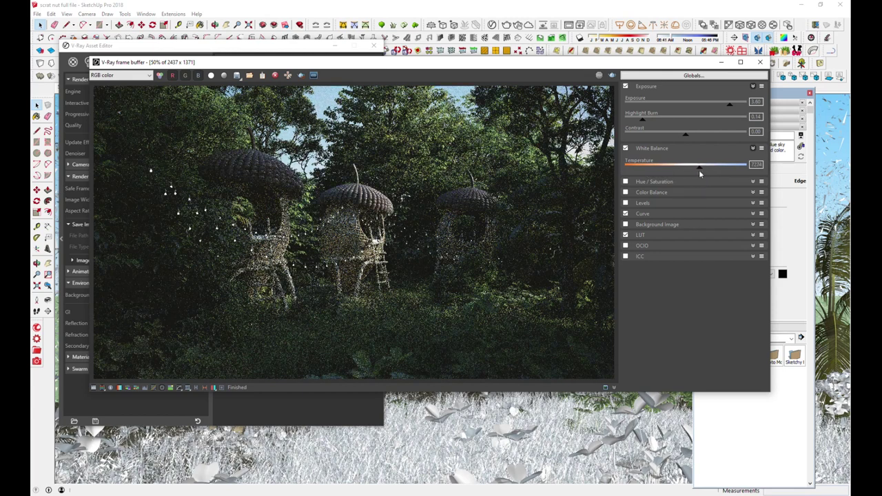
click(94, 388)
drag(329, 62, 465, 74)
drag(260, 46, 408, 48)
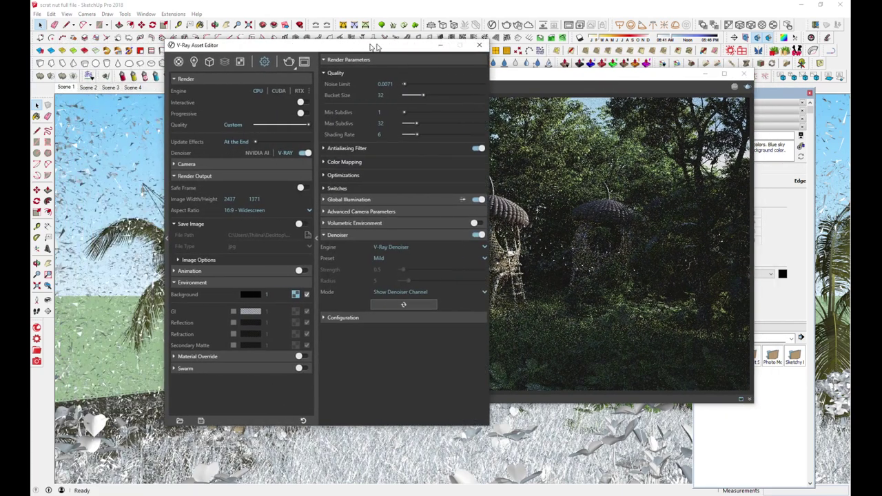